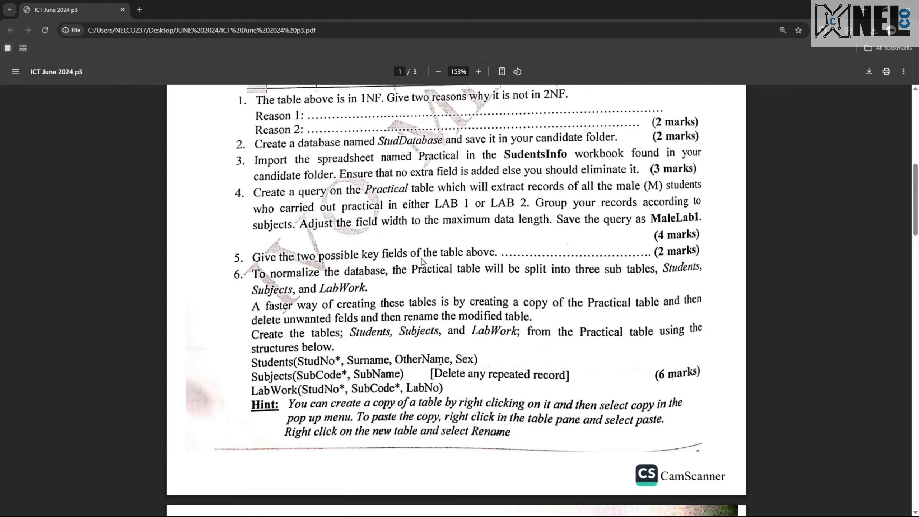
- Look through the exam paper's pages, covering the Task 1 database questions, the Task 2 programming algorithm and the start of Task 3
{"action": "scroll", "coordinate": [422, 262], "scroll_direction": "down", "scroll_amount": 5}
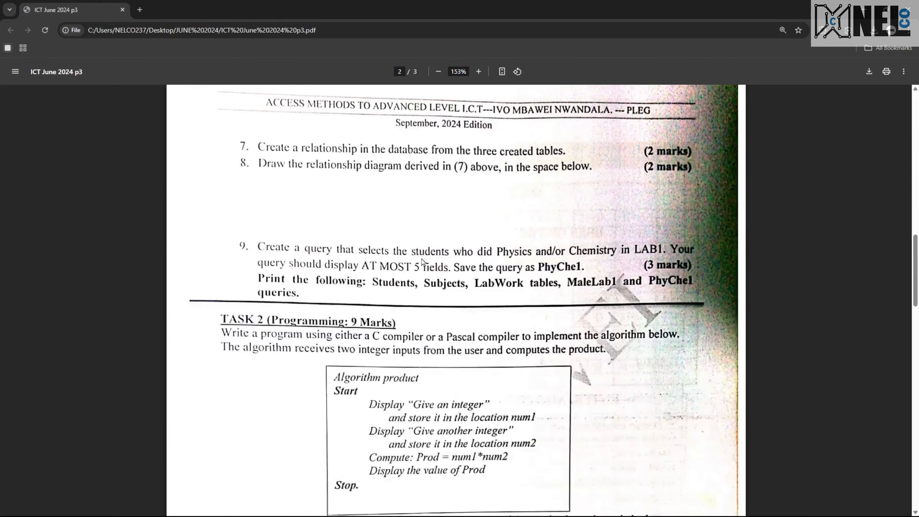
{"action": "scroll", "coordinate": [422, 261], "scroll_direction": "up", "scroll_amount": 7}
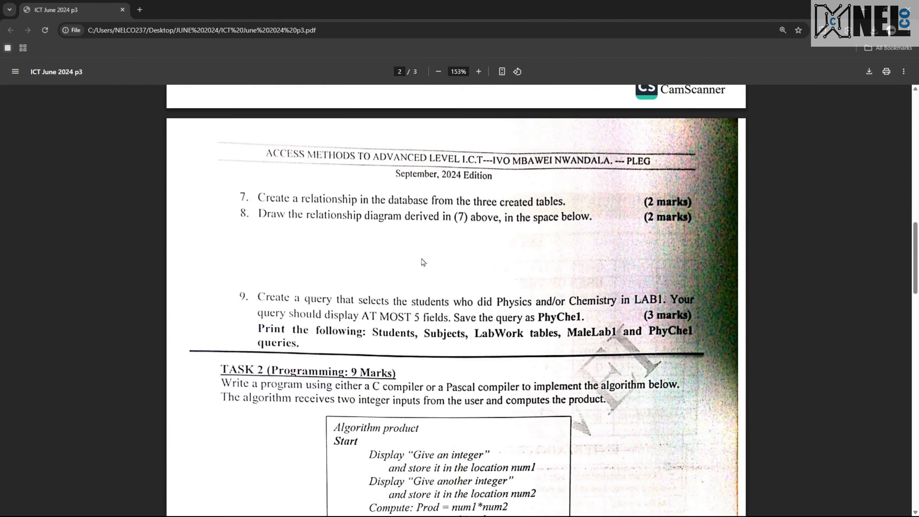
{"action": "scroll", "coordinate": [422, 261], "scroll_direction": "down", "scroll_amount": 4}
{"action": "scroll", "coordinate": [421, 262], "scroll_direction": "up", "scroll_amount": 15}
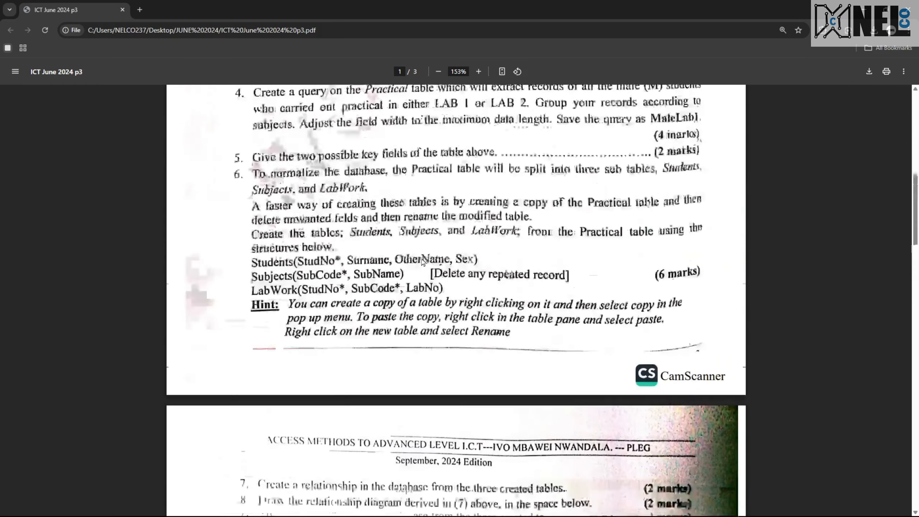
{"action": "scroll", "coordinate": [421, 261], "scroll_direction": "up", "scroll_amount": 4}
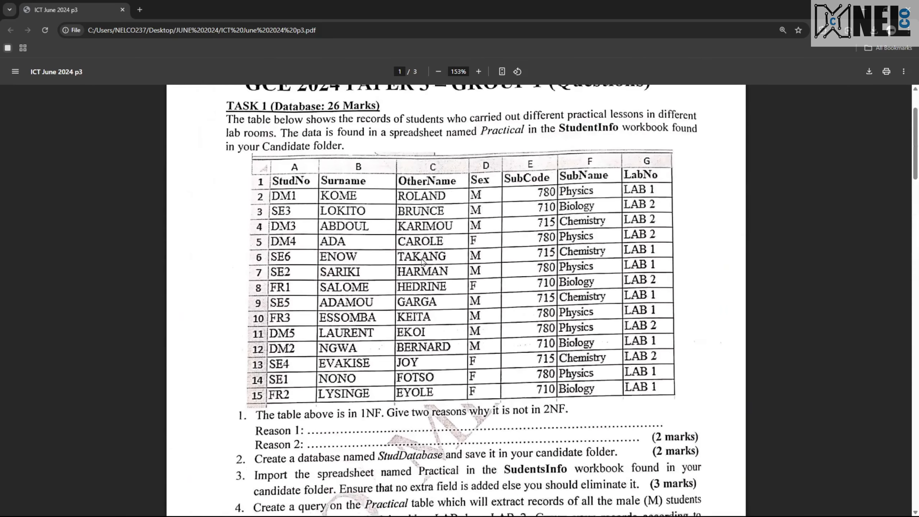
{"action": "scroll", "coordinate": [319, 318], "scroll_direction": "down", "scroll_amount": 19}
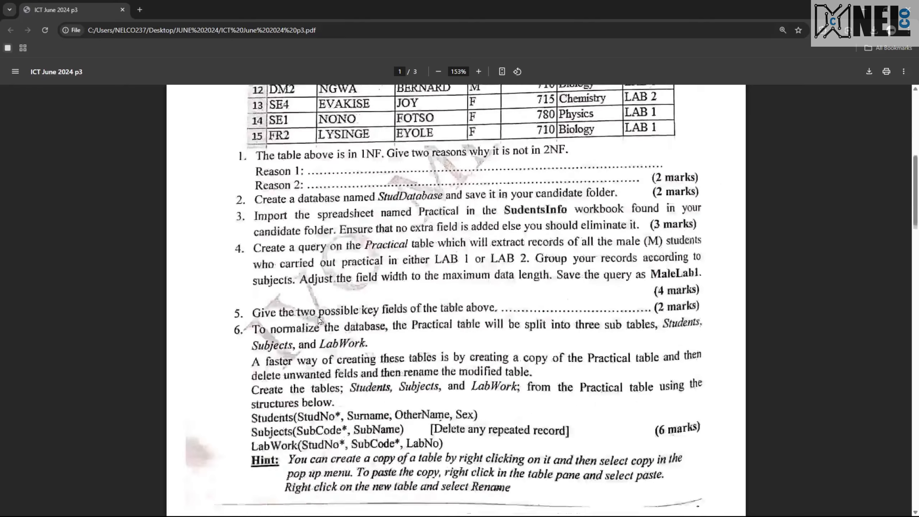
{"action": "scroll", "coordinate": [319, 318], "scroll_direction": "down", "scroll_amount": 18}
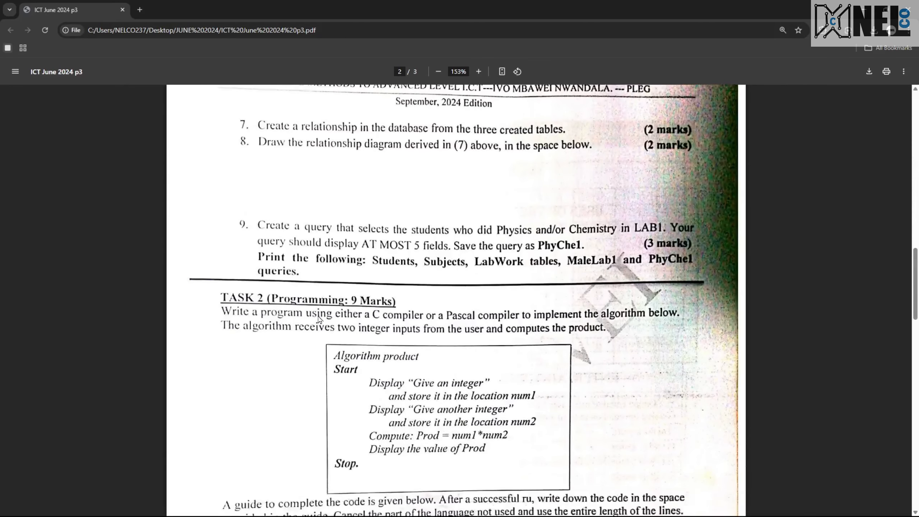
{"action": "scroll", "coordinate": [319, 318], "scroll_direction": "down", "scroll_amount": 6}
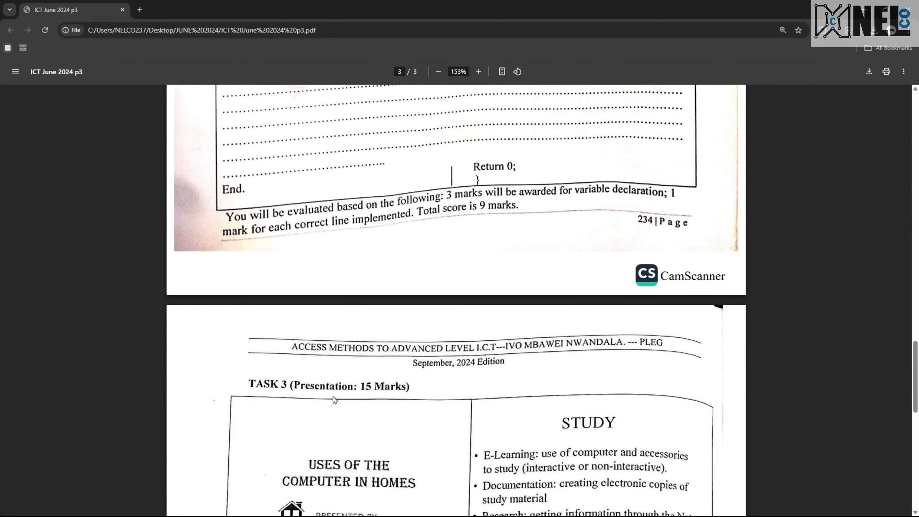
{"action": "scroll", "coordinate": [375, 346], "scroll_direction": "up", "scroll_amount": 1}
{"action": "scroll", "coordinate": [375, 346], "scroll_direction": "up", "scroll_amount": 20}
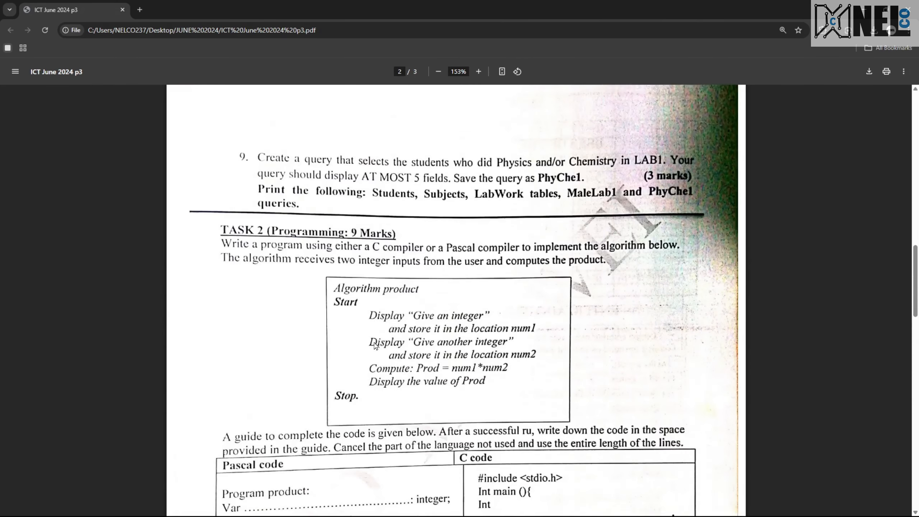
{"action": "scroll", "coordinate": [375, 345], "scroll_direction": "up", "scroll_amount": 15}
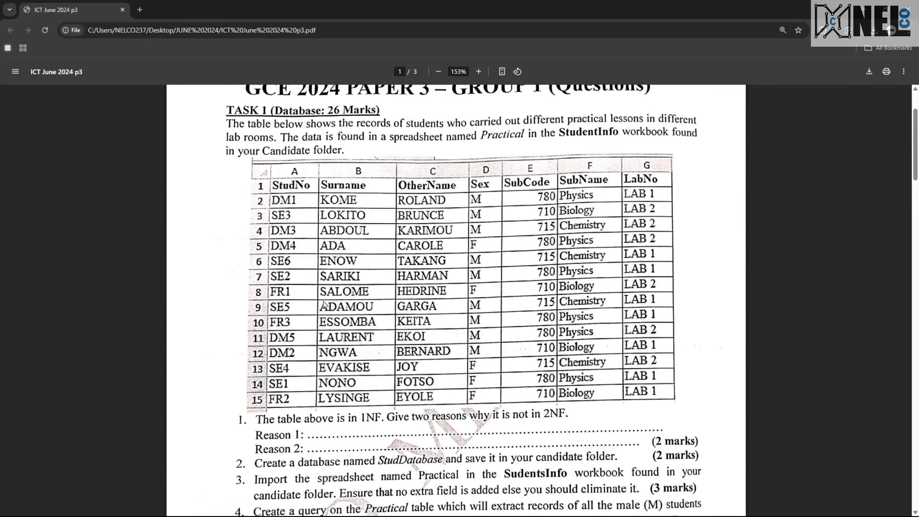
- Examine the Practical table's fields and records together with question 1 on why the table is not in 2NF
{"action": "scroll", "coordinate": [324, 305], "scroll_direction": "down", "scroll_amount": 1}
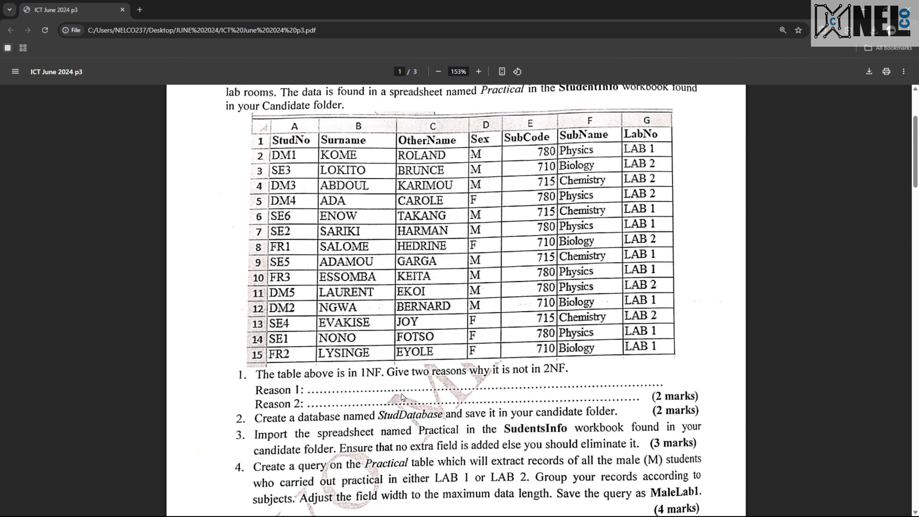
{"action": "scroll", "coordinate": [360, 389], "scroll_direction": "up", "scroll_amount": 1}
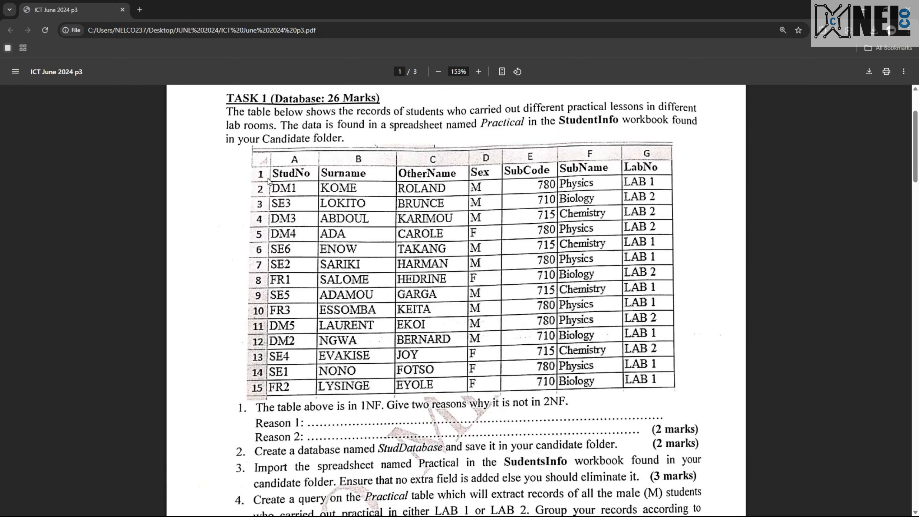
{"action": "scroll", "coordinate": [576, 255], "scroll_direction": "down", "scroll_amount": 1}
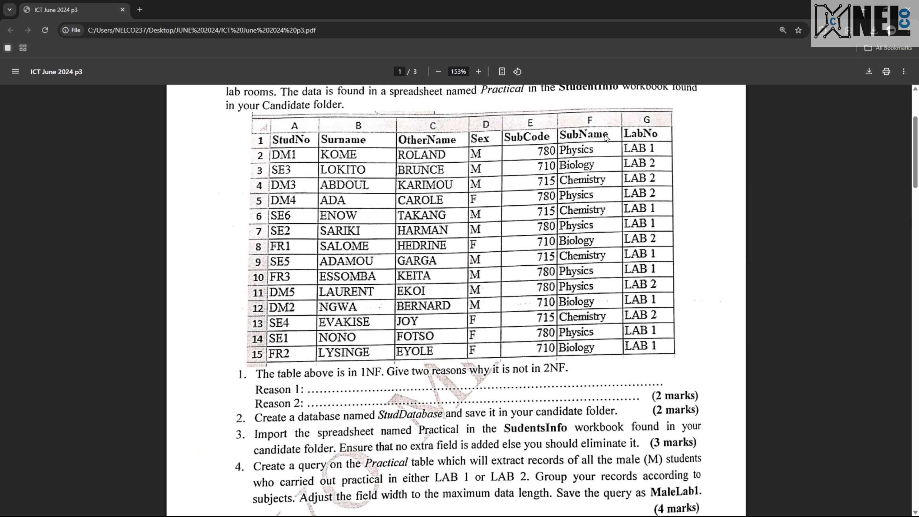
{"action": "scroll", "coordinate": [447, 336], "scroll_direction": "down", "scroll_amount": 2}
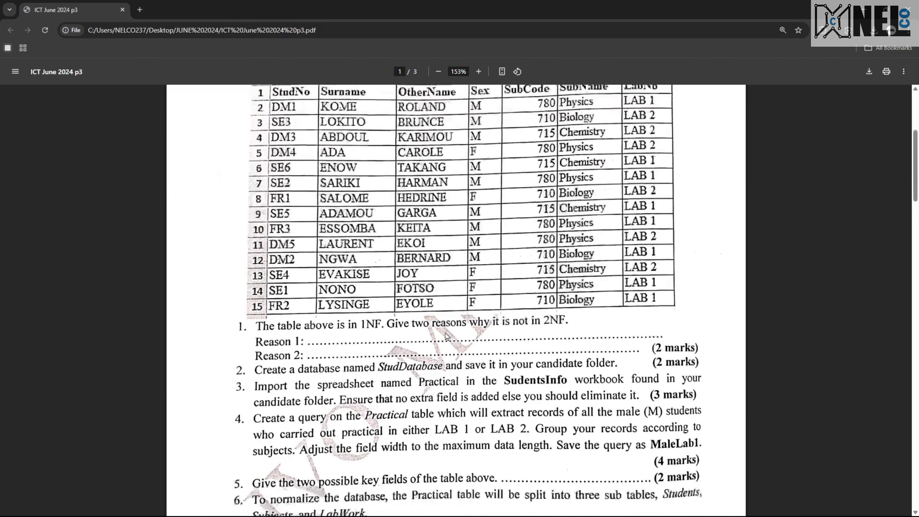
{"action": "scroll", "coordinate": [447, 336], "scroll_direction": "down", "scroll_amount": 2}
{"action": "scroll", "coordinate": [360, 318], "scroll_direction": "up", "scroll_amount": 2}
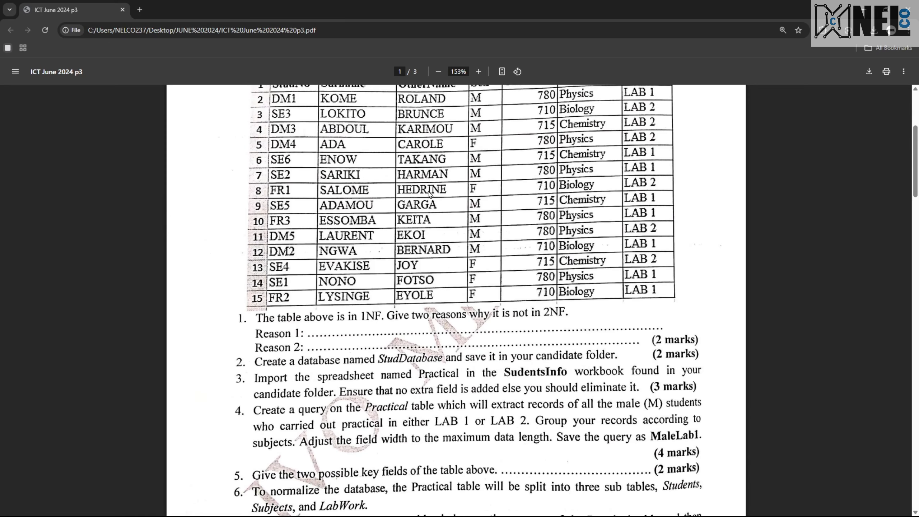
{"action": "scroll", "coordinate": [429, 193], "scroll_direction": "up", "scroll_amount": 2}
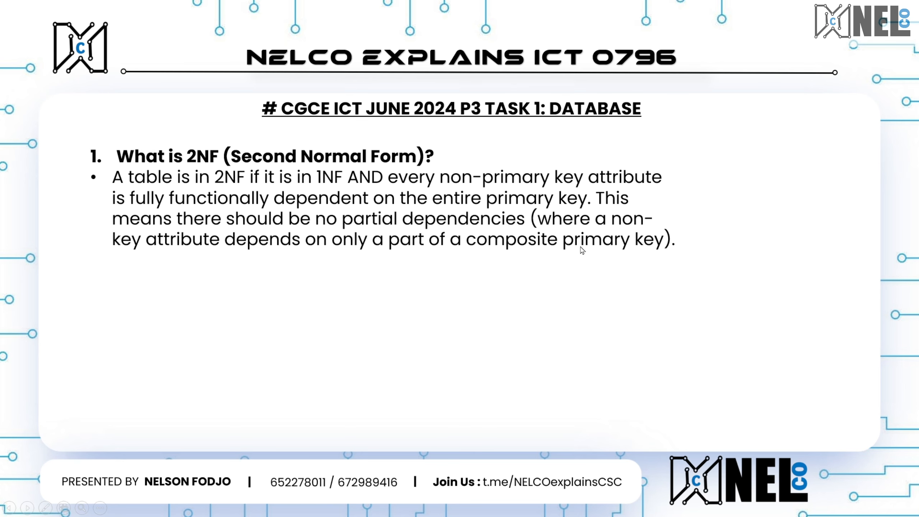
{"action": "key", "text": "ctrl+super+Right"}
{"action": "key", "text": "ctrl+super+Right"}
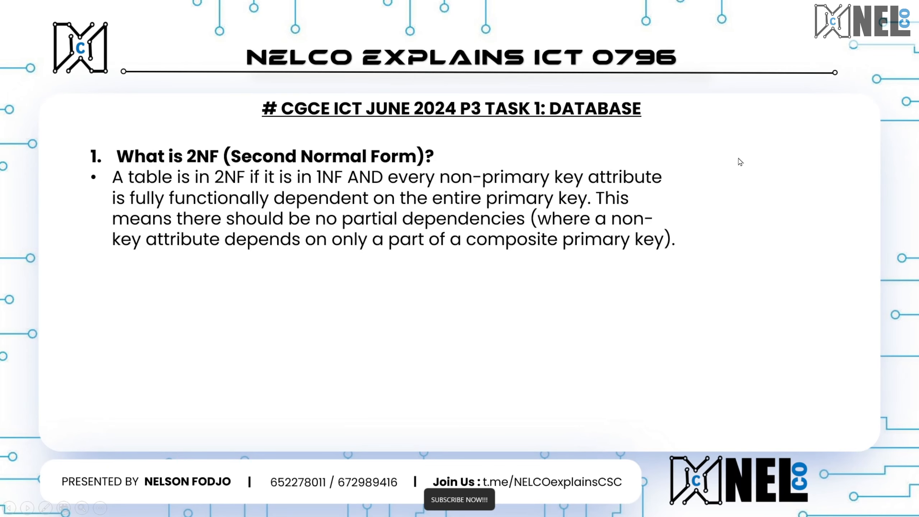
{"action": "left_click", "coordinate": [685, 187]}
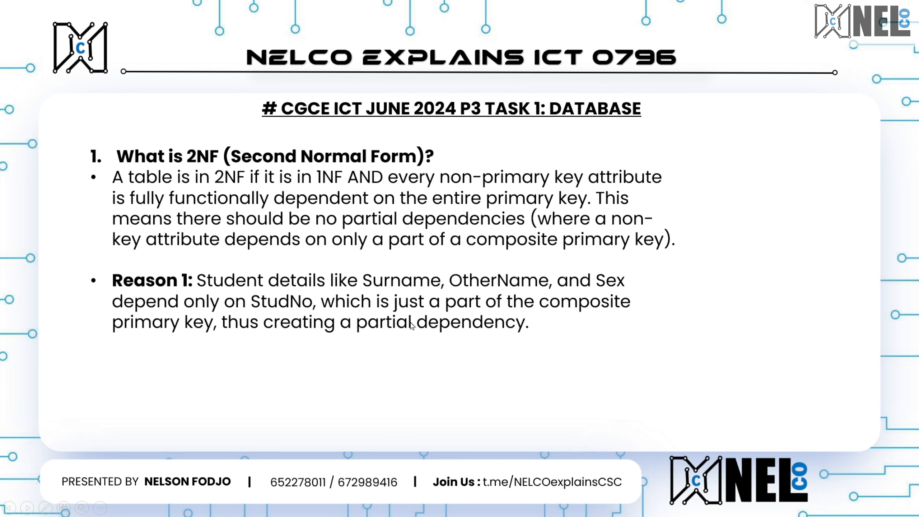
{"action": "left_click", "coordinate": [433, 320]}
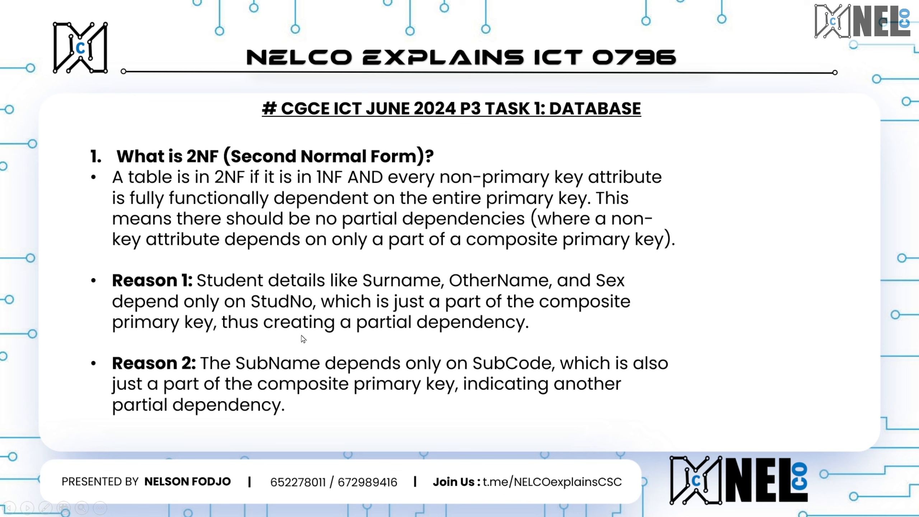
- Return to the exam PDF and read question 2 on creating and saving the StudDatabase database
{"action": "key", "text": "ctrl+super+Right"}
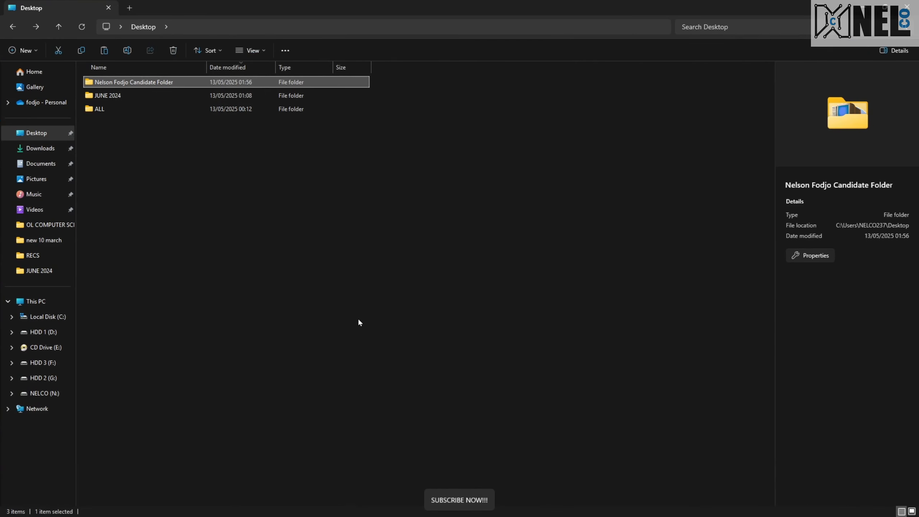
{"action": "key", "text": "ctrl+super+Left"}
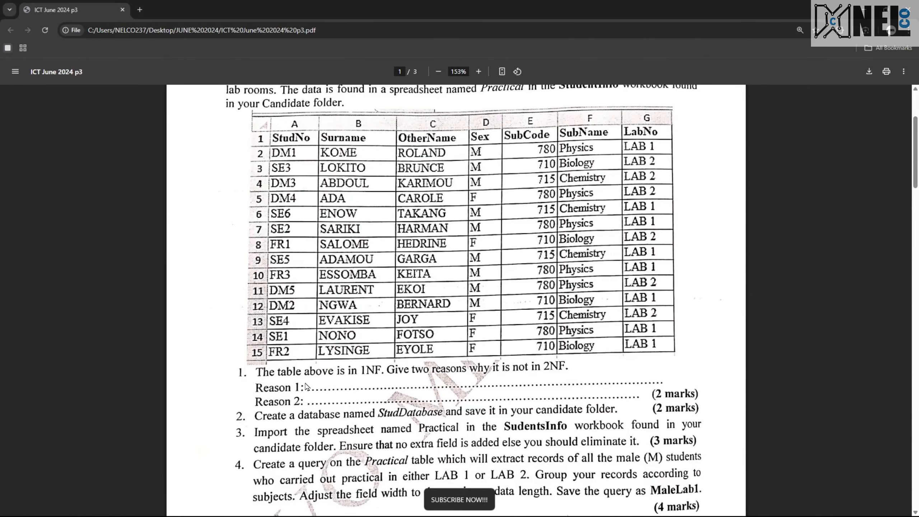
{"action": "scroll", "coordinate": [308, 387], "scroll_direction": "down", "scroll_amount": 1}
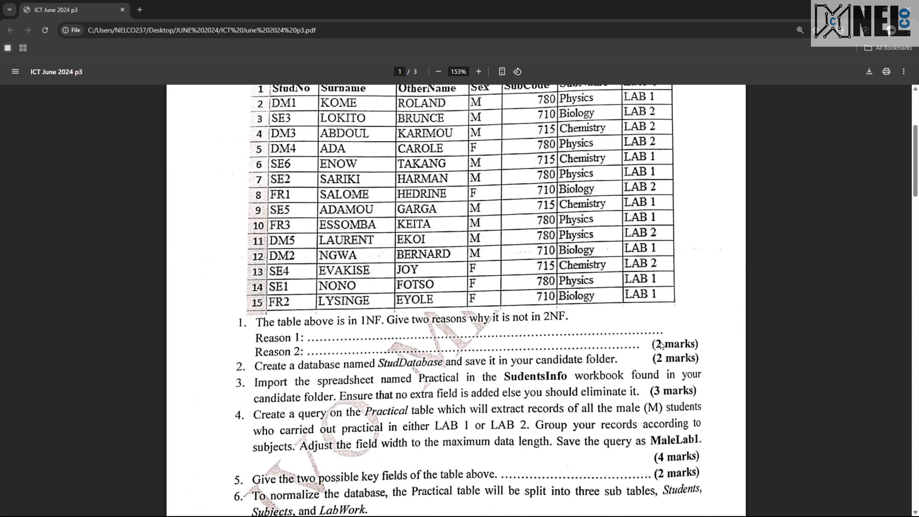
{"action": "scroll", "coordinate": [470, 365], "scroll_direction": "down", "scroll_amount": 1}
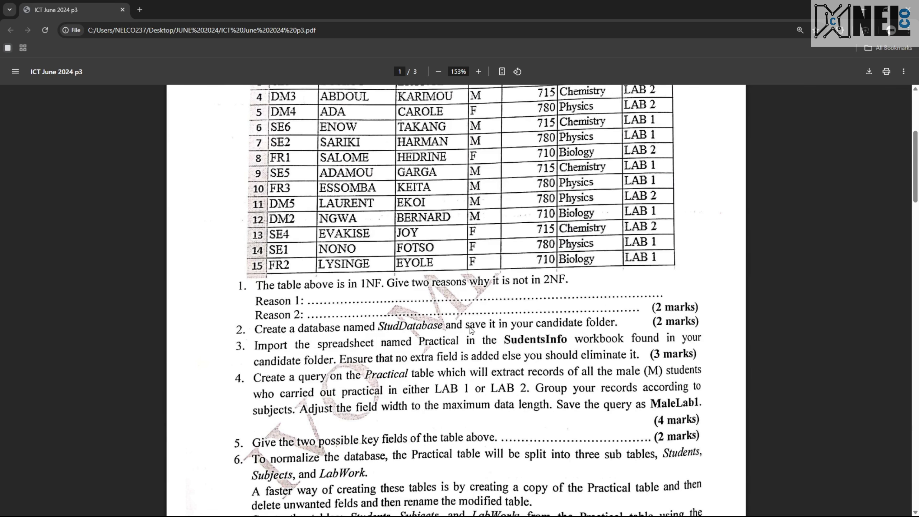
- Try to find the Access application by searching the computer for "access" and "ms access"
{"action": "key", "text": "alt+Tab"}
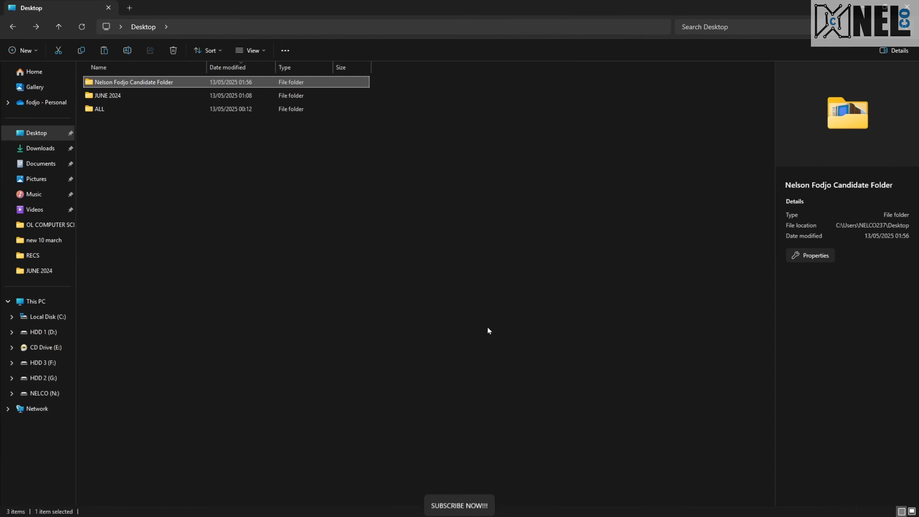
{"action": "left_click", "coordinate": [444, 302]}
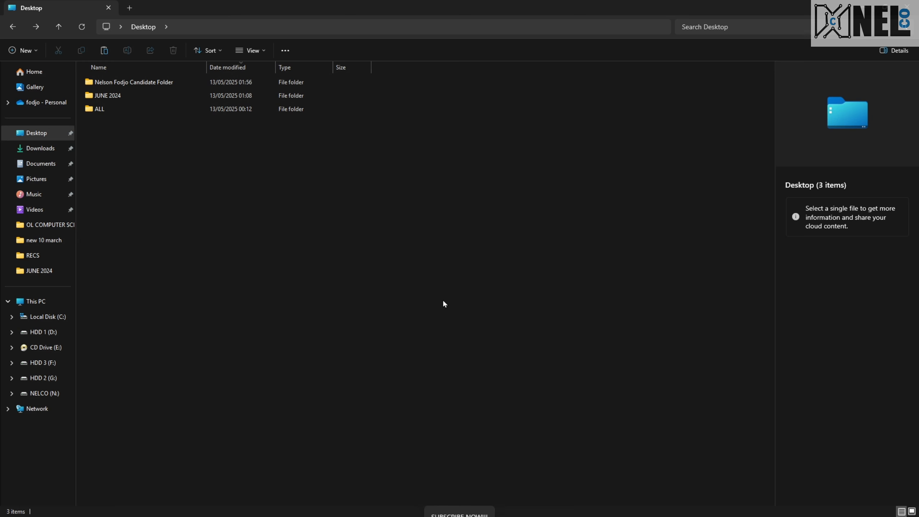
{"action": "key", "text": "super"}
{"action": "key", "text": "super"}
{"action": "key", "text": "super"}
{"action": "type", "text": "access"}
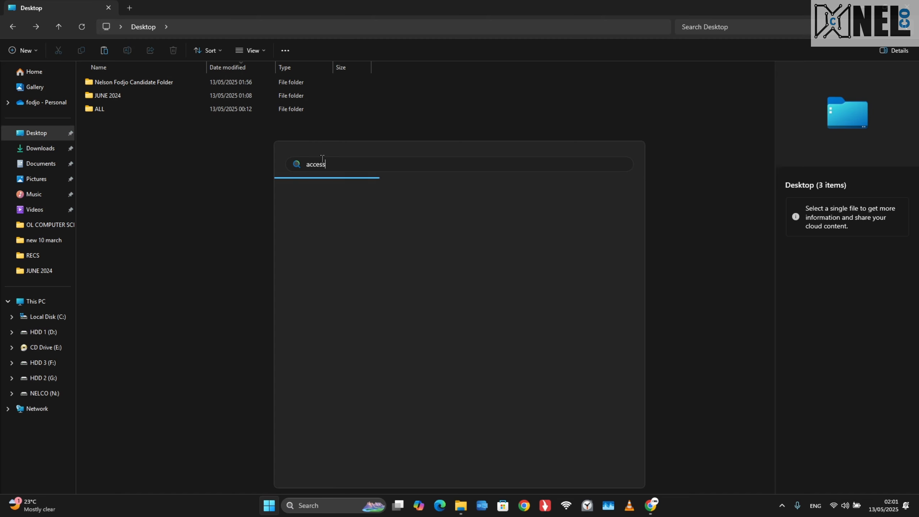
{"action": "left_click_drag", "start_coordinate": [326, 164], "coordinate": [281, 163]}
{"action": "type", "text": "ms access"}
{"action": "left_click", "coordinate": [269, 506]}
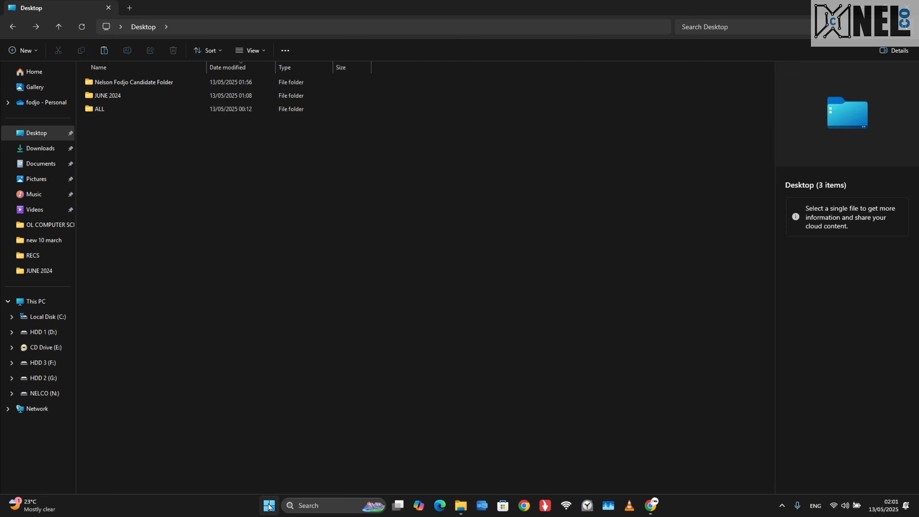
- Launch Microsoft Access from the full list of installed applications
{"action": "left_click", "coordinate": [269, 506]}
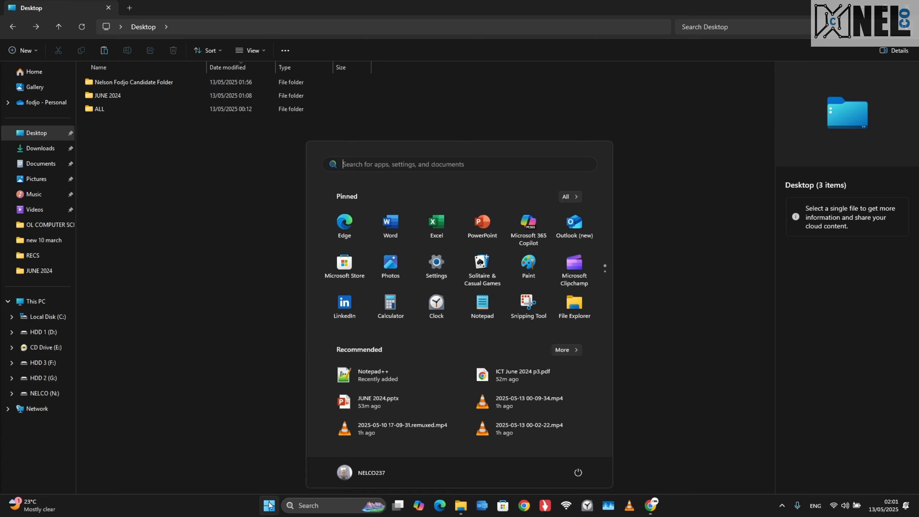
{"action": "left_click", "coordinate": [567, 198]}
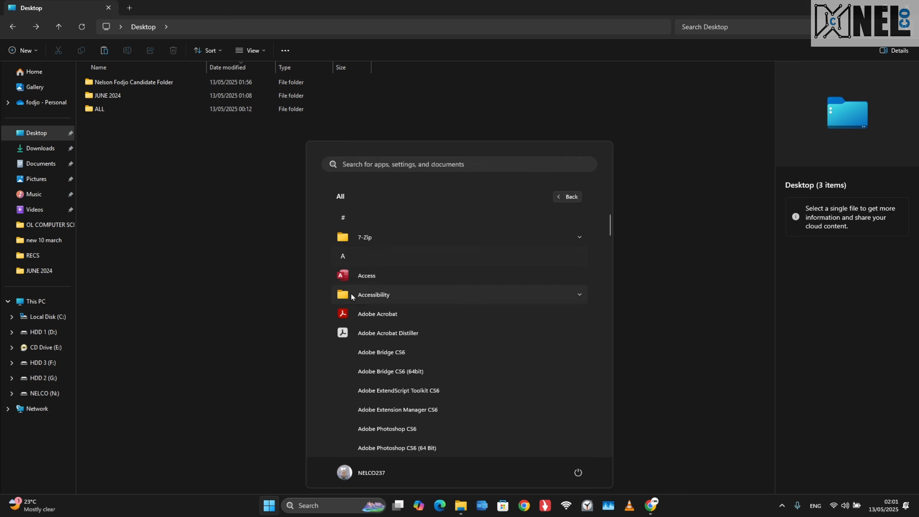
{"action": "left_click", "coordinate": [364, 277]}
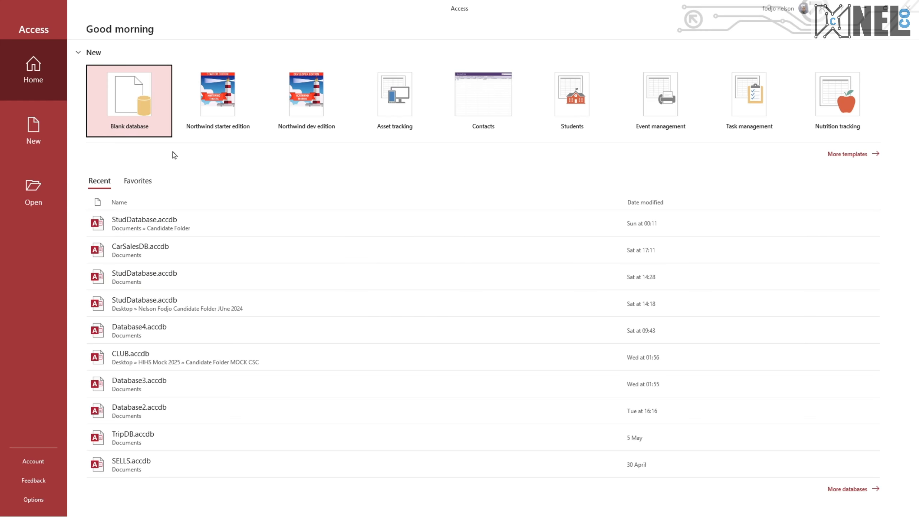
- Create a blank database named StudDatabase in the Documents folder
{"action": "left_click", "coordinate": [127, 114]}
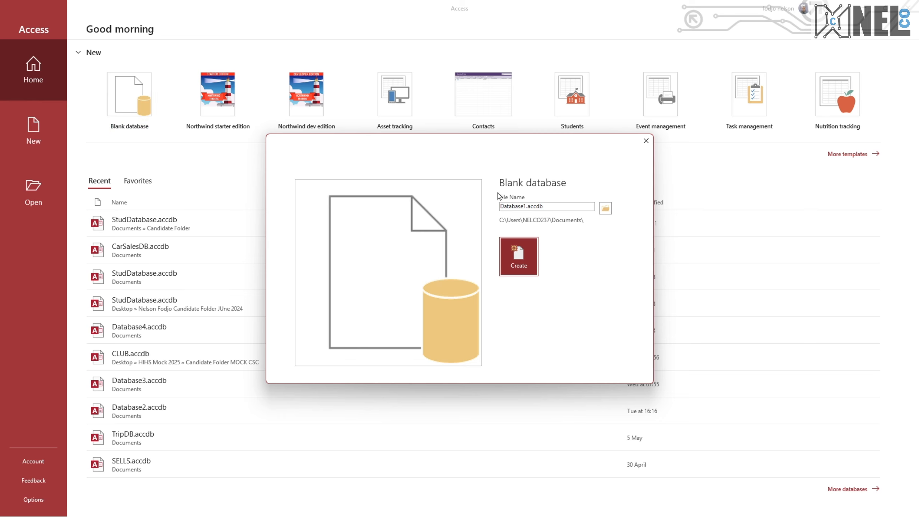
{"action": "left_click", "coordinate": [555, 210]}
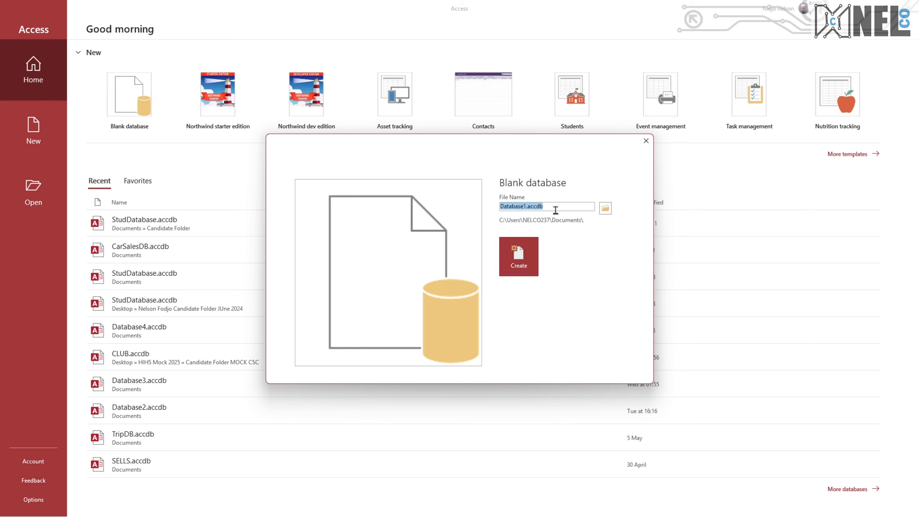
{"action": "type", "text": "Stud"}
{"action": "left_click", "coordinate": [516, 256]}
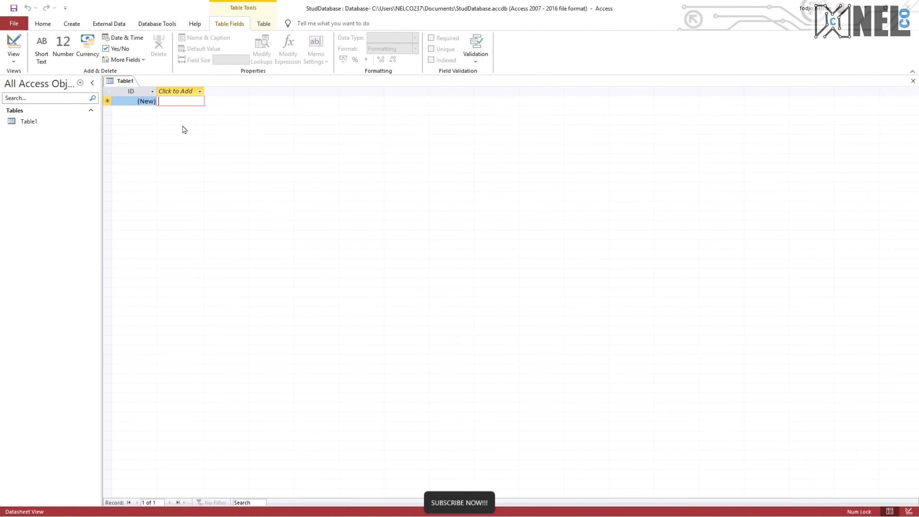
- Start saving the database as a copy in the default Access Database (*.accdb) format, allowing the open objects to be closed
{"action": "left_click", "coordinate": [14, 24]}
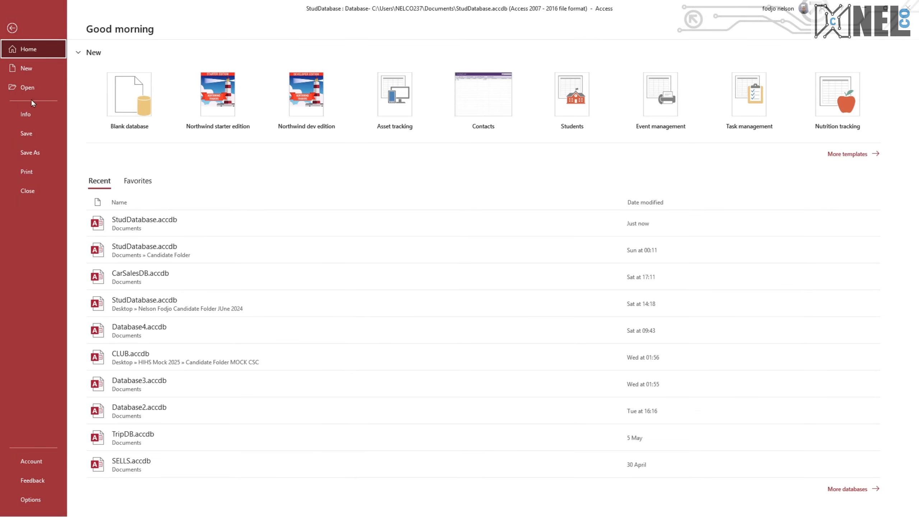
{"action": "left_click", "coordinate": [37, 154]}
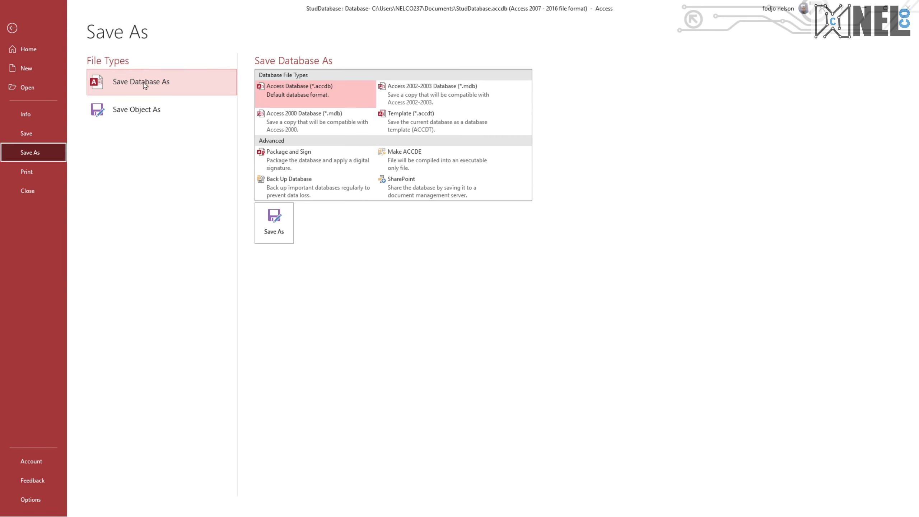
{"action": "left_click", "coordinate": [188, 85]}
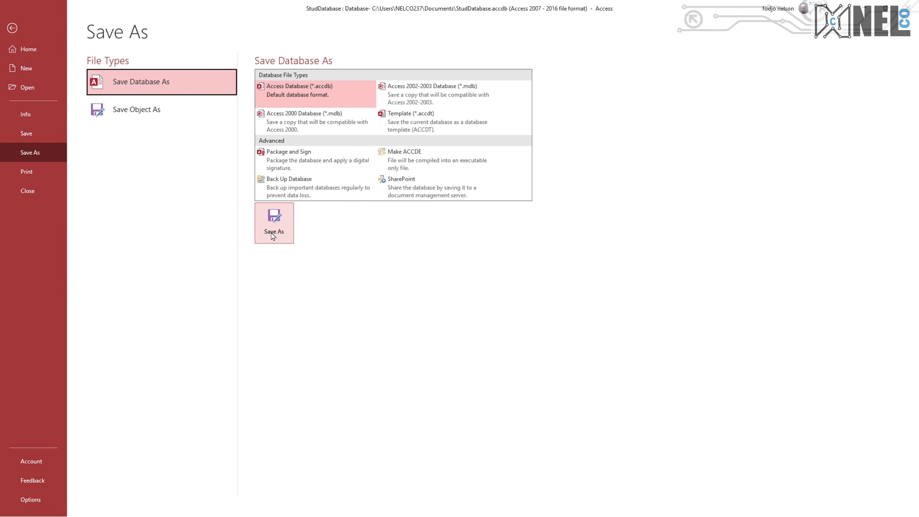
{"action": "left_click", "coordinate": [282, 240]}
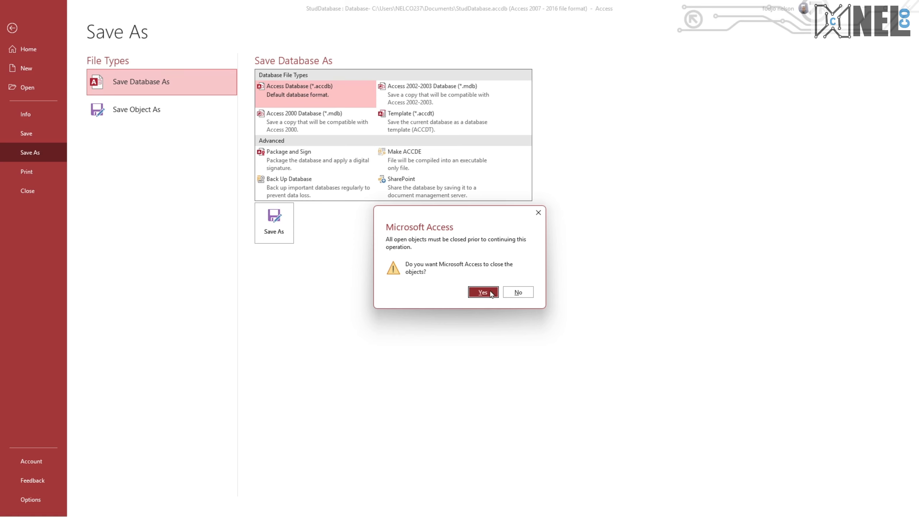
{"action": "left_click", "coordinate": [482, 292]}
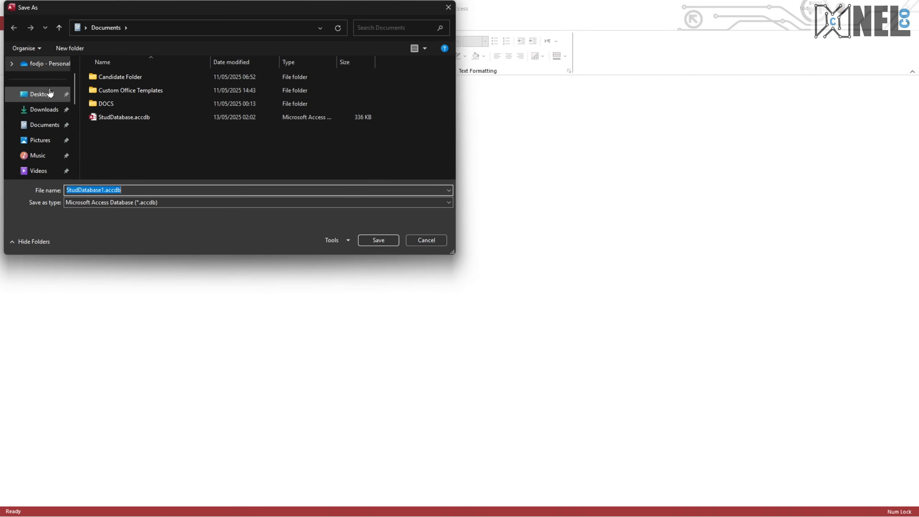
- Save the copy as StudDatabase.accdb in the candidate folder on the Desktop and enable its content
{"action": "left_click", "coordinate": [56, 96]}
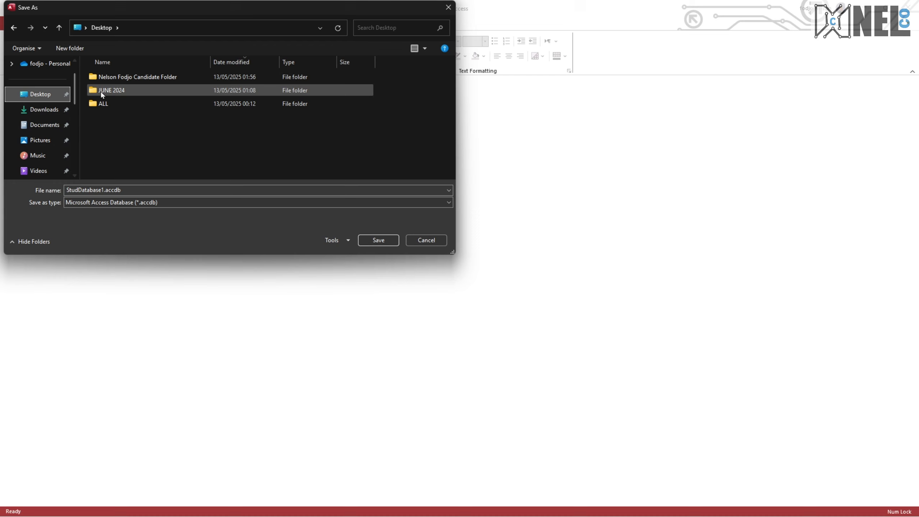
{"action": "double_click", "coordinate": [125, 77]}
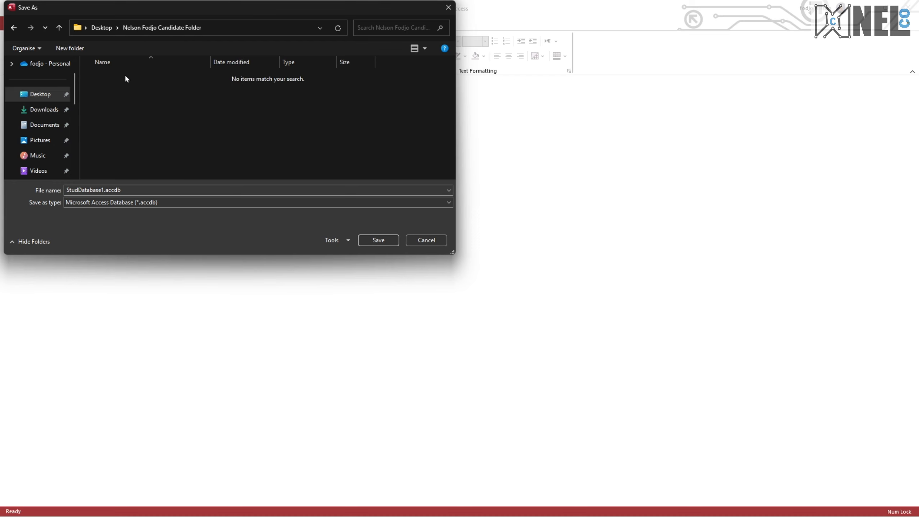
{"action": "double_click", "coordinate": [107, 190]}
{"action": "left_click", "coordinate": [103, 189]}
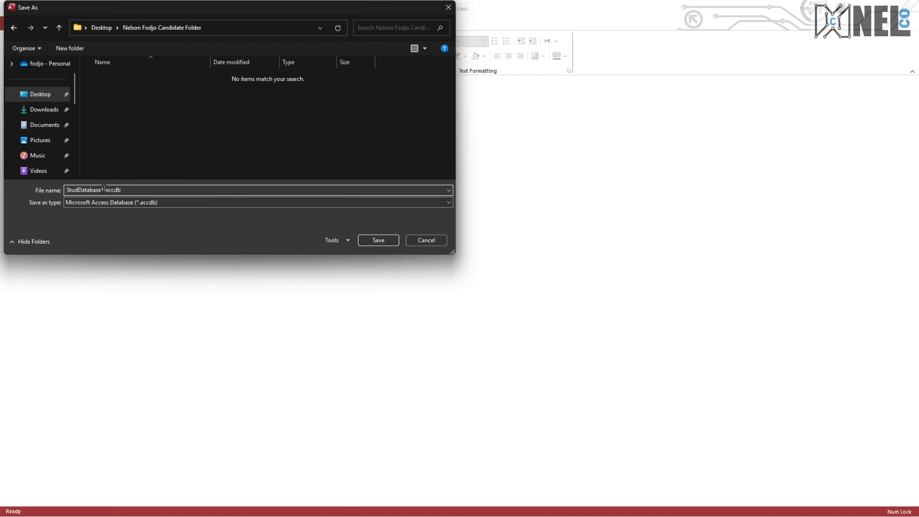
{"action": "key", "text": "BackSpace"}
{"action": "left_click_drag", "start_coordinate": [100, 189], "coordinate": [134, 189]}
{"action": "left_click", "coordinate": [133, 188]}
{"action": "left_click", "coordinate": [379, 241]}
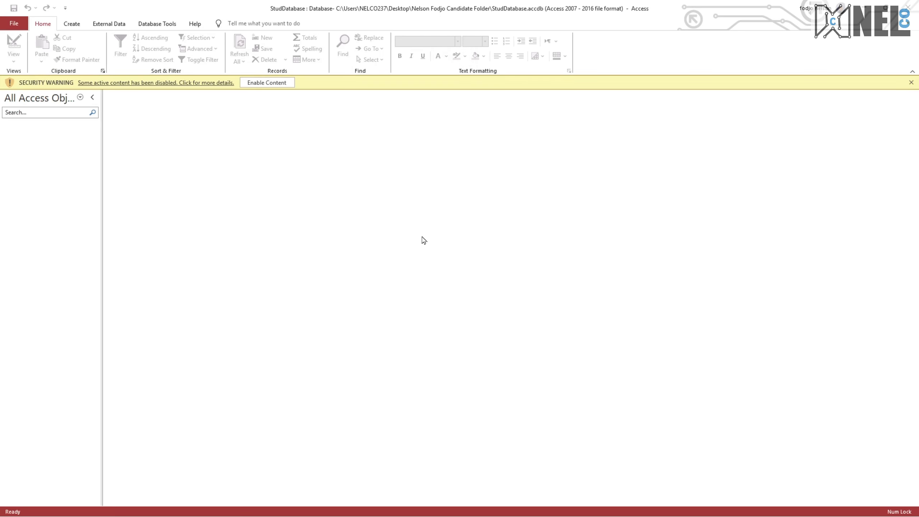
{"action": "left_click", "coordinate": [266, 83]}
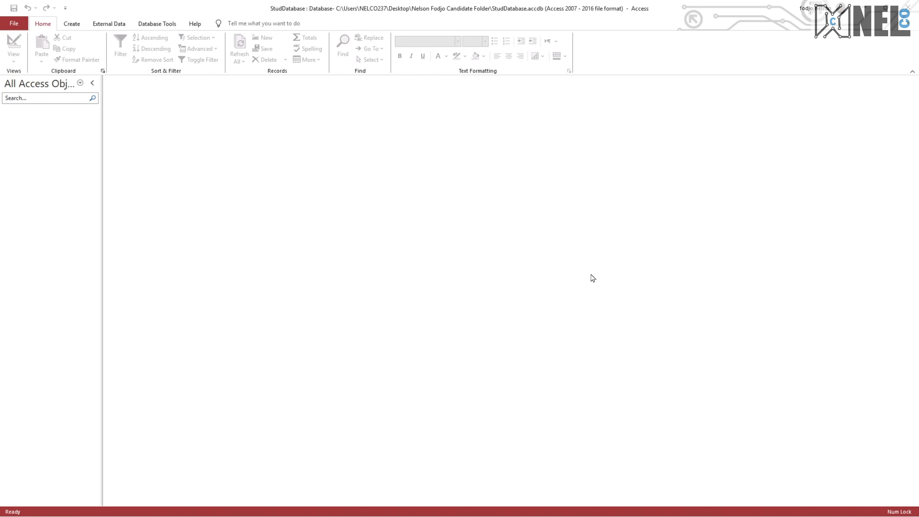
- Read question 3 in the exam PDF on importing the Practical spreadsheet without any extra field
{"action": "key", "text": "ctrl+super+Right"}
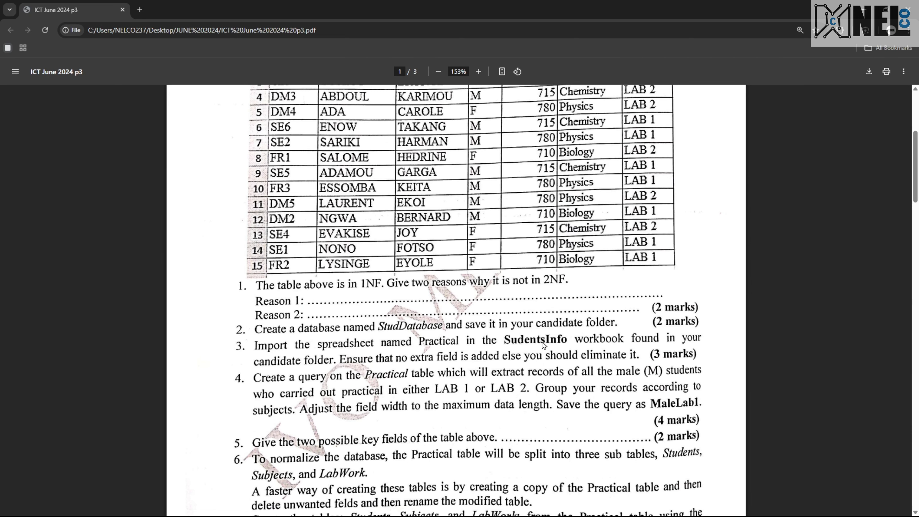
{"action": "scroll", "coordinate": [542, 345], "scroll_direction": "down", "scroll_amount": 1}
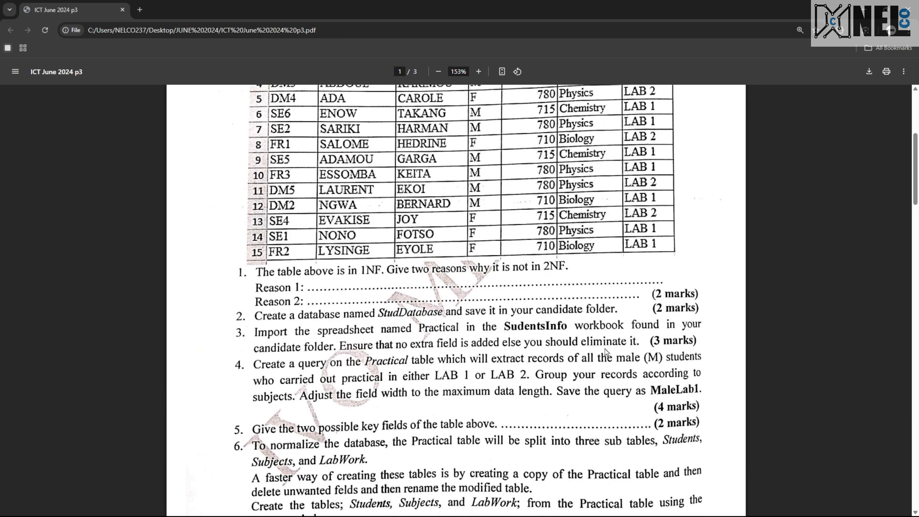
{"action": "key", "text": "alt+Tab"}
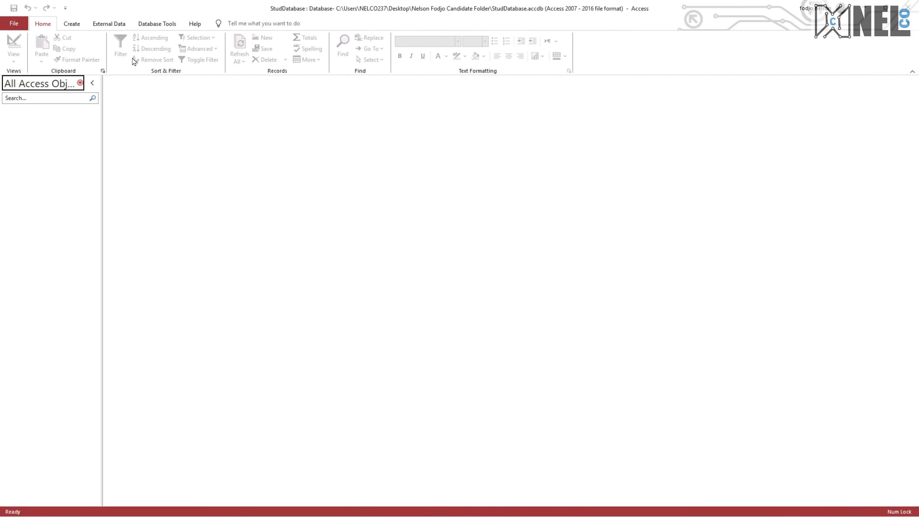
- Start an import of external data from an Excel file into StudDatabase
{"action": "left_click", "coordinate": [76, 25]}
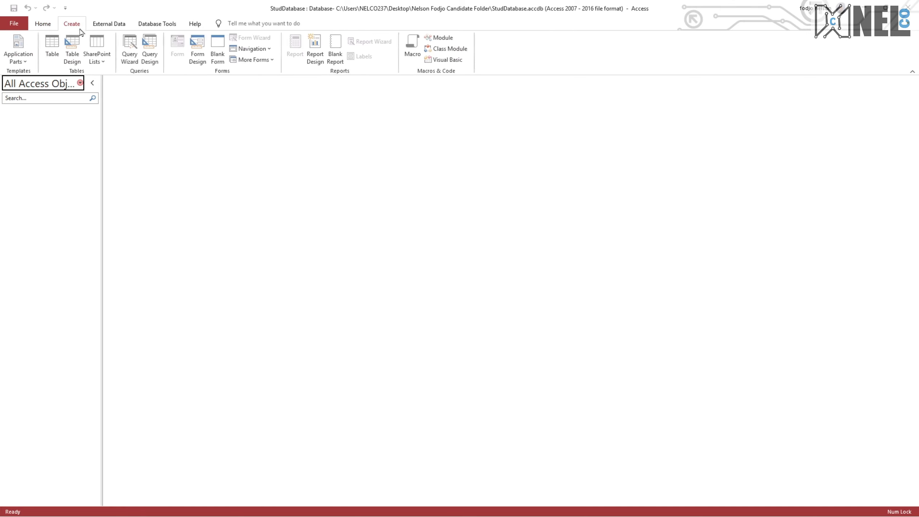
{"action": "left_click", "coordinate": [124, 27]}
{"action": "left_click", "coordinate": [164, 28]}
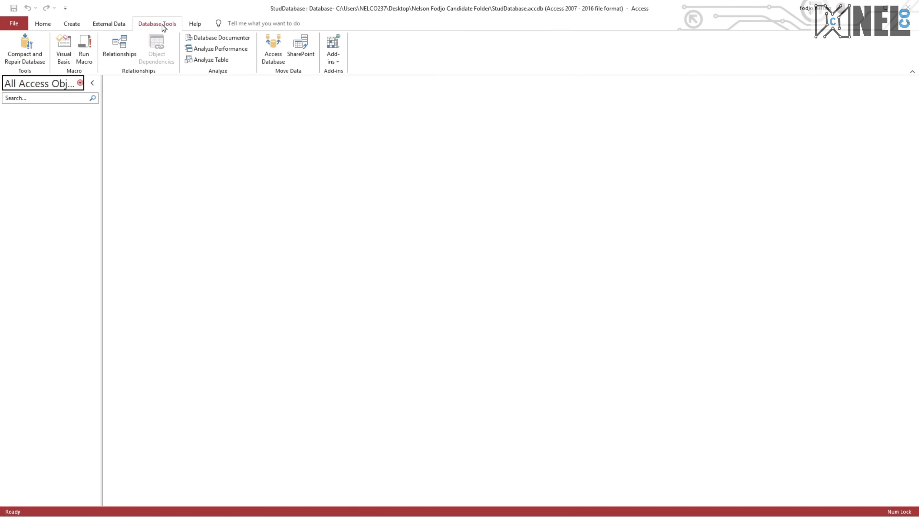
{"action": "left_click", "coordinate": [120, 27]}
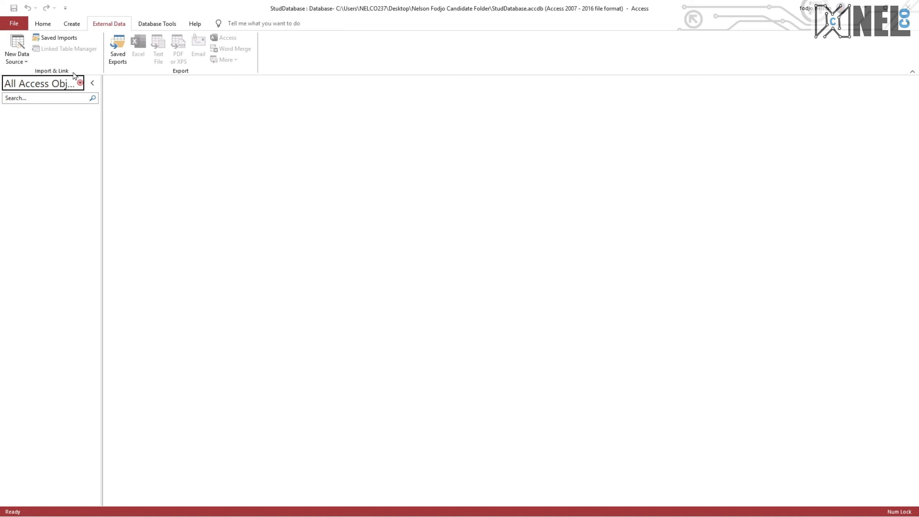
{"action": "left_click", "coordinate": [17, 61]}
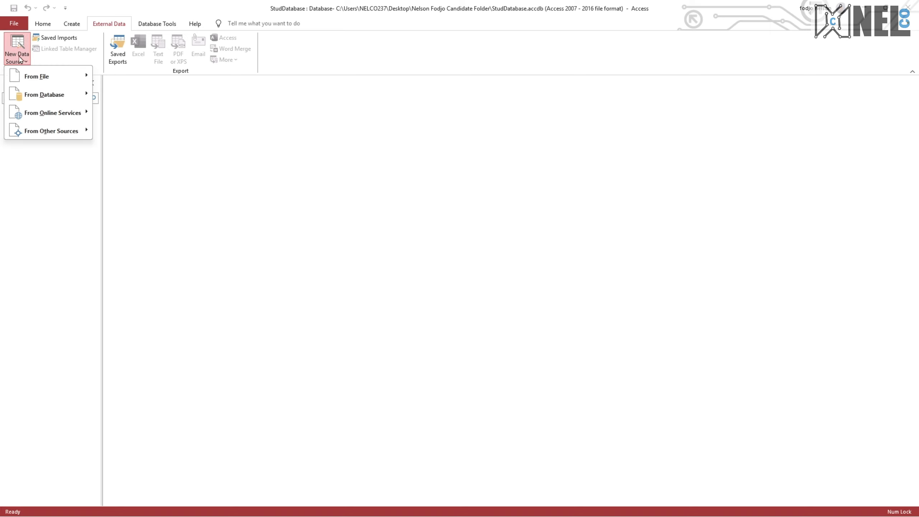
{"action": "mouse_move", "coordinate": [72, 76]}
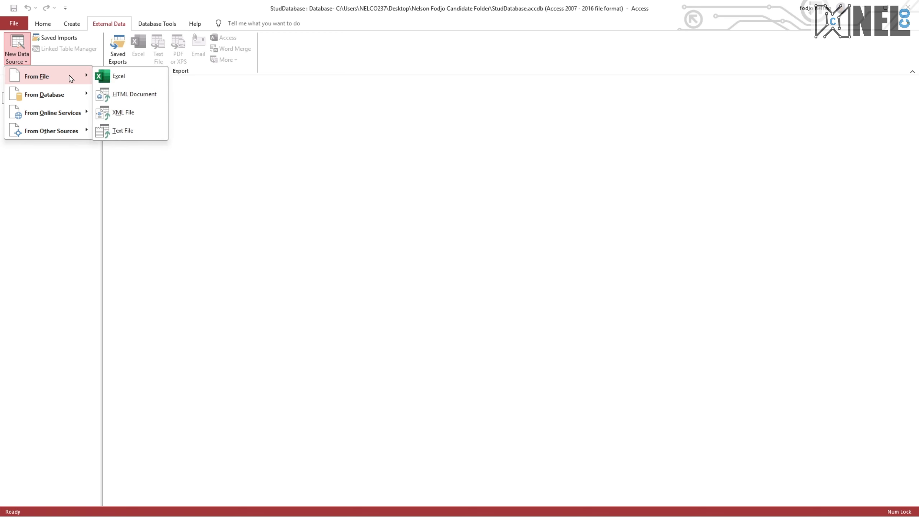
{"action": "left_click", "coordinate": [122, 76]}
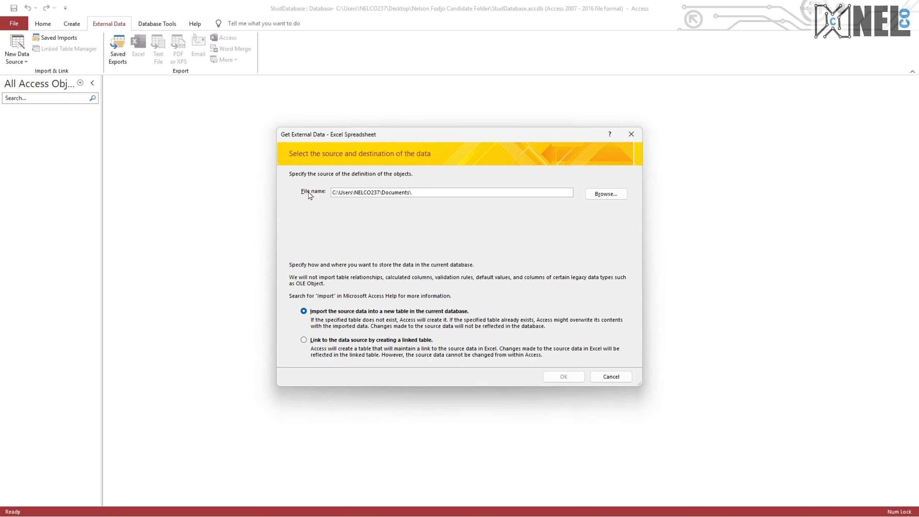
- Choose Practical.xlsx from the candidate folder on the Desktop as the source for a new table in the current database
{"action": "left_click", "coordinate": [603, 197]}
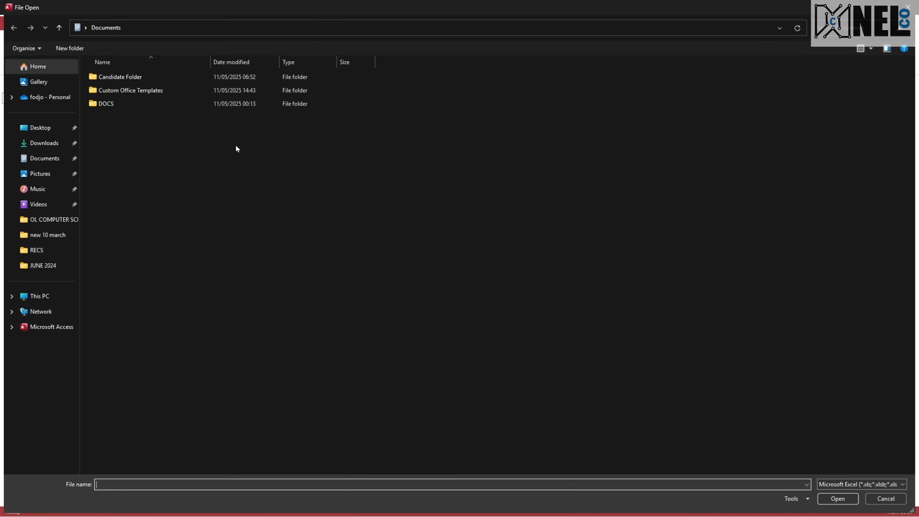
{"action": "left_click", "coordinate": [50, 129]}
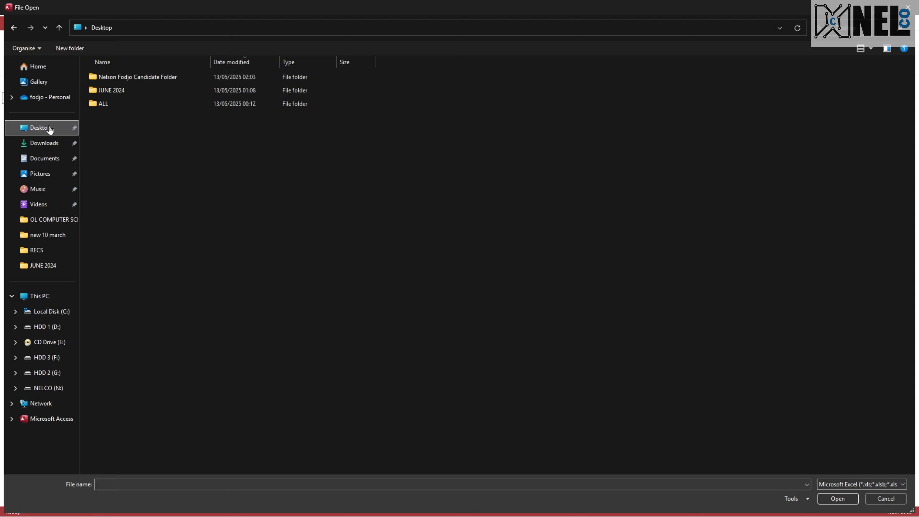
{"action": "left_click", "coordinate": [125, 76]}
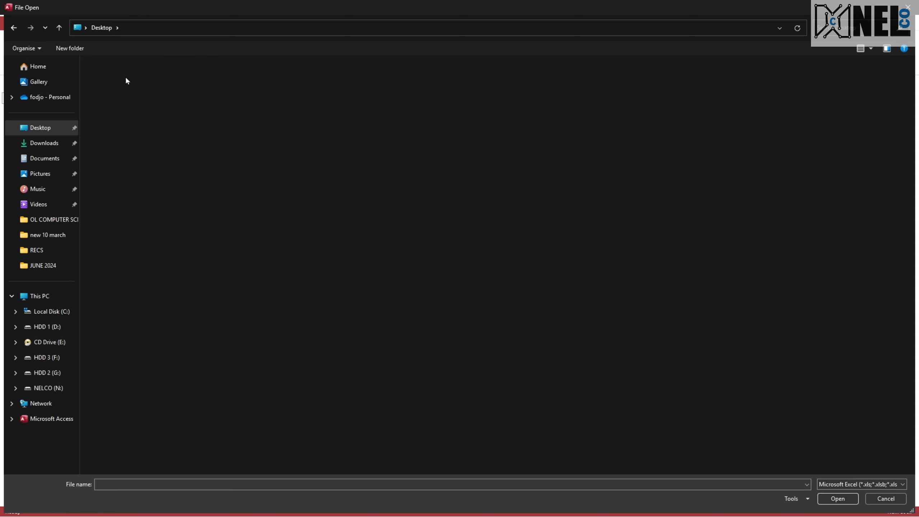
{"action": "double_click", "coordinate": [122, 78]}
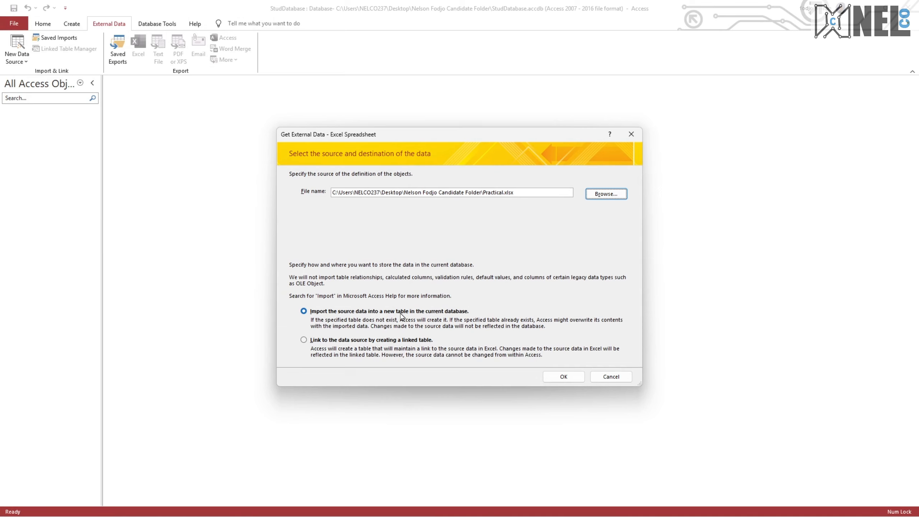
{"action": "left_click", "coordinate": [564, 378]}
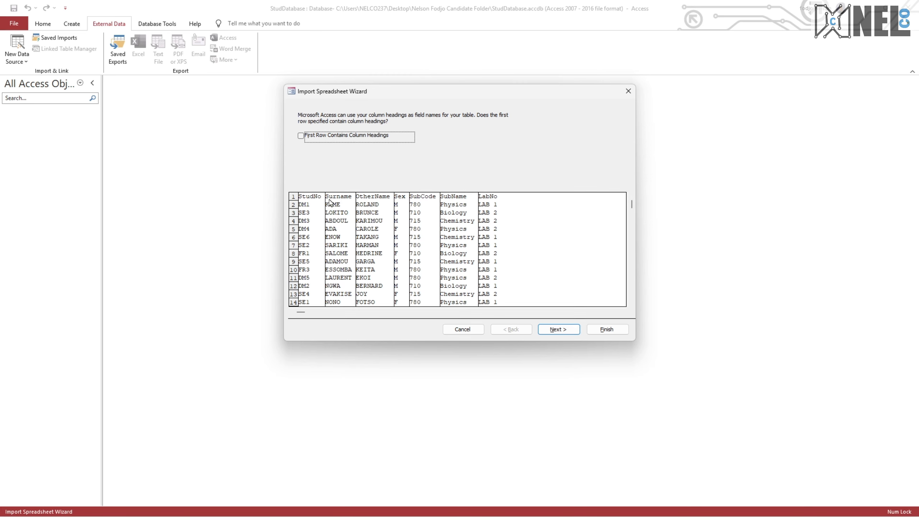
- Use the first row as column headings, review the imported fields and set the SubCode field's data type to Integer
{"action": "left_click", "coordinate": [301, 137]}
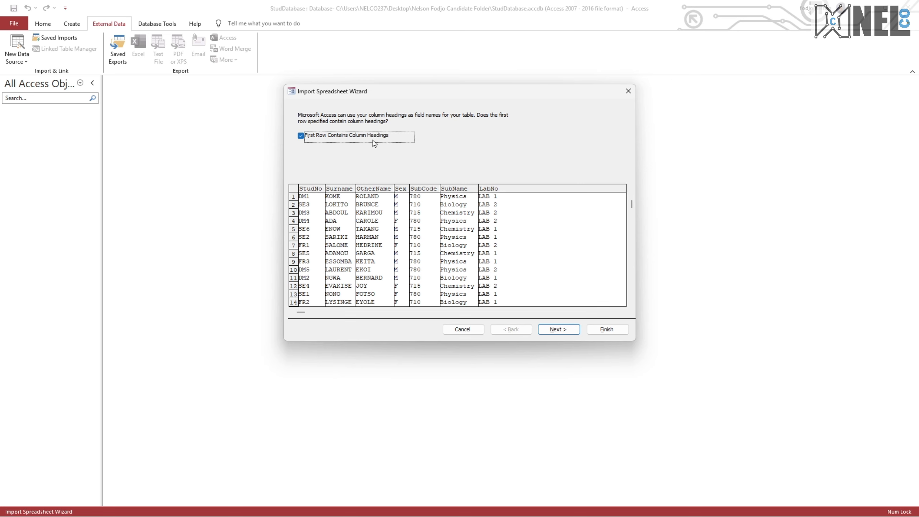
{"action": "left_click", "coordinate": [560, 334]}
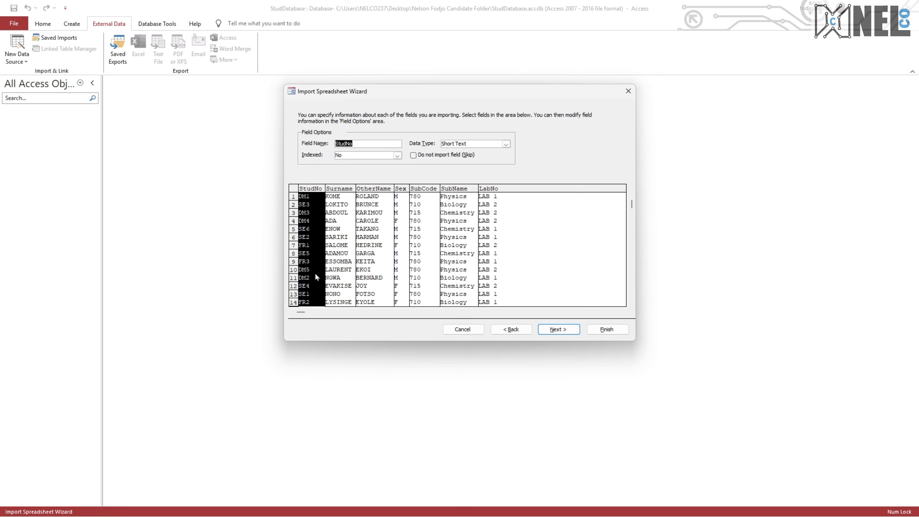
{"action": "left_click", "coordinate": [344, 191]}
{"action": "left_click", "coordinate": [380, 197]}
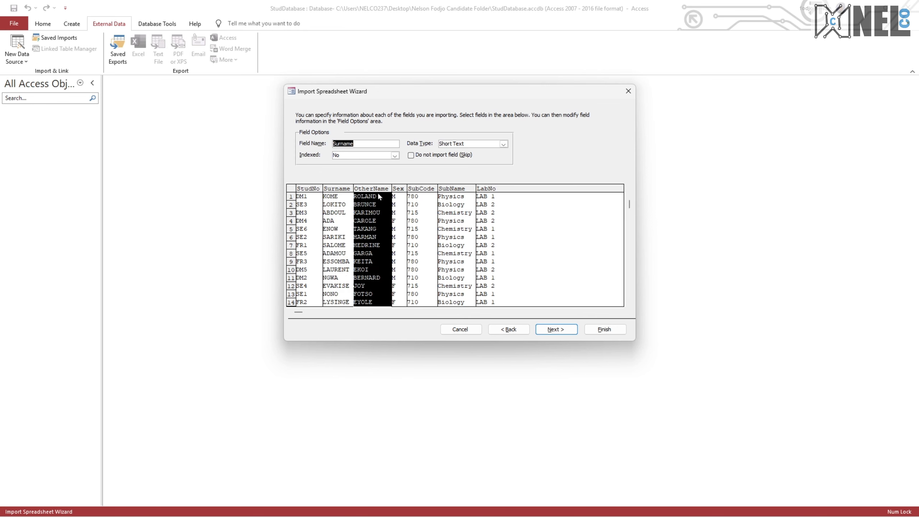
{"action": "left_click", "coordinate": [404, 197]}
{"action": "left_click", "coordinate": [424, 194]}
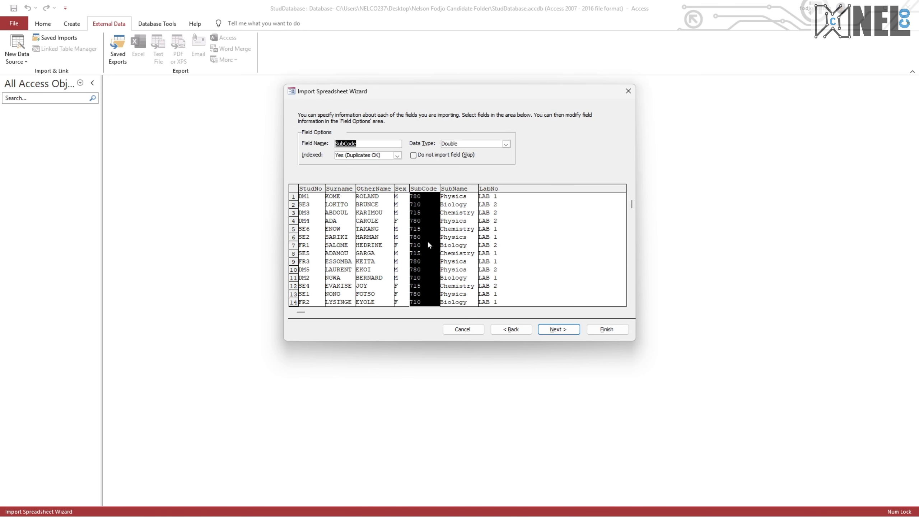
{"action": "left_click", "coordinate": [505, 143]}
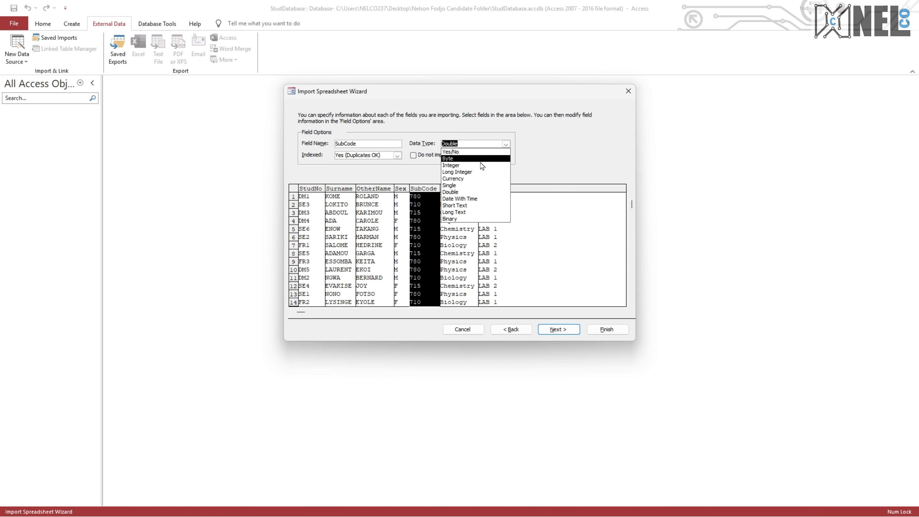
{"action": "left_click", "coordinate": [479, 167]}
{"action": "left_click", "coordinate": [470, 191]}
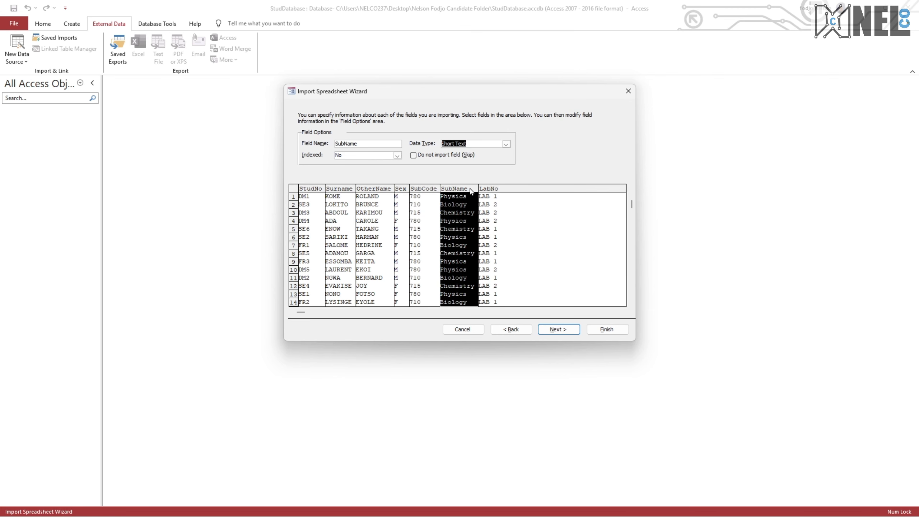
{"action": "left_click", "coordinate": [489, 192]}
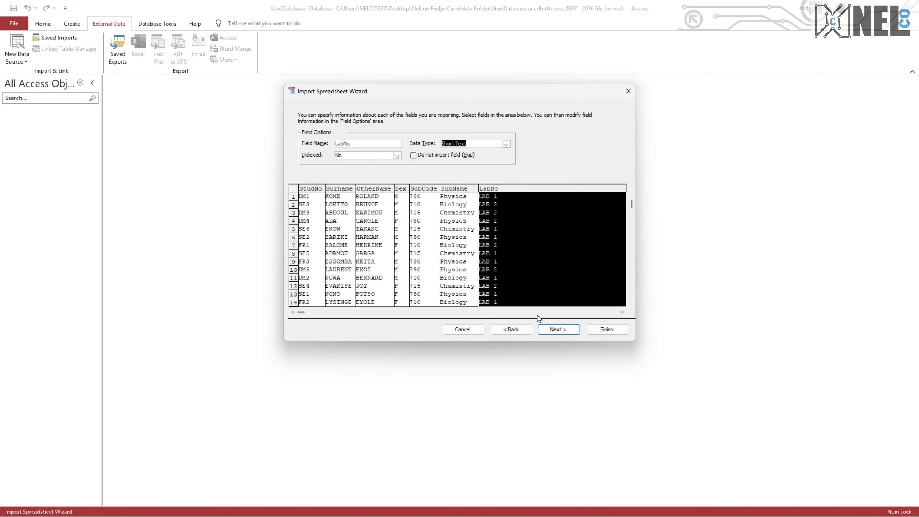
{"action": "left_click", "coordinate": [550, 329]}
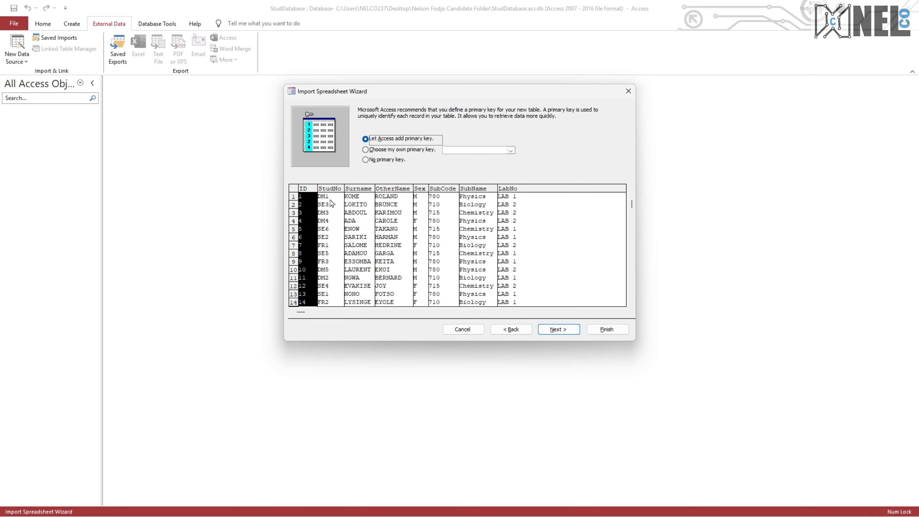
- Choose StudNo as the table's own primary key and compare it with the student table in the exam PDF
{"action": "left_click", "coordinate": [391, 151]}
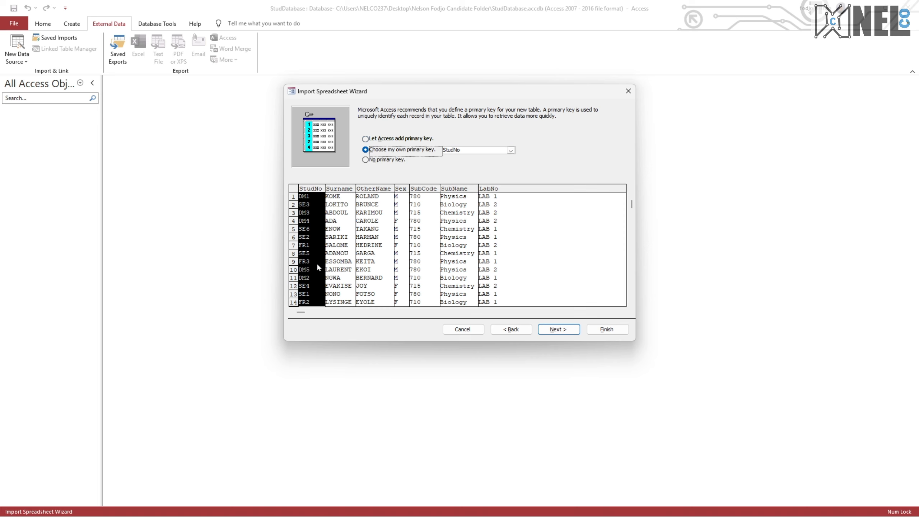
{"action": "left_click", "coordinate": [320, 278]}
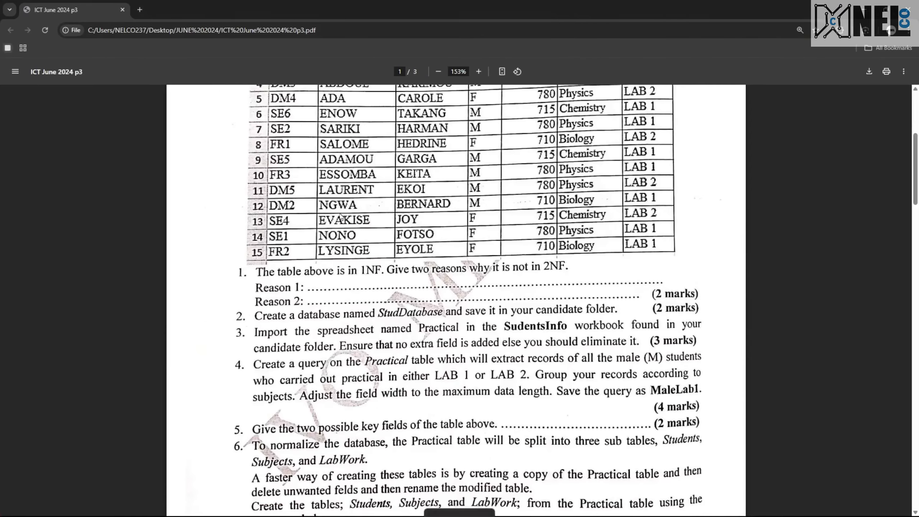
{"action": "scroll", "coordinate": [333, 198], "scroll_direction": "up", "scroll_amount": 3}
{"action": "scroll", "coordinate": [333, 198], "scroll_direction": "up", "scroll_amount": 2}
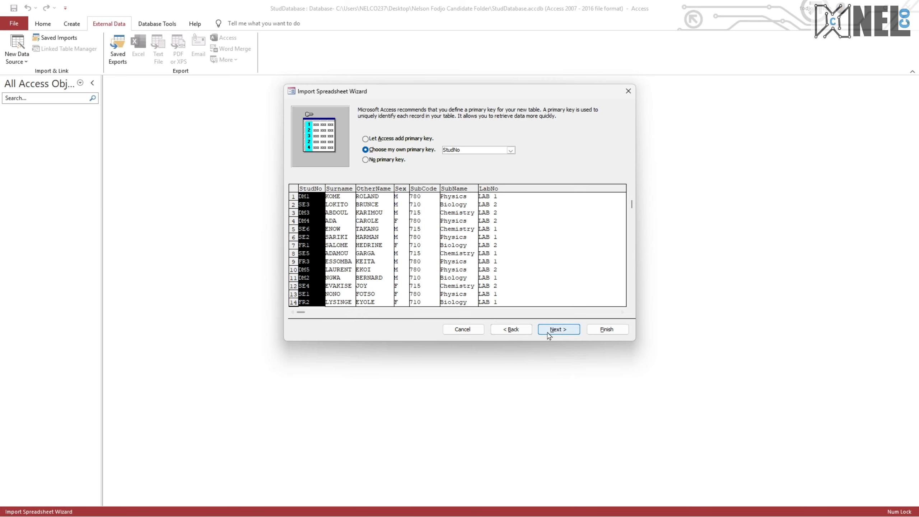
- Finish importing the spreadsheet into a table named Practical without saving the import steps, and open the new table
{"action": "left_click", "coordinate": [559, 329]}
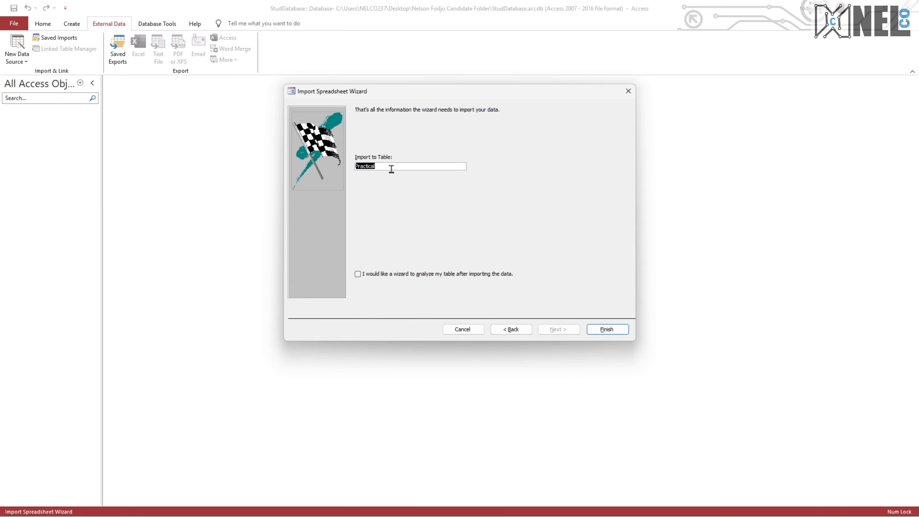
{"action": "left_click", "coordinate": [375, 167]}
{"action": "left_click", "coordinate": [612, 332]}
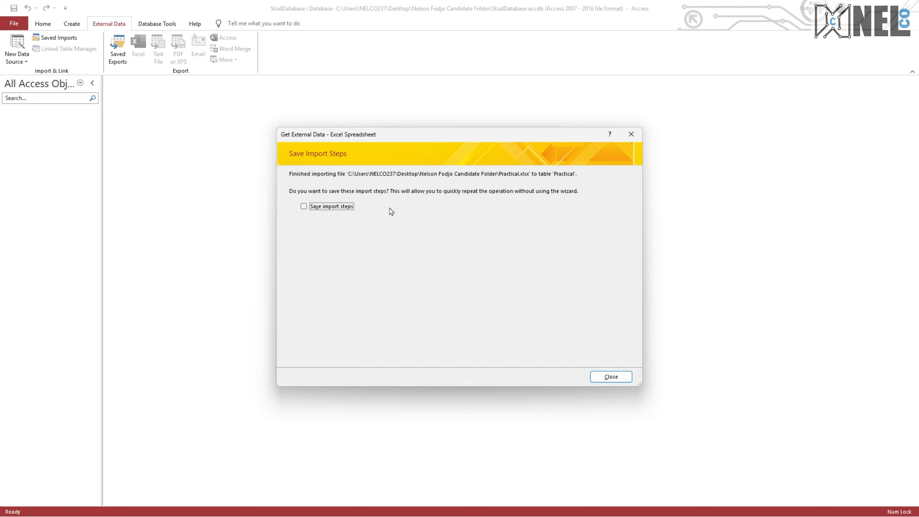
{"action": "left_click", "coordinate": [621, 381]}
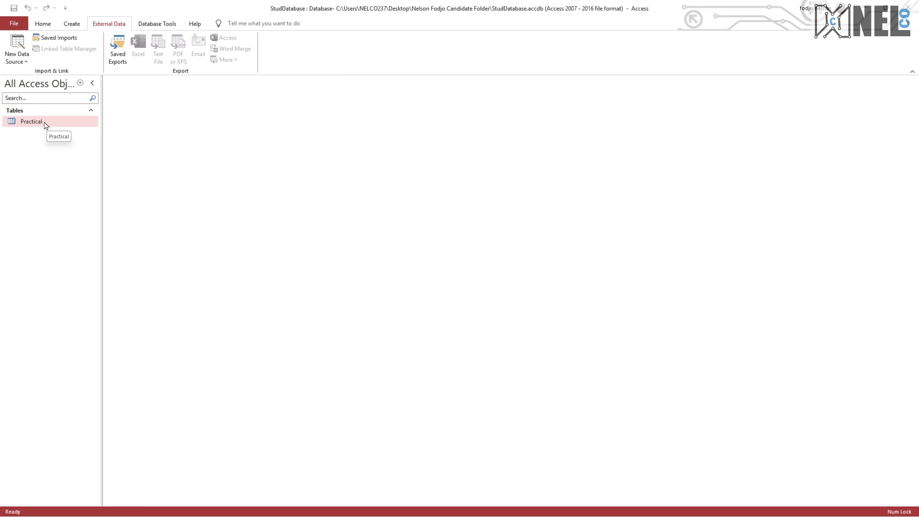
{"action": "double_click", "coordinate": [33, 122]}
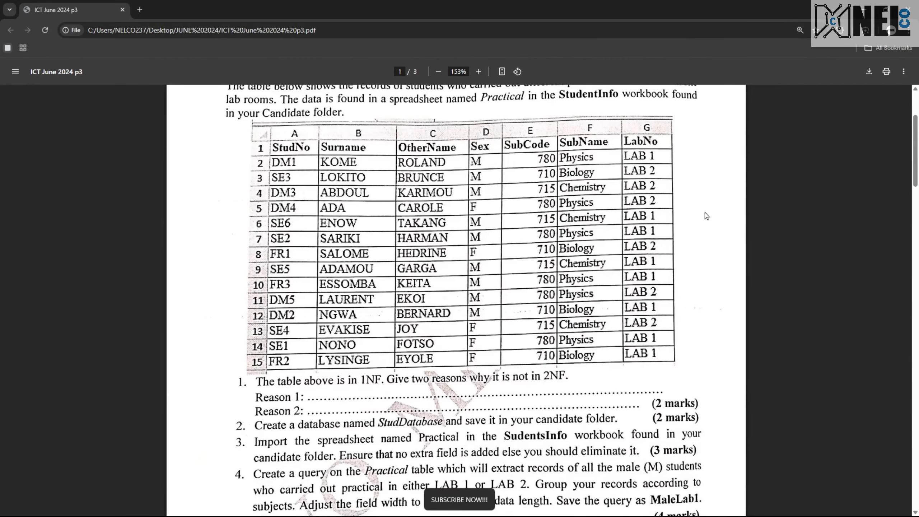
- Read question 4 in the exam PDF and create a design-view query in StudDatabase based on the Practical table
{"action": "scroll", "coordinate": [533, 246], "scroll_direction": "down", "scroll_amount": 3}
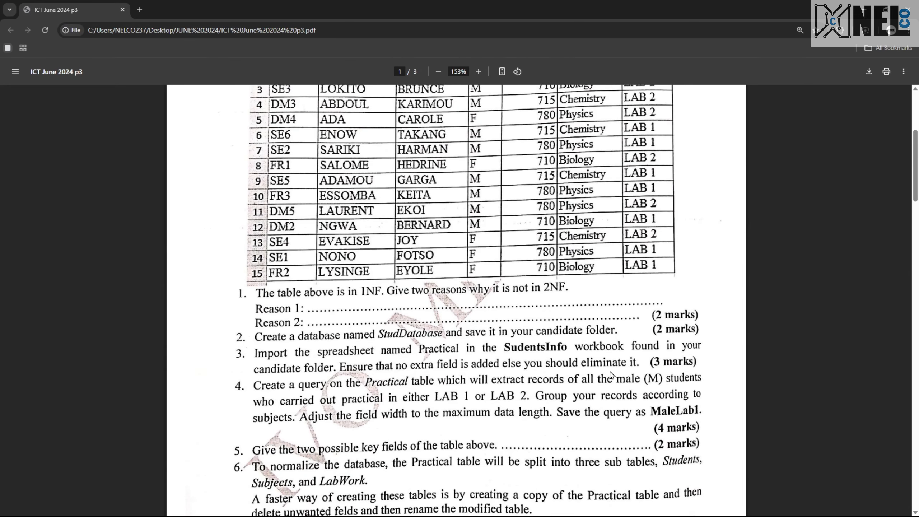
{"action": "scroll", "coordinate": [615, 367], "scroll_direction": "down", "scroll_amount": 2}
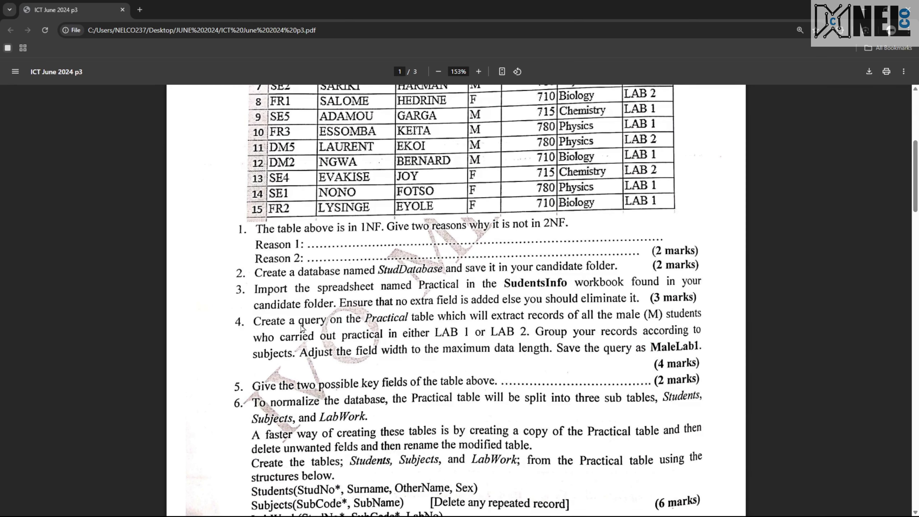
{"action": "scroll", "coordinate": [363, 327], "scroll_direction": "down", "scroll_amount": 2}
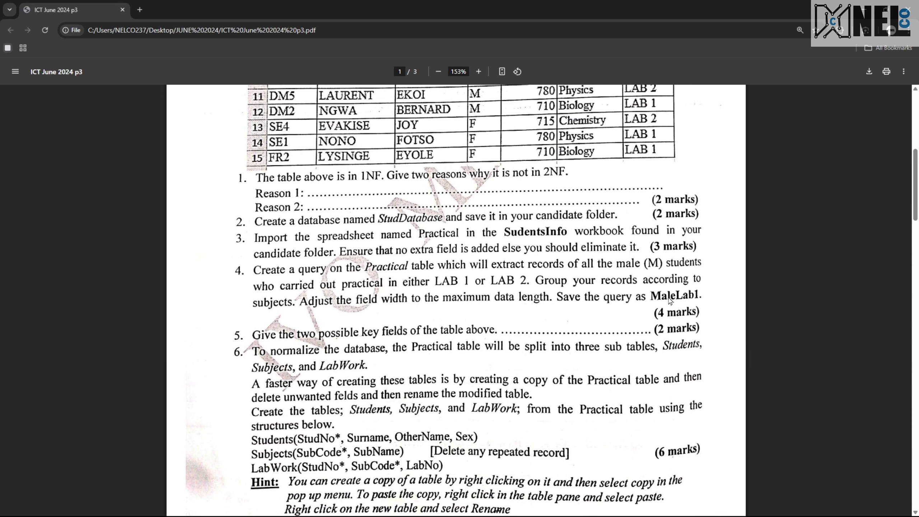
{"action": "key", "text": "alt+Tab"}
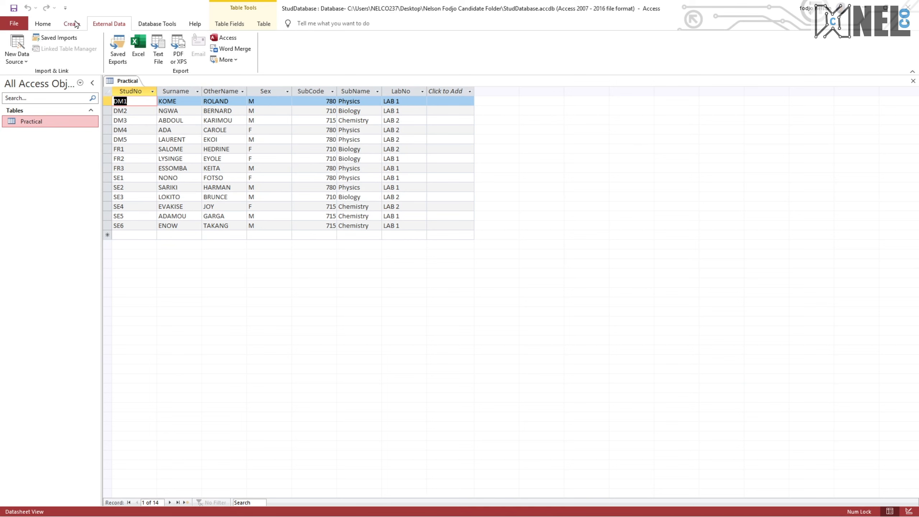
{"action": "left_click", "coordinate": [74, 26]}
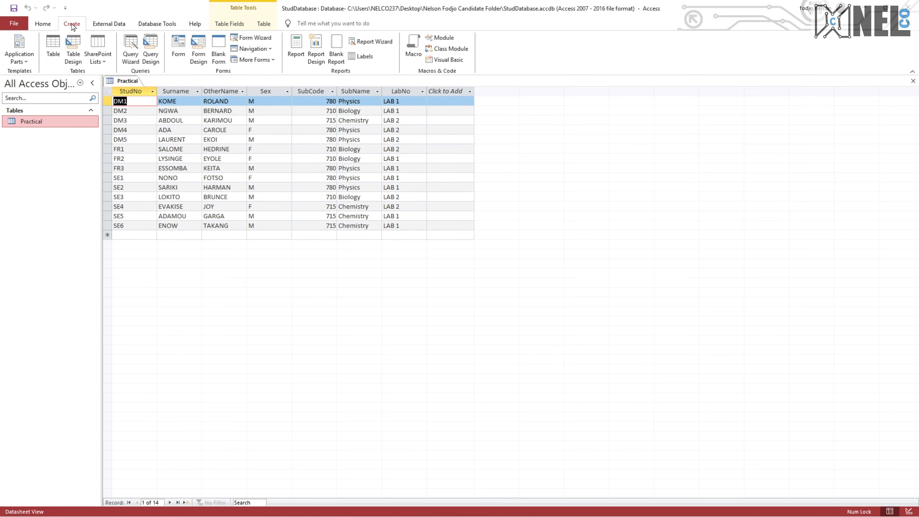
{"action": "left_click", "coordinate": [156, 61]}
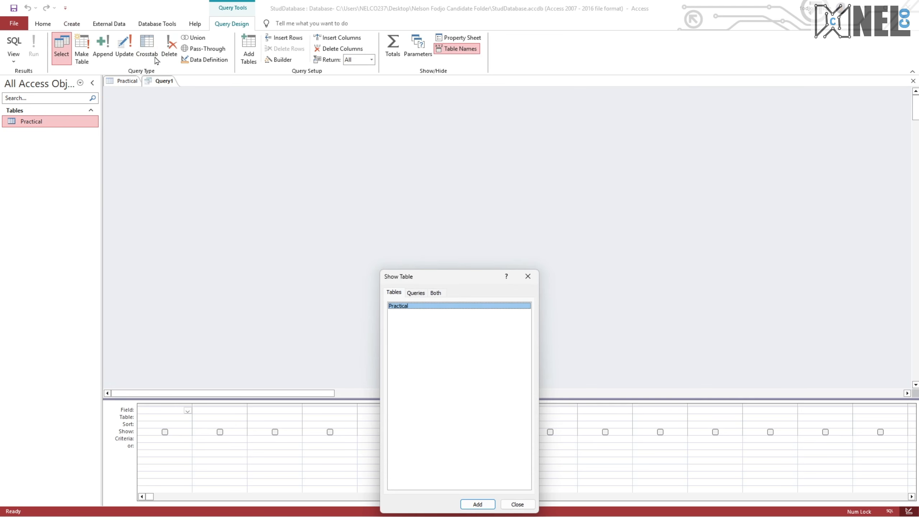
{"action": "left_click", "coordinate": [477, 505]}
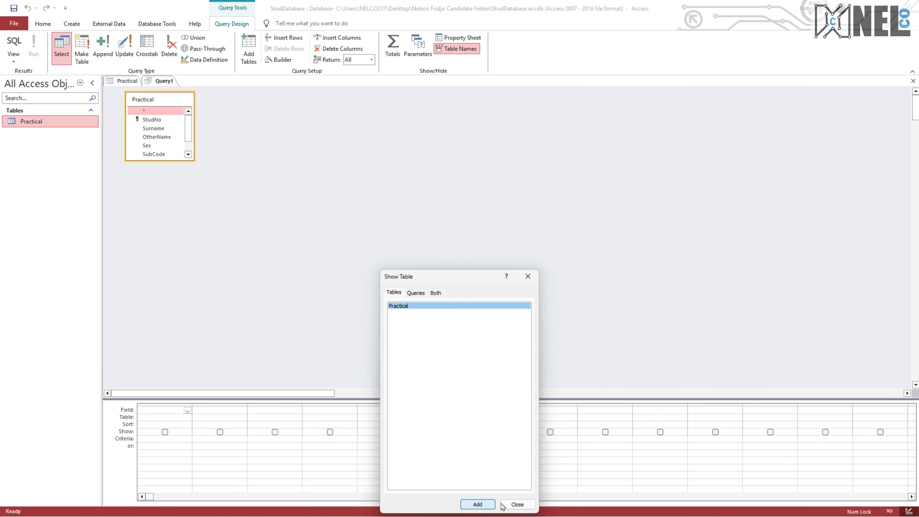
{"action": "left_click", "coordinate": [517, 504]}
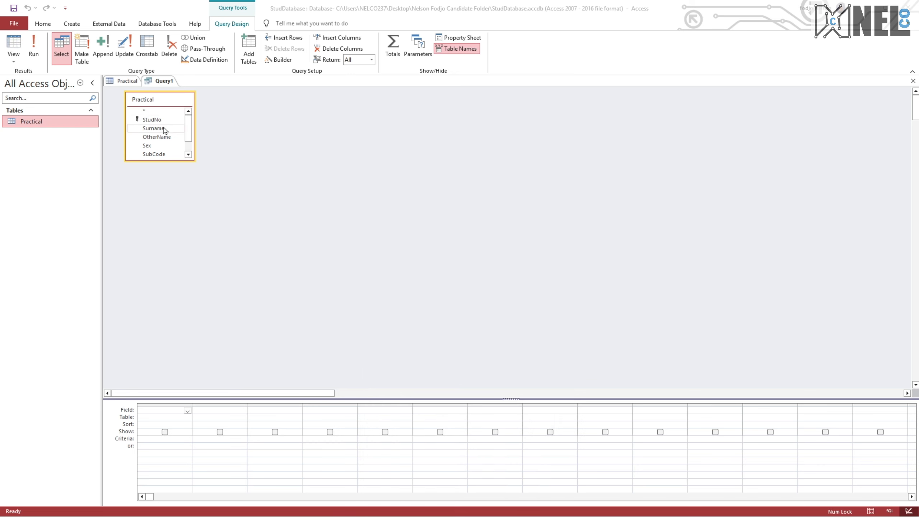
- Enlarge the Practical field list and add StudNo, Surname, OtherName, Sex, SubCode, SubName and LabNo to the query
{"action": "scroll", "coordinate": [159, 137], "scroll_direction": "down", "scroll_amount": 1}
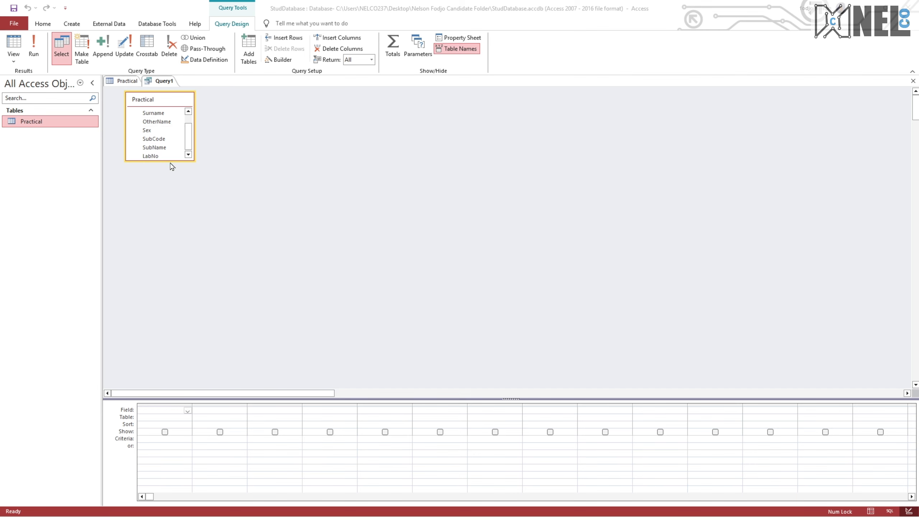
{"action": "left_click_drag", "start_coordinate": [170, 158], "coordinate": [170, 220]}
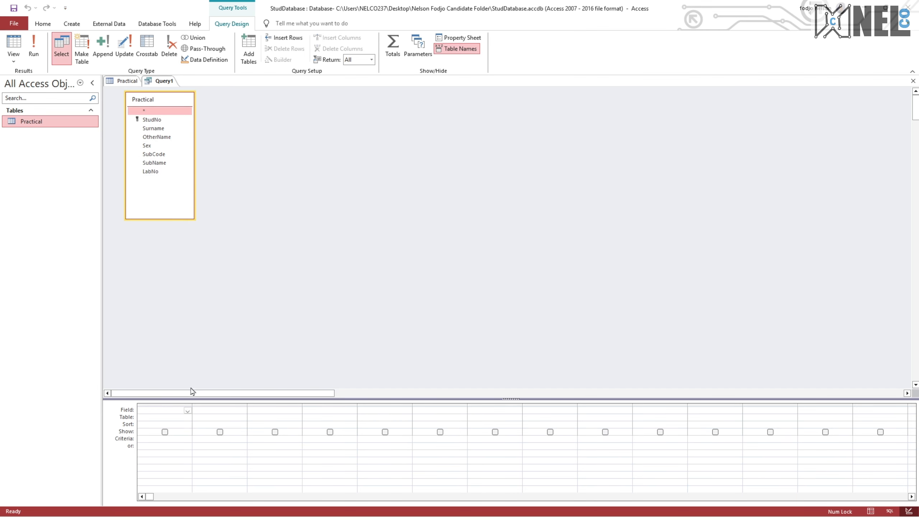
{"action": "left_click", "coordinate": [186, 409]}
{"action": "left_click", "coordinate": [188, 410]}
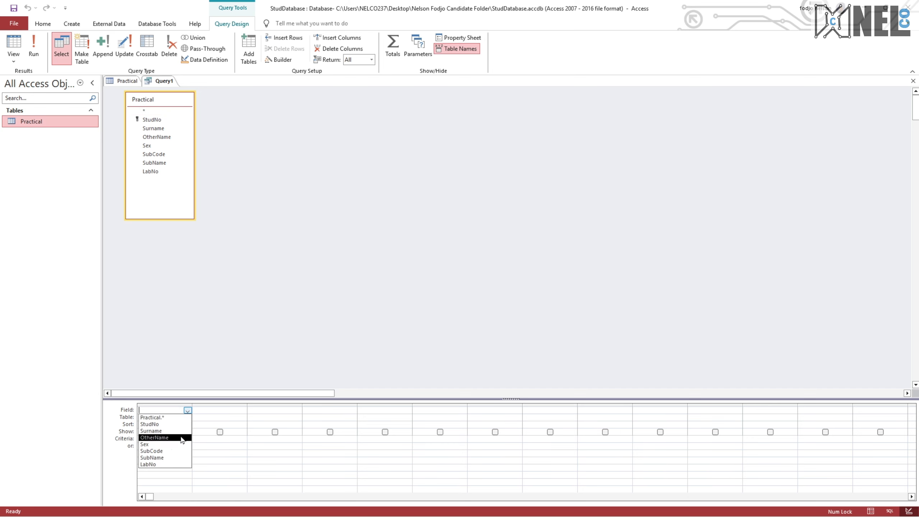
{"action": "left_click", "coordinate": [160, 209]}
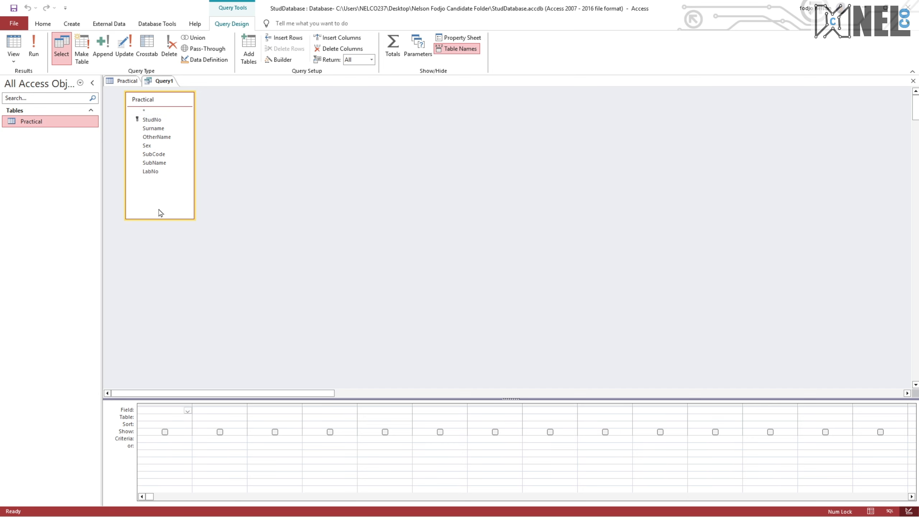
{"action": "left_click", "coordinate": [156, 119]}
{"action": "double_click", "coordinate": [159, 120]}
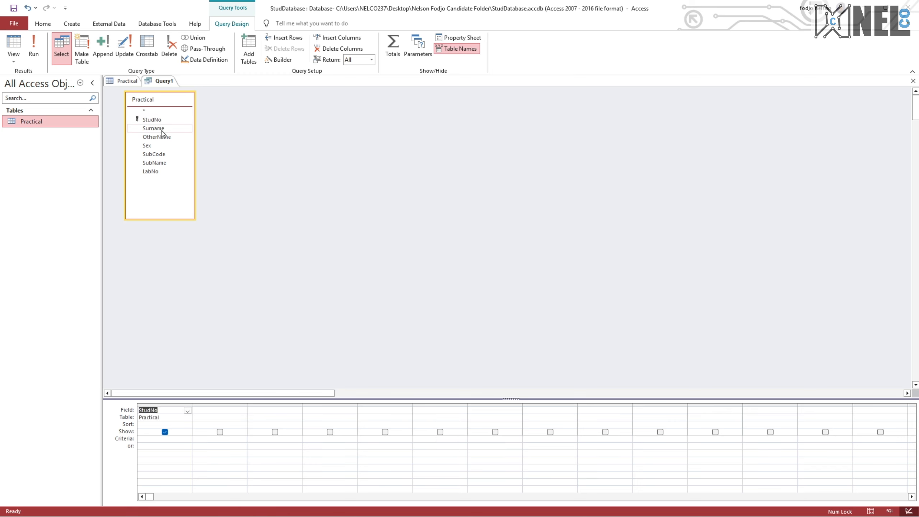
{"action": "left_click", "coordinate": [163, 129]}
{"action": "double_click", "coordinate": [162, 130]}
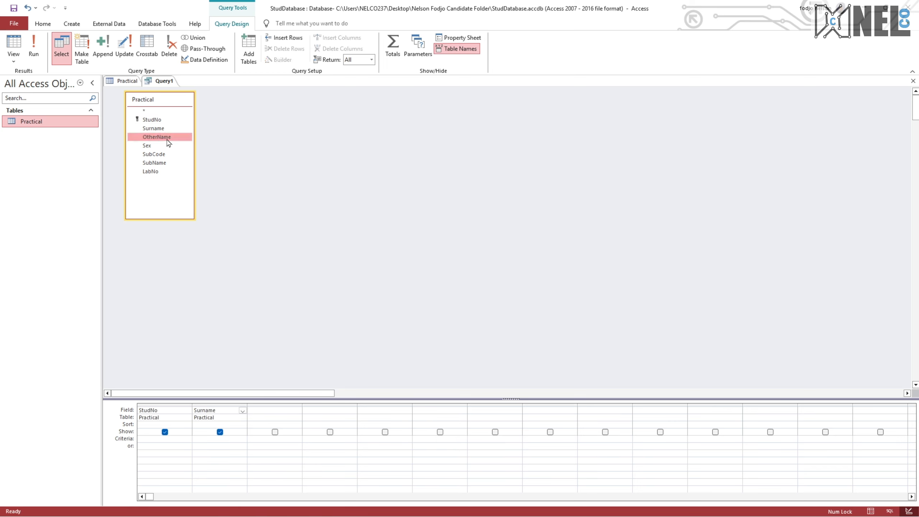
{"action": "double_click", "coordinate": [167, 137]}
{"action": "left_click", "coordinate": [167, 144]}
{"action": "double_click", "coordinate": [168, 146]}
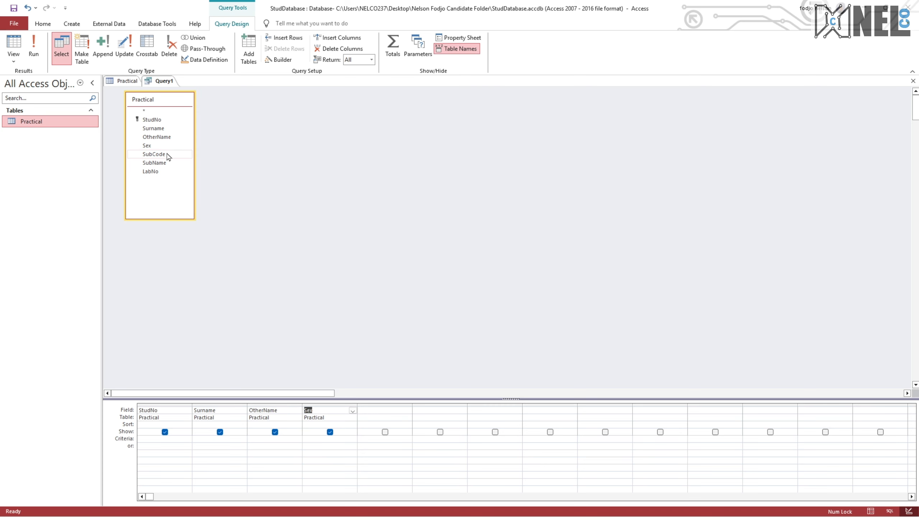
{"action": "double_click", "coordinate": [168, 154]}
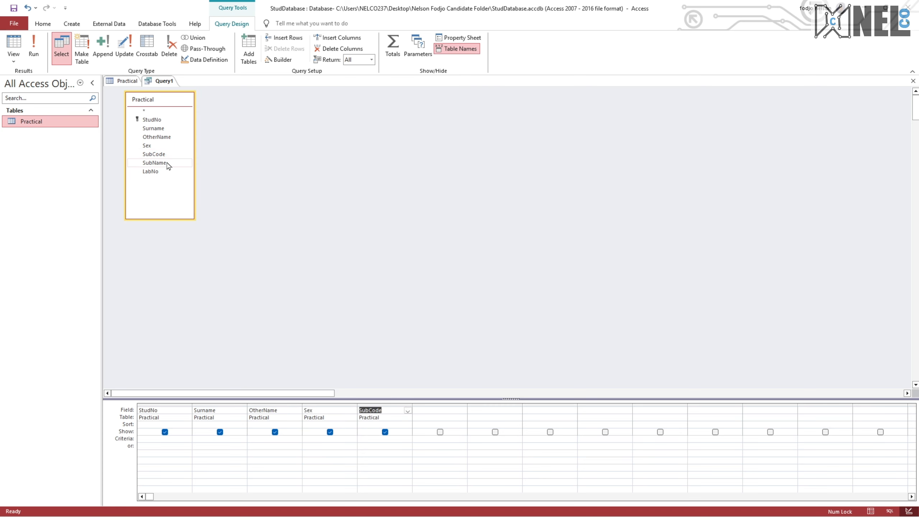
{"action": "double_click", "coordinate": [167, 164]}
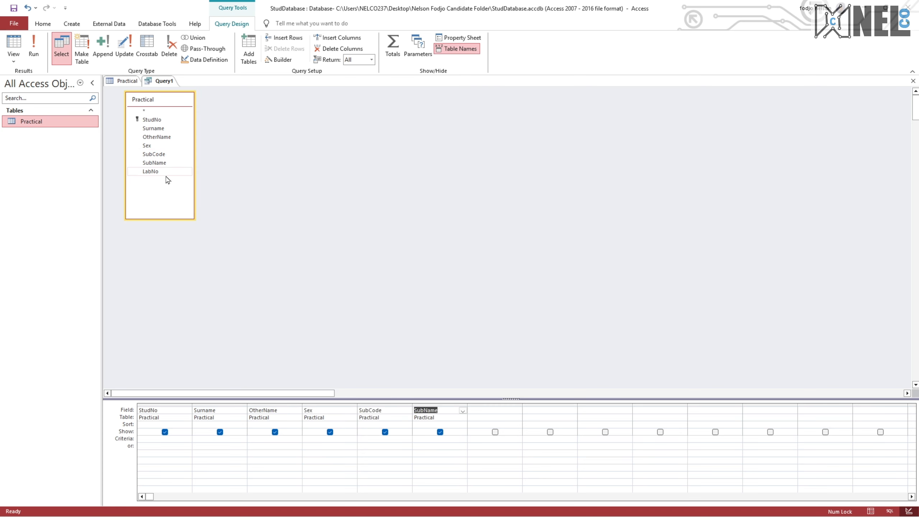
{"action": "double_click", "coordinate": [167, 173]}
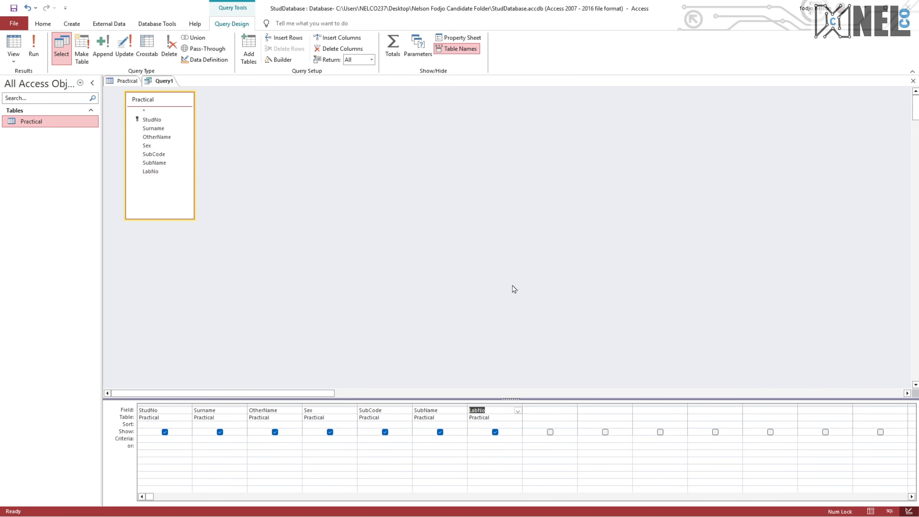
- Set the criteria to ="-M-" for Sex and ="LAB 1" OR "LAB 2" for LabNo, and run the query
{"action": "key", "text": "alt+Tab"}
{"action": "left_click", "coordinate": [318, 441]}
{"action": "left_click", "coordinate": [488, 411]}
{"action": "left_click", "coordinate": [486, 439]}
{"action": "key", "text": "Caps_Lock"}
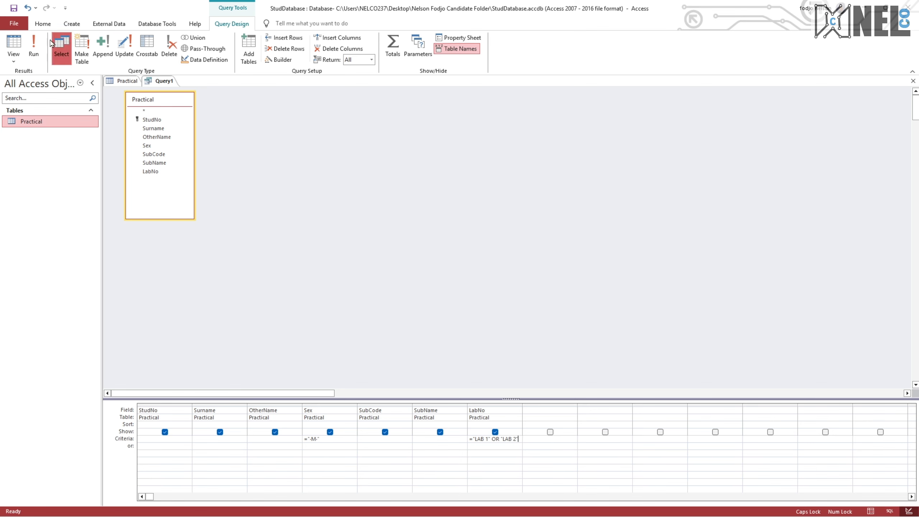
{"action": "left_click", "coordinate": [34, 54]}
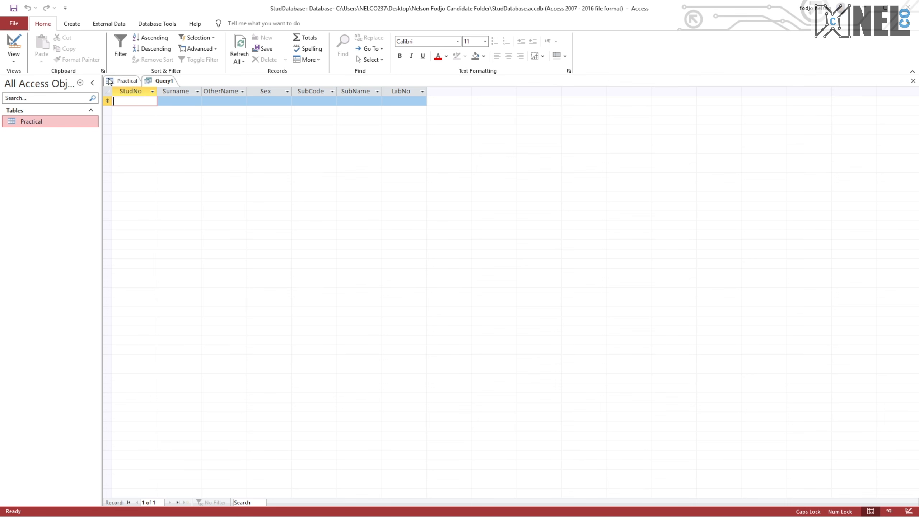
- Compare the query with the Practical table, set the Sex criterion to ="M" and run the query again
{"action": "left_click", "coordinate": [127, 81]}
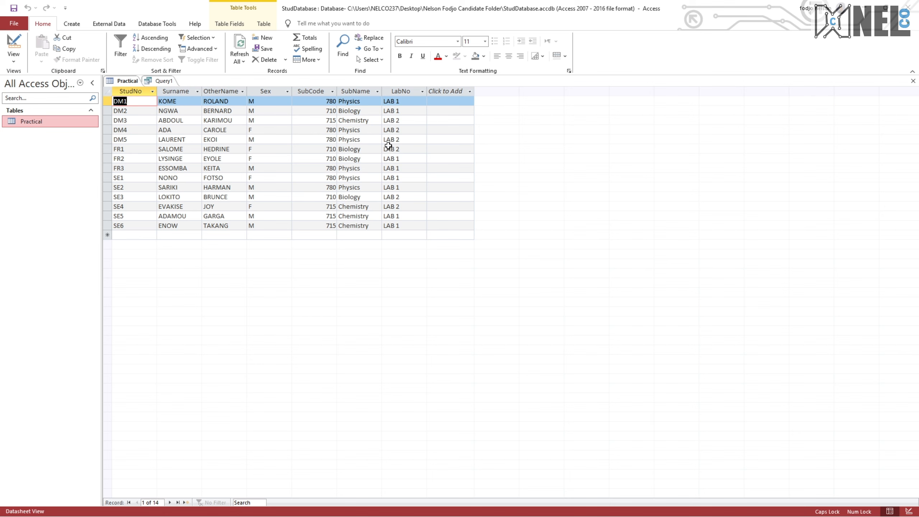
{"action": "left_click", "coordinate": [161, 81]}
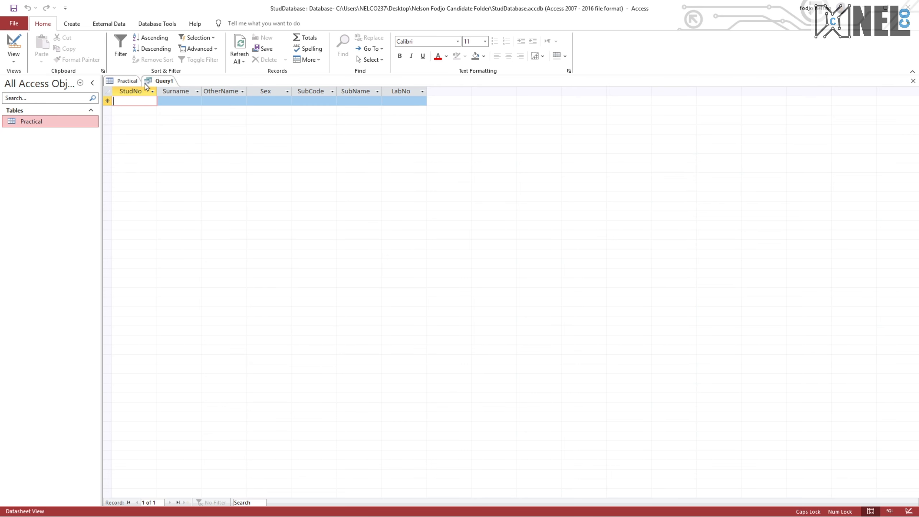
{"action": "left_click", "coordinate": [14, 43]}
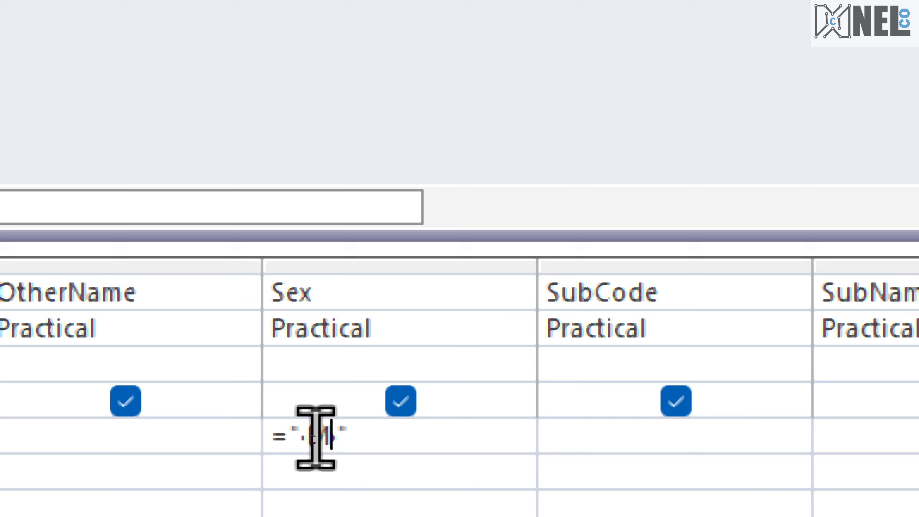
{"action": "type", "text": "M"}
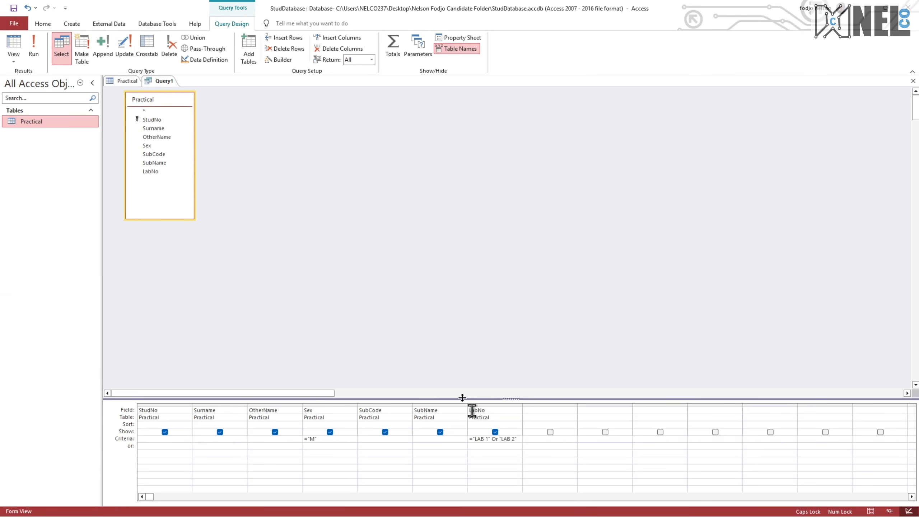
{"action": "left_click", "coordinate": [33, 48]}
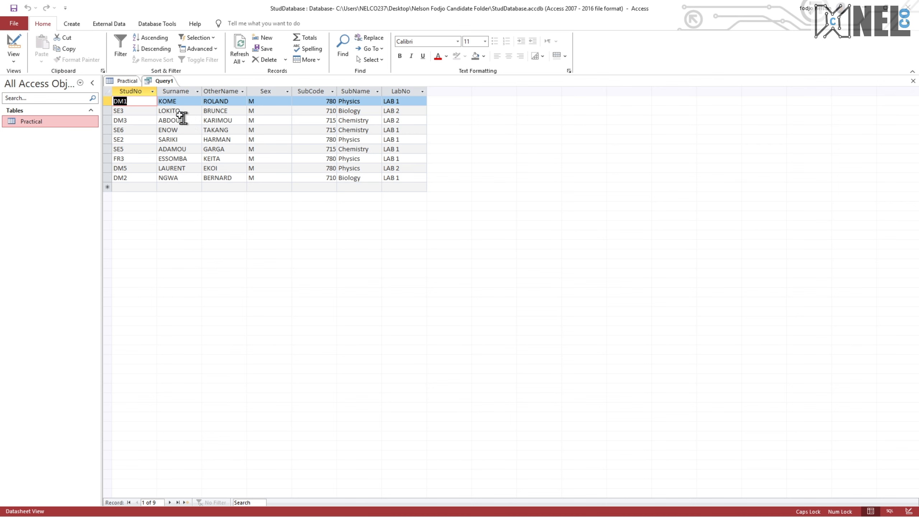
- Review the Sex and LabNo criteria in the query design and check them against question 4 and the student table in the exam PDF
{"action": "left_click", "coordinate": [13, 53]}
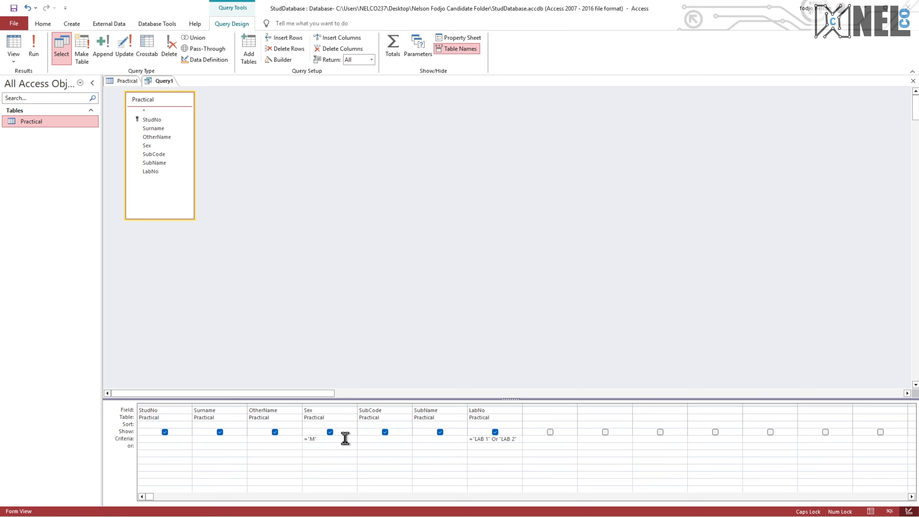
{"action": "left_click_drag", "start_coordinate": [344, 437], "coordinate": [300, 438]}
{"action": "left_click_drag", "start_coordinate": [477, 442], "coordinate": [533, 442]}
{"action": "left_click", "coordinate": [495, 440]}
{"action": "double_click", "coordinate": [495, 439]}
{"action": "key", "text": "alt+Tab"}
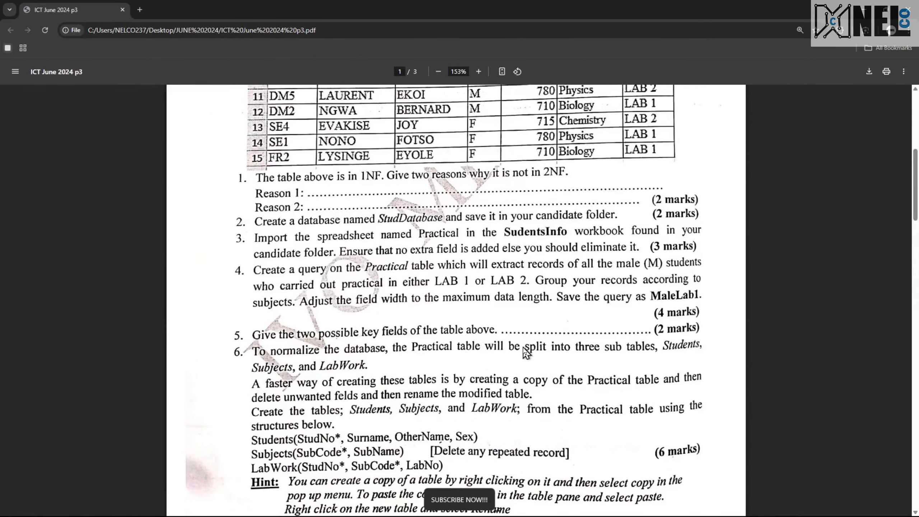
{"action": "scroll", "coordinate": [559, 342], "scroll_direction": "down", "scroll_amount": 1}
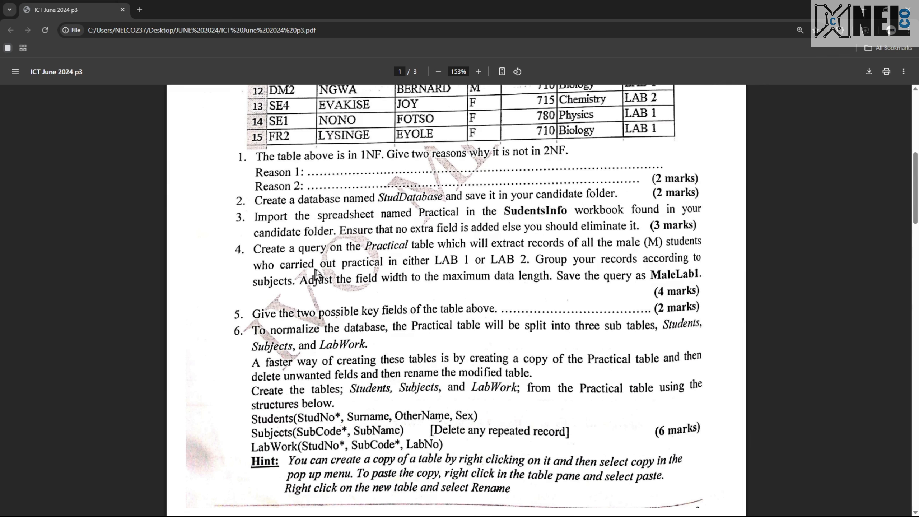
{"action": "scroll", "coordinate": [327, 273], "scroll_direction": "up", "scroll_amount": 2}
{"action": "scroll", "coordinate": [327, 273], "scroll_direction": "up", "scroll_amount": 3}
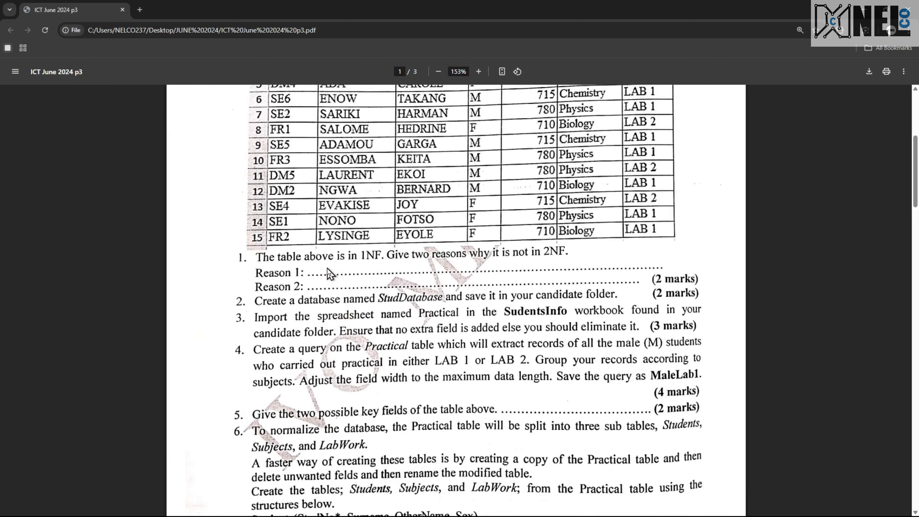
{"action": "scroll", "coordinate": [537, 186], "scroll_direction": "up", "scroll_amount": 3}
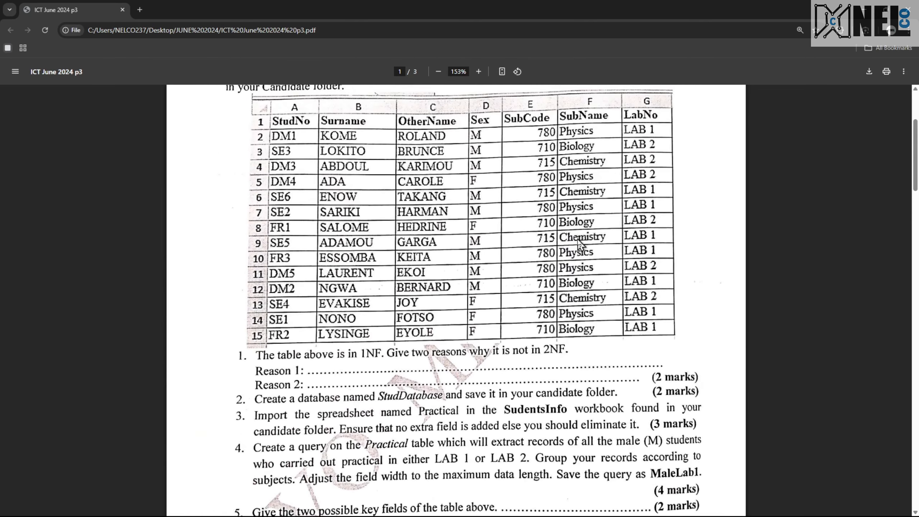
{"action": "scroll", "coordinate": [419, 275], "scroll_direction": "down", "scroll_amount": 5}
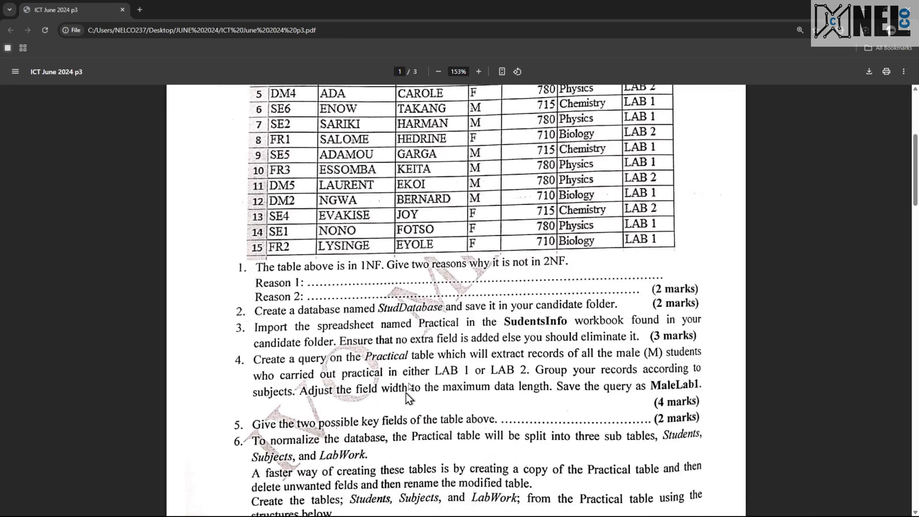
- Recheck question 4 in the exam PDF, show the query's results in Access and narrow the LabNo column to fit its data
{"action": "scroll", "coordinate": [592, 288], "scroll_direction": "up", "scroll_amount": 4}
{"action": "scroll", "coordinate": [588, 289], "scroll_direction": "down", "scroll_amount": 1}
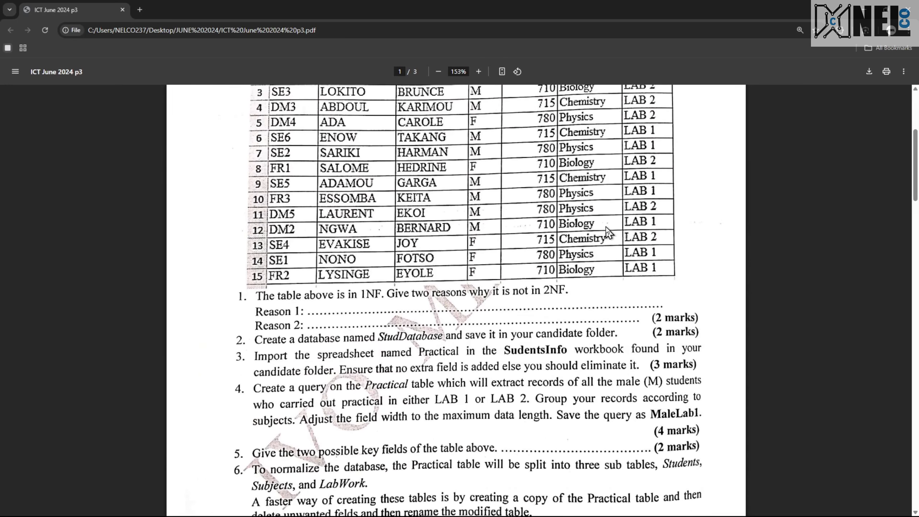
{"action": "scroll", "coordinate": [479, 280], "scroll_direction": "down", "scroll_amount": 2}
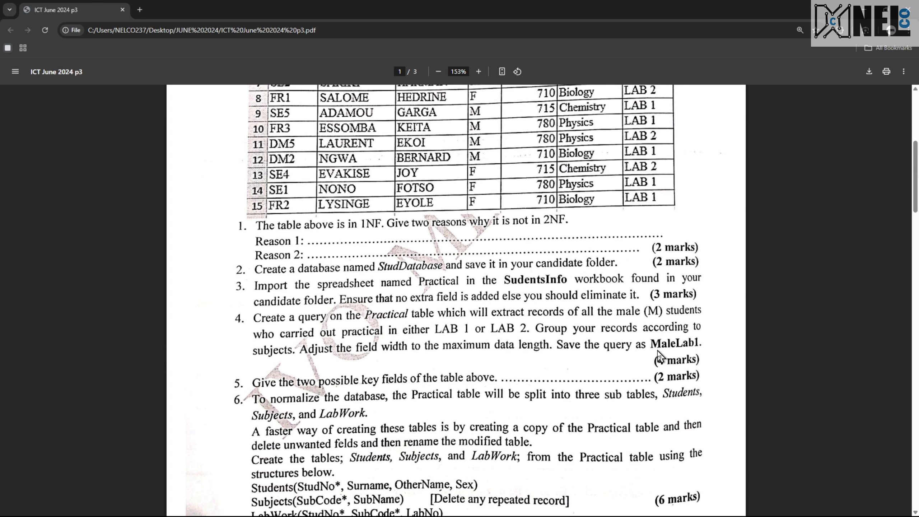
{"action": "key", "text": "ctrl+super+Left"}
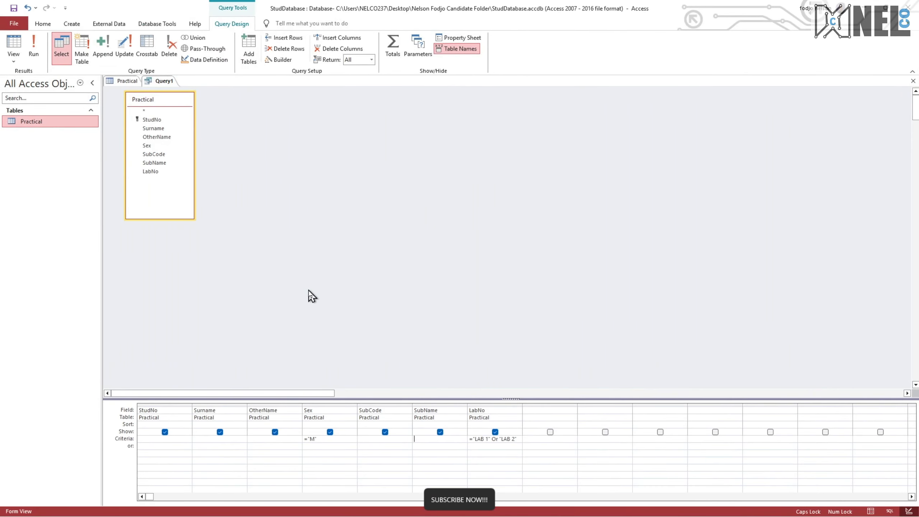
{"action": "left_click", "coordinate": [20, 44]}
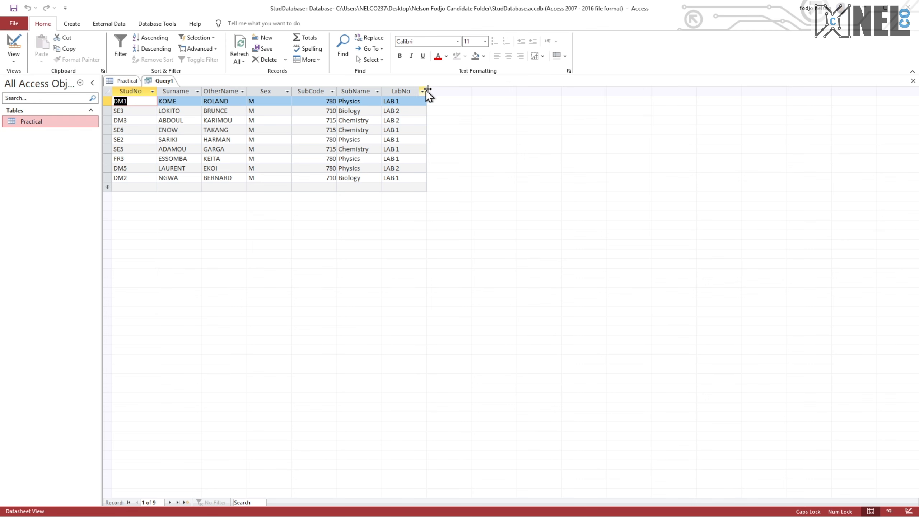
{"action": "left_click_drag", "start_coordinate": [426, 87], "coordinate": [414, 88]}
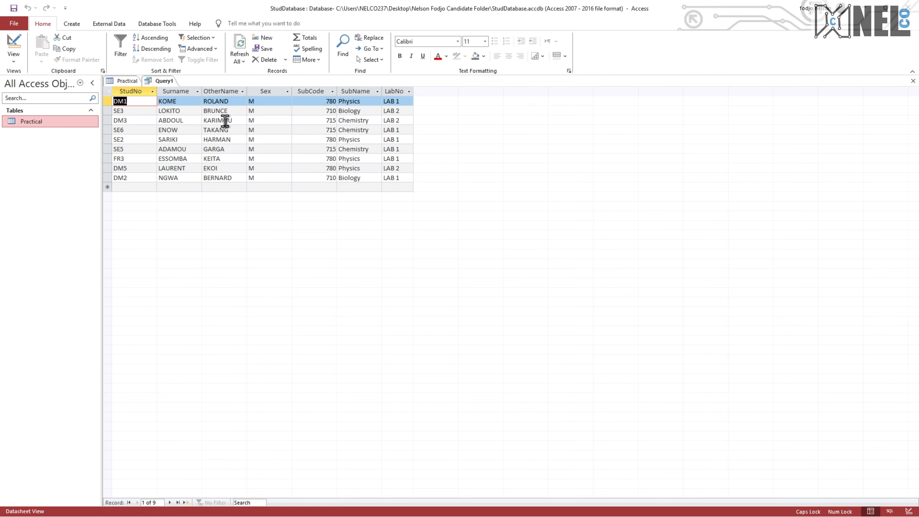
- Save the query as MaleLab1
{"action": "right_click", "coordinate": [148, 83]}
{"action": "left_click", "coordinate": [162, 90]}
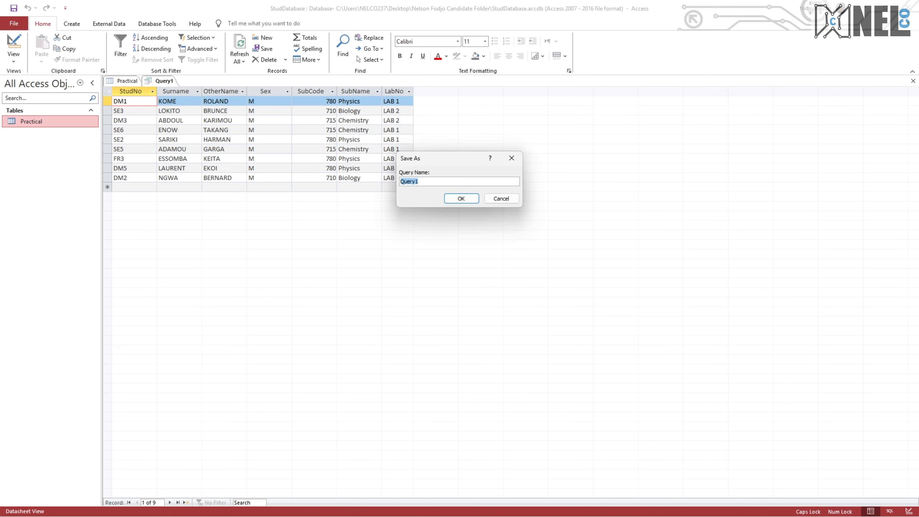
{"action": "key", "text": "alt+Tab"}
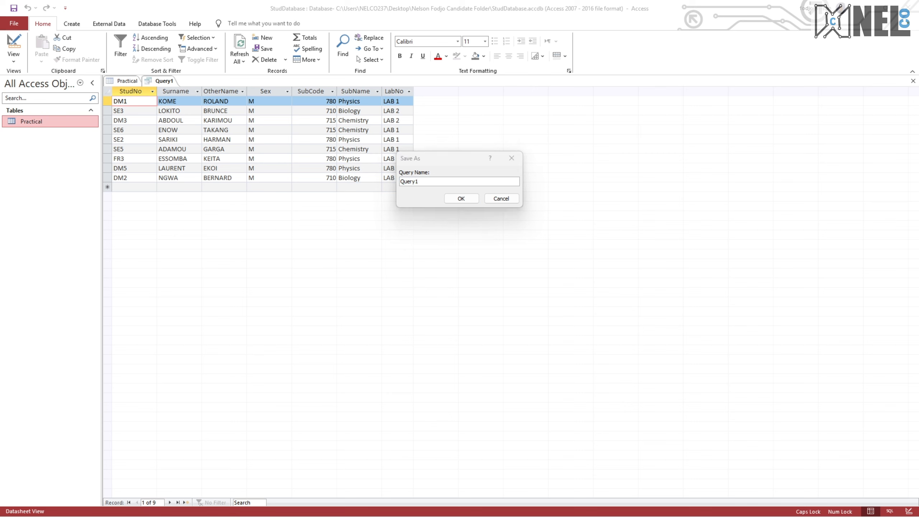
{"action": "left_click", "coordinate": [423, 183]}
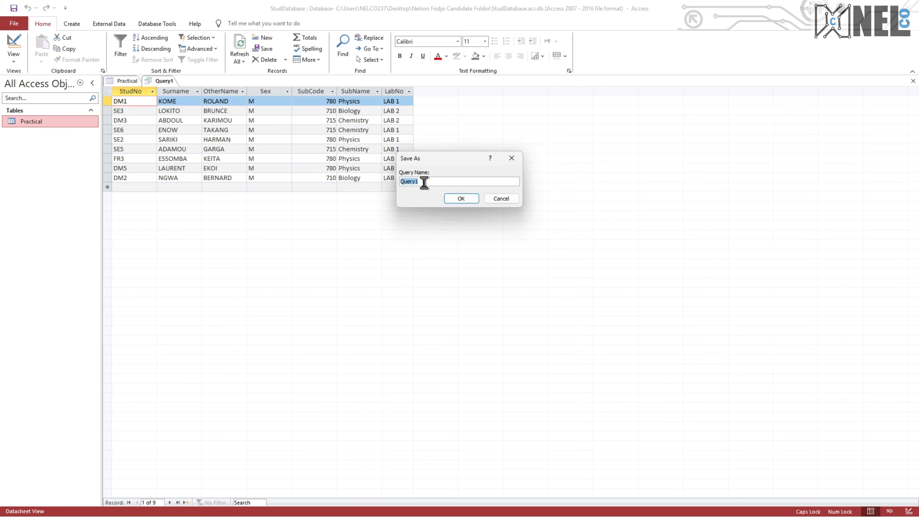
{"action": "type", "text": "m"}
{"action": "key", "text": "Caps_Lock"}
{"action": "type", "text": "aleLab1"}
{"action": "left_click", "coordinate": [469, 201]}
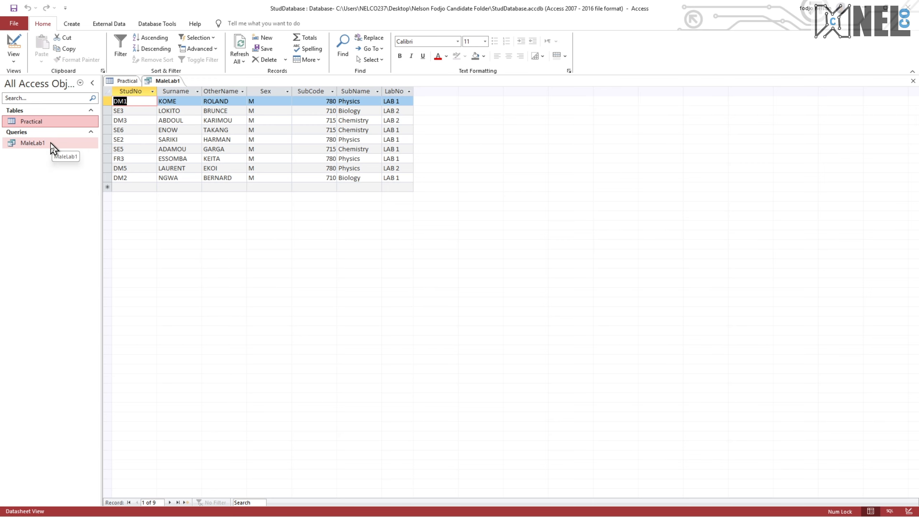
- Switch to the exam PDF and read questions 5 and 6 on key fields and splitting Practical into Students, Subjects and LabWork
{"action": "key", "text": "alt+Tab"}
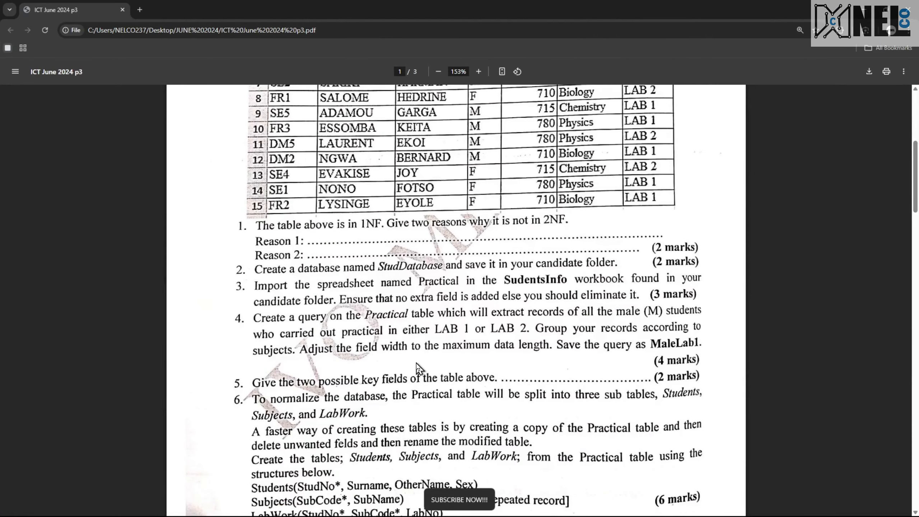
{"action": "scroll", "coordinate": [416, 367], "scroll_direction": "down", "scroll_amount": 3}
{"action": "scroll", "coordinate": [417, 367], "scroll_direction": "down", "scroll_amount": 2}
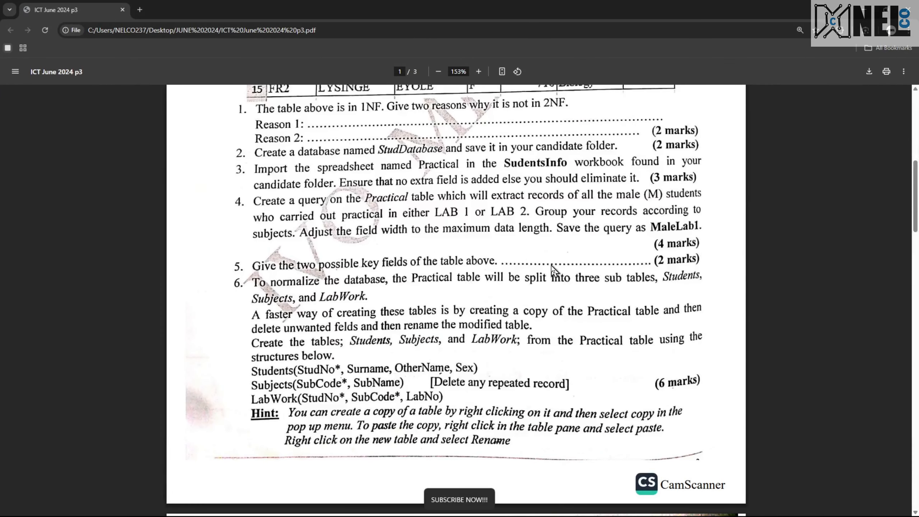
{"action": "scroll", "coordinate": [439, 309], "scroll_direction": "down", "scroll_amount": 1}
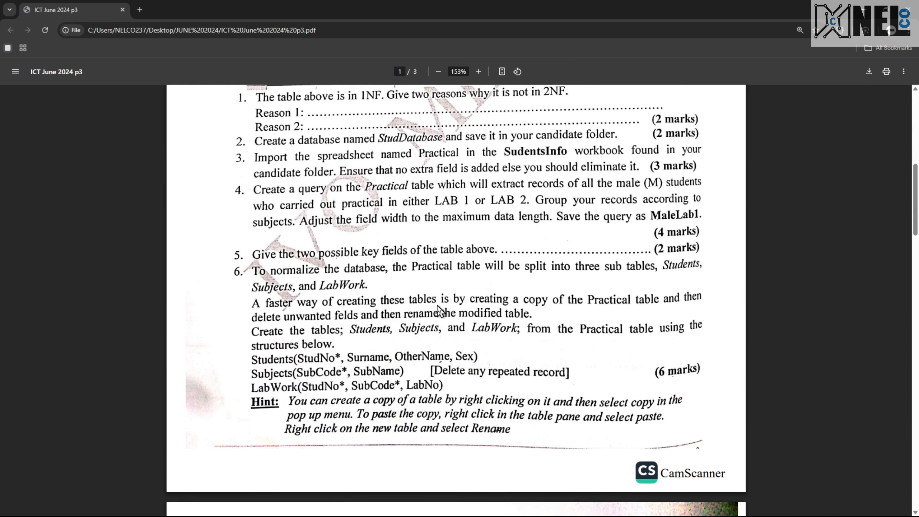
{"action": "scroll", "coordinate": [327, 289], "scroll_direction": "down", "scroll_amount": 1}
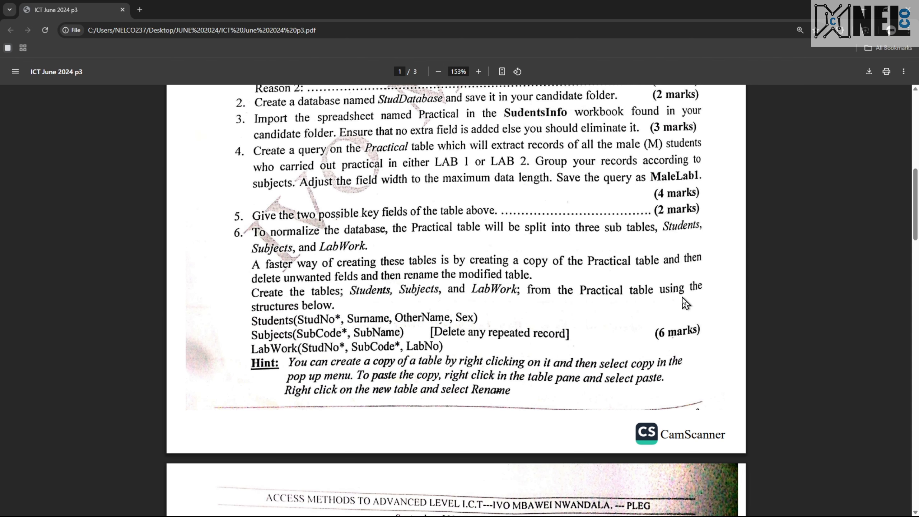
{"action": "scroll", "coordinate": [332, 312], "scroll_direction": "down", "scroll_amount": 2}
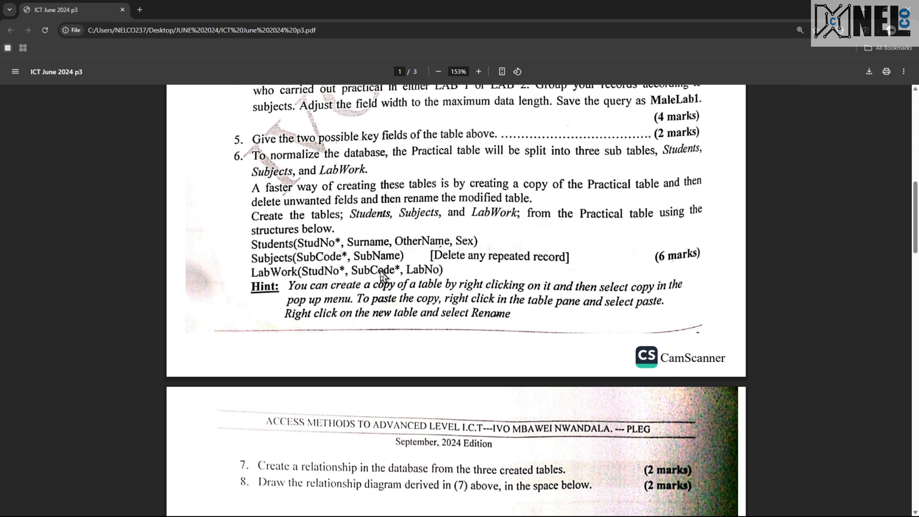
{"action": "scroll", "coordinate": [430, 275], "scroll_direction": "down", "scroll_amount": 1}
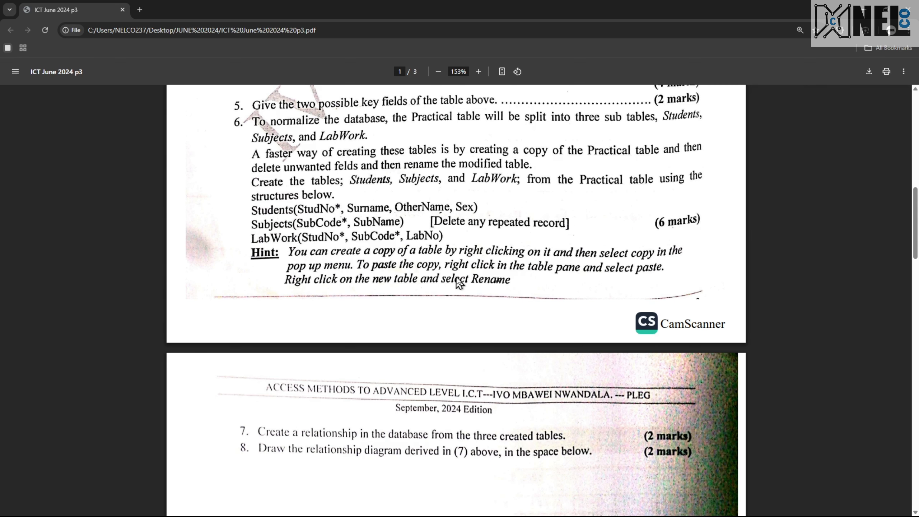
{"action": "scroll", "coordinate": [506, 286], "scroll_direction": "down", "scroll_amount": 1}
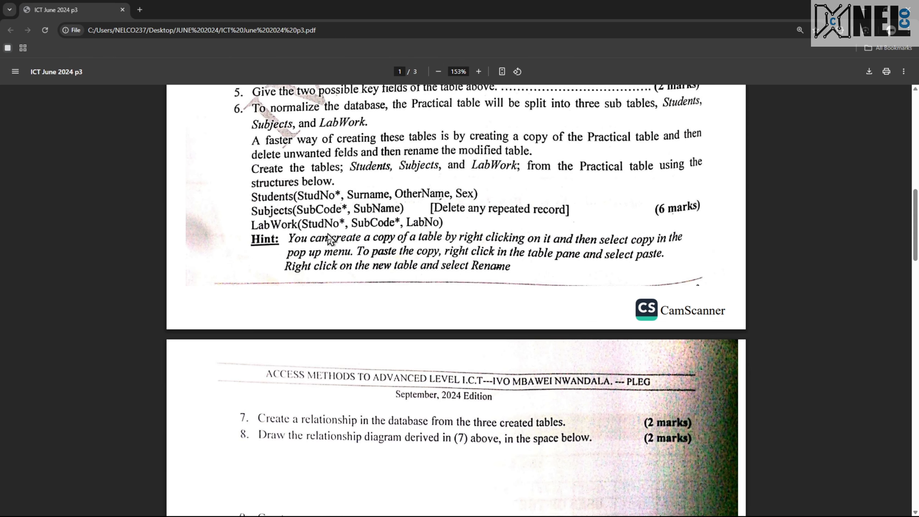
- Return to Access, copy the Practical table and paste it with structure and data as a new table named Students
{"action": "key", "text": "alt+Tab"}
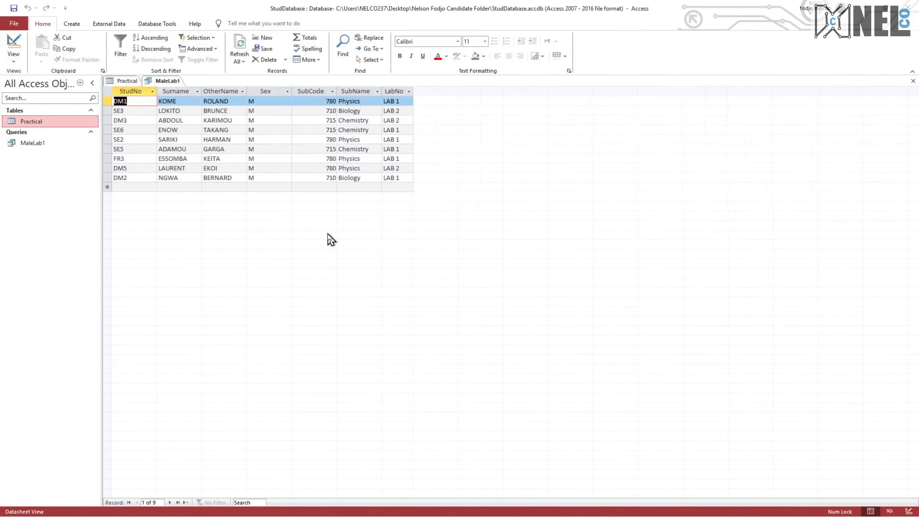
{"action": "right_click", "coordinate": [67, 123]}
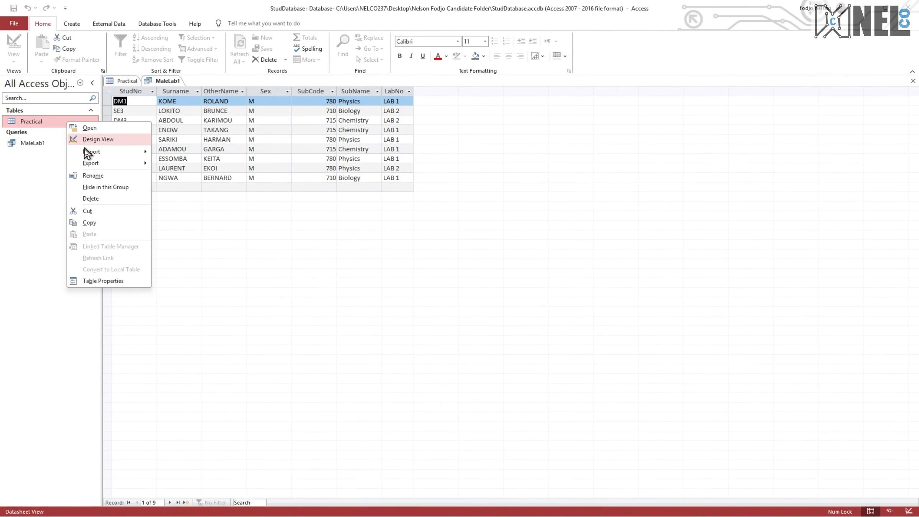
{"action": "left_click", "coordinate": [89, 222]}
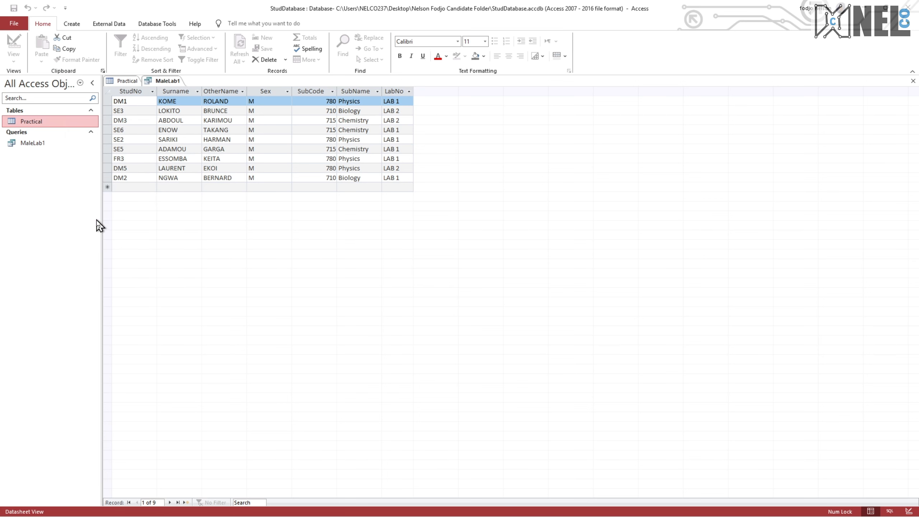
{"action": "right_click", "coordinate": [60, 212]}
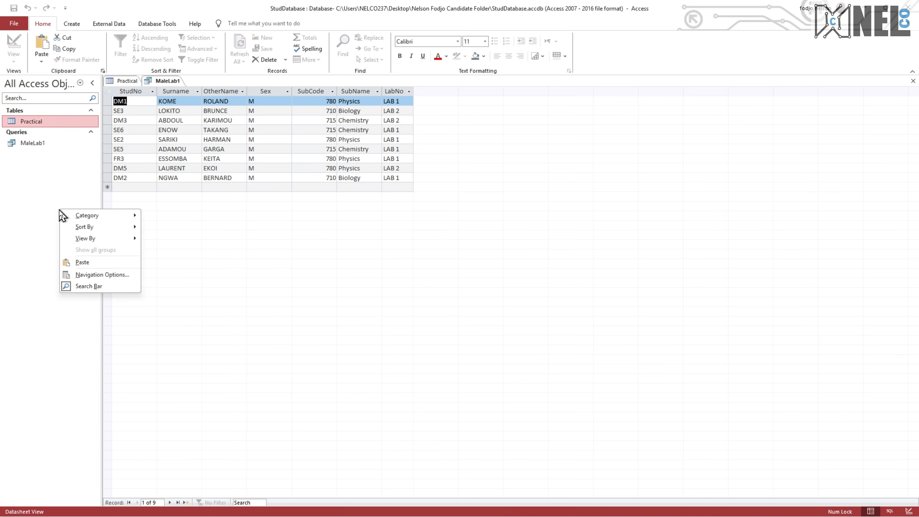
{"action": "left_click", "coordinate": [84, 262]}
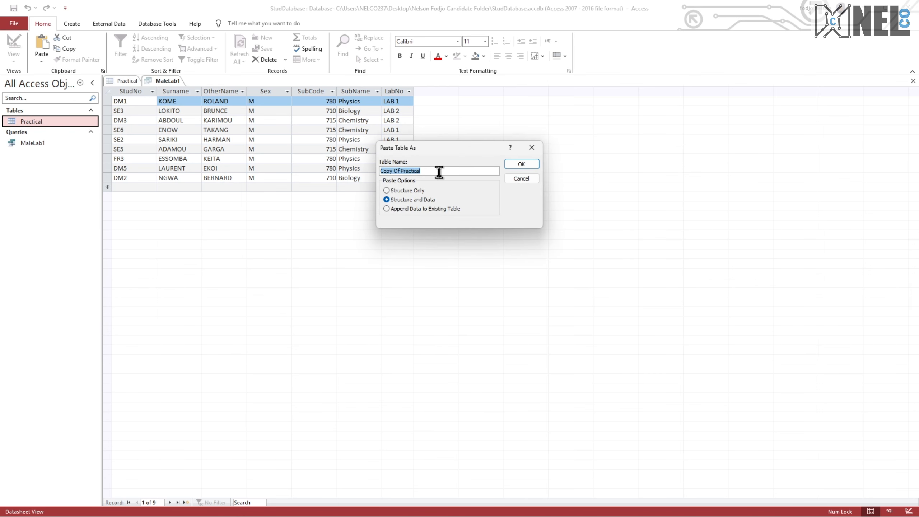
{"action": "type", "text": "Students"}
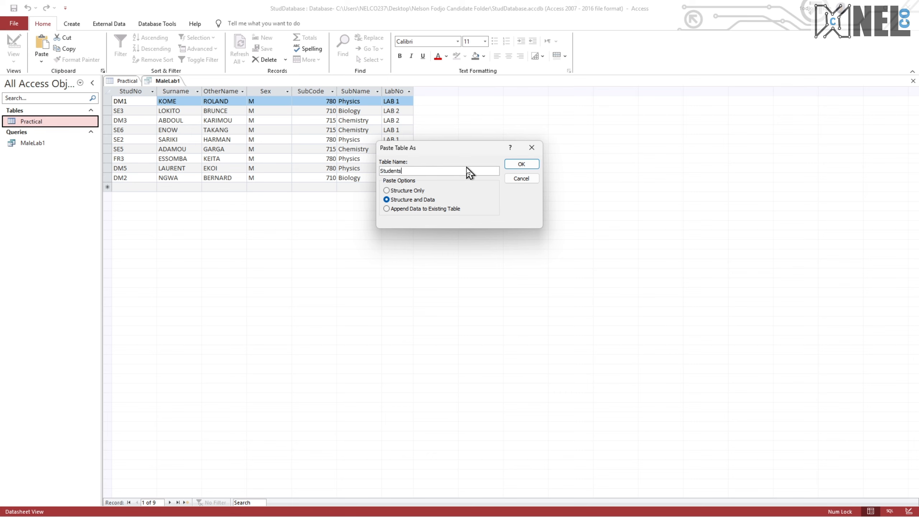
{"action": "left_click", "coordinate": [521, 165]}
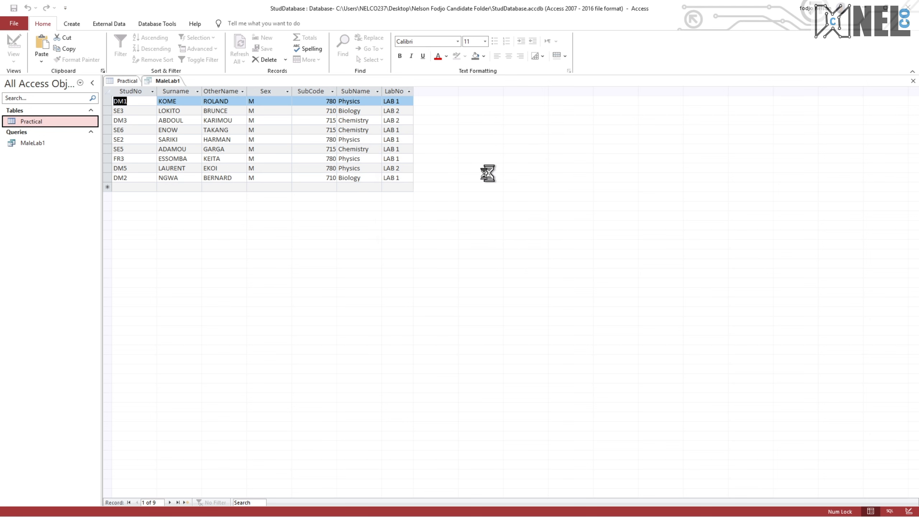
- Paste two more copies of the Practical table with structure and data, named Subjects and LabWork
{"action": "right_click", "coordinate": [65, 211]}
{"action": "left_click", "coordinate": [83, 256]}
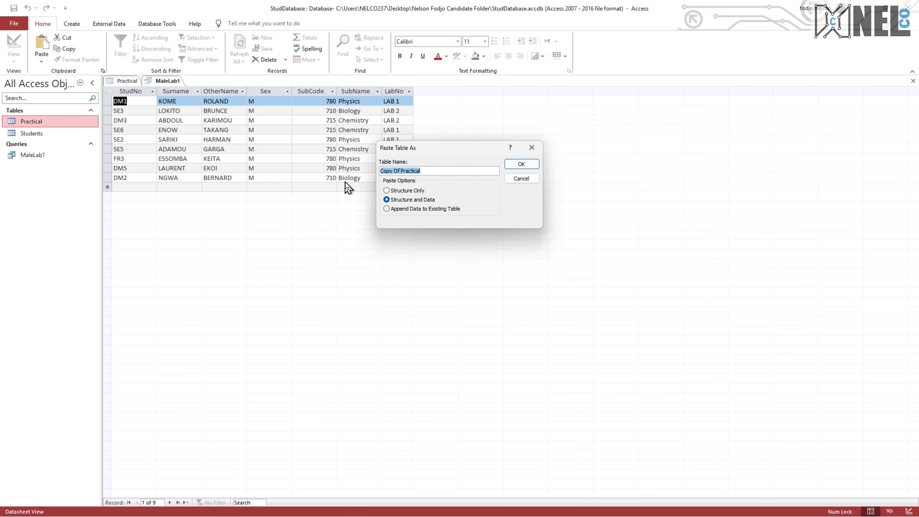
{"action": "type", "text": "Subjects"}
{"action": "left_click", "coordinate": [521, 164]}
{"action": "right_click", "coordinate": [28, 218]}
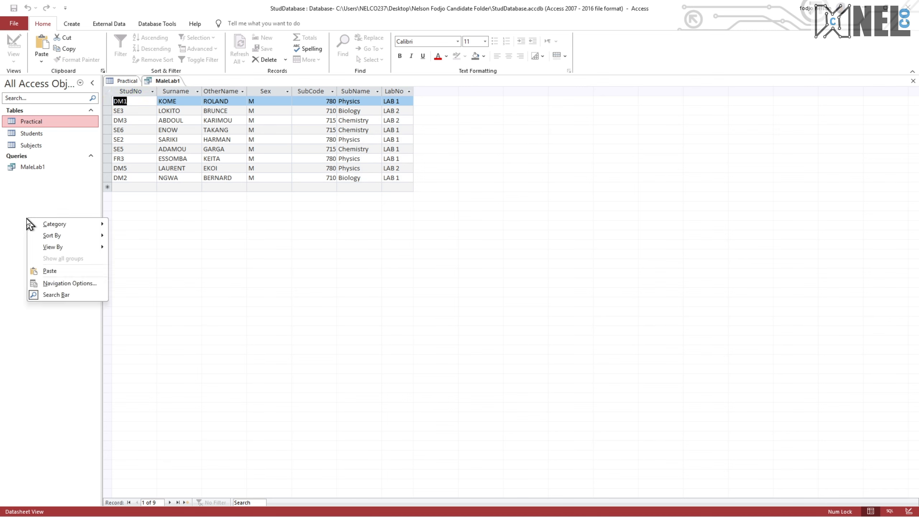
{"action": "left_click", "coordinate": [55, 270]}
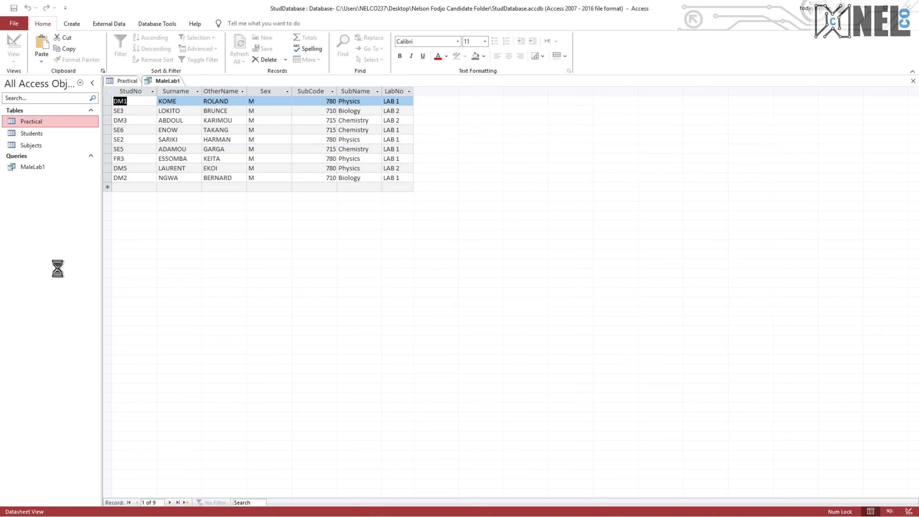
{"action": "type", "text": "LabWork"}
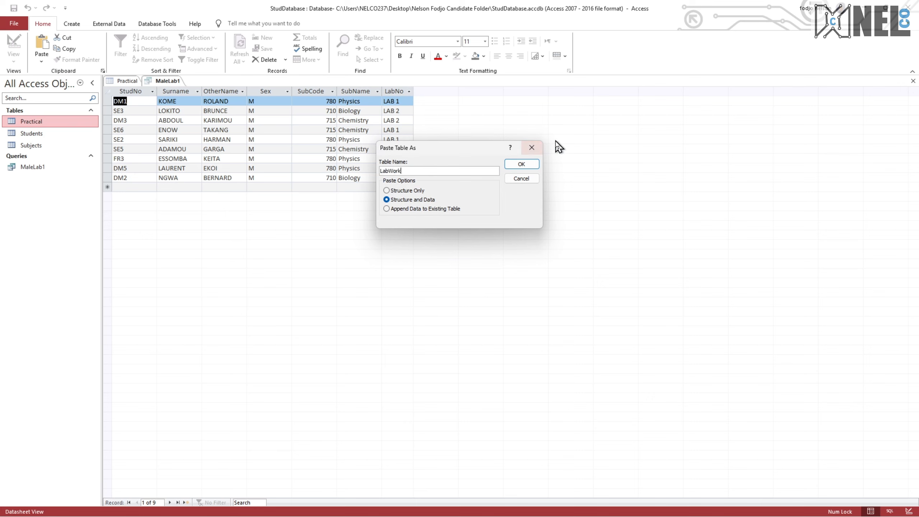
{"action": "left_click", "coordinate": [521, 166]}
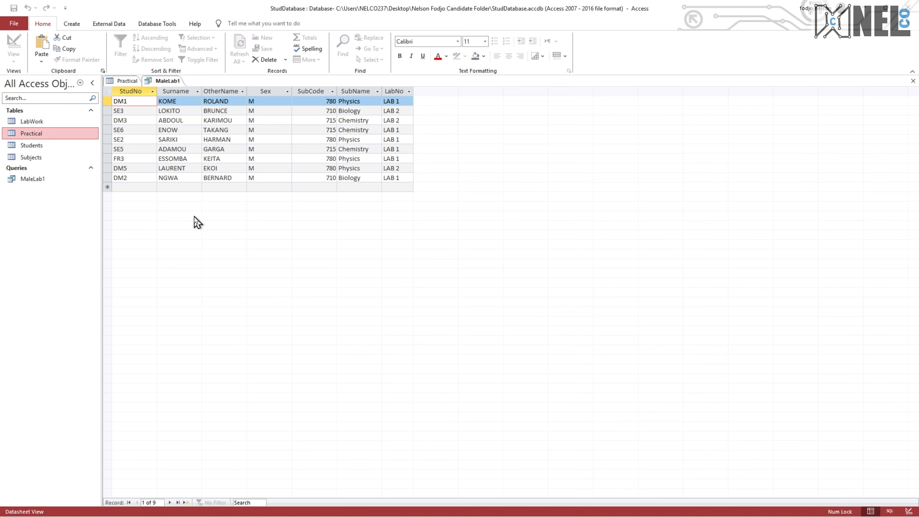
- Open the Students table and delete its SubCode field along with the field's indexes
{"action": "key", "text": "ctrl+super+Right"}
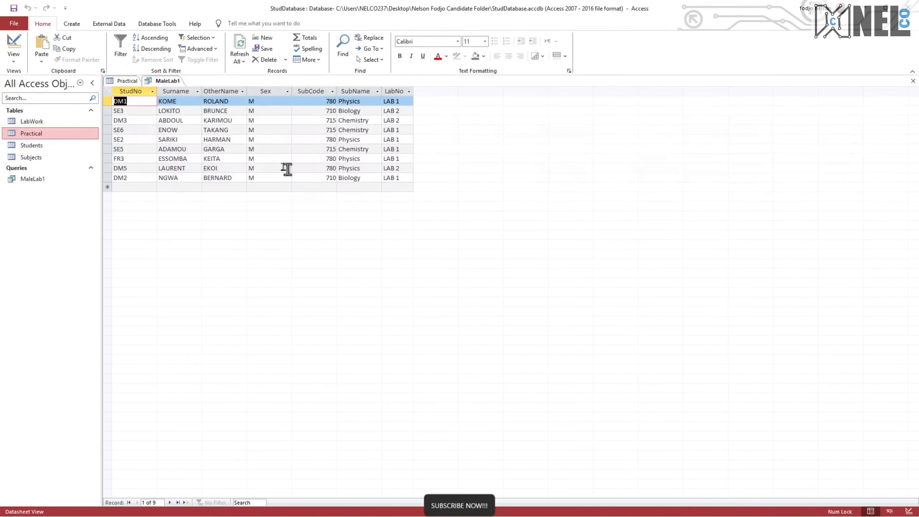
{"action": "double_click", "coordinate": [40, 146]}
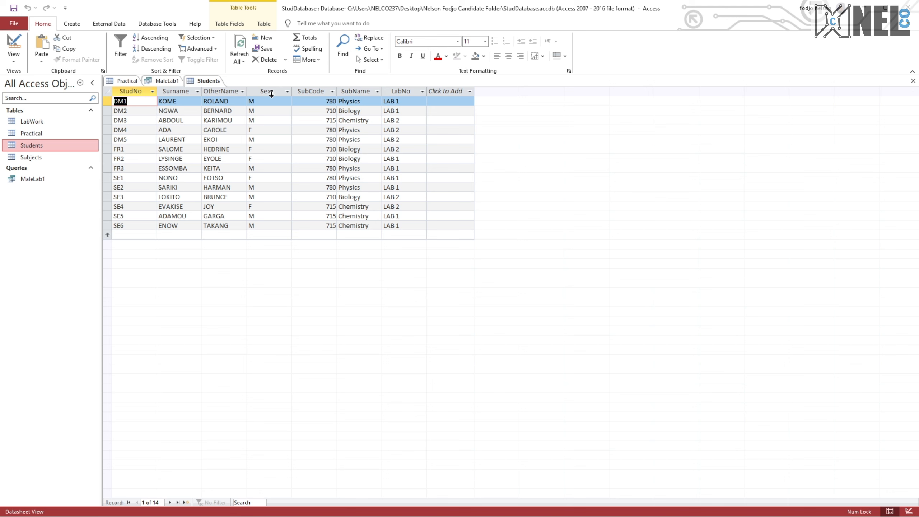
{"action": "right_click", "coordinate": [309, 91]}
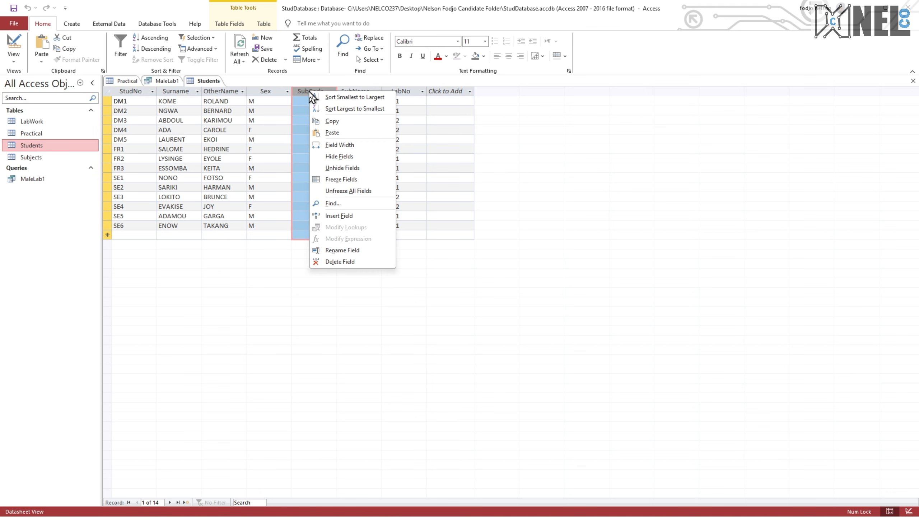
{"action": "left_click", "coordinate": [341, 261]}
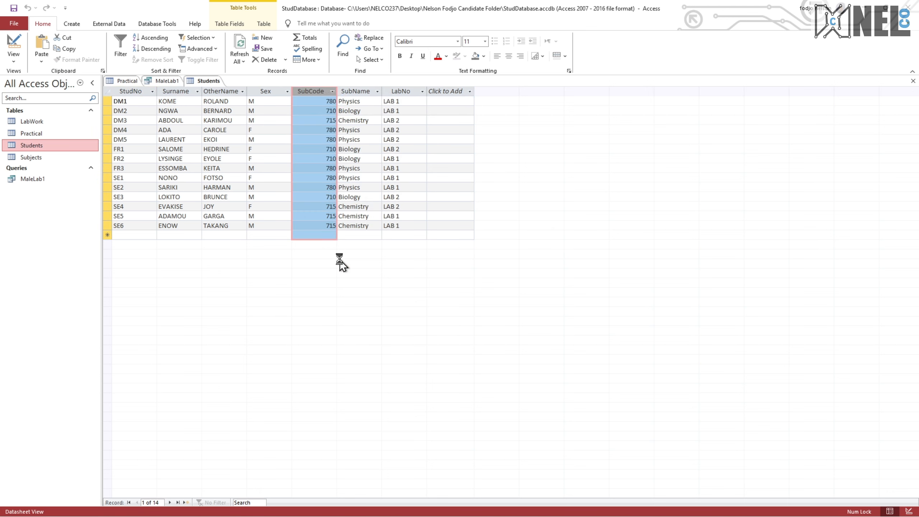
{"action": "key", "text": "Return"}
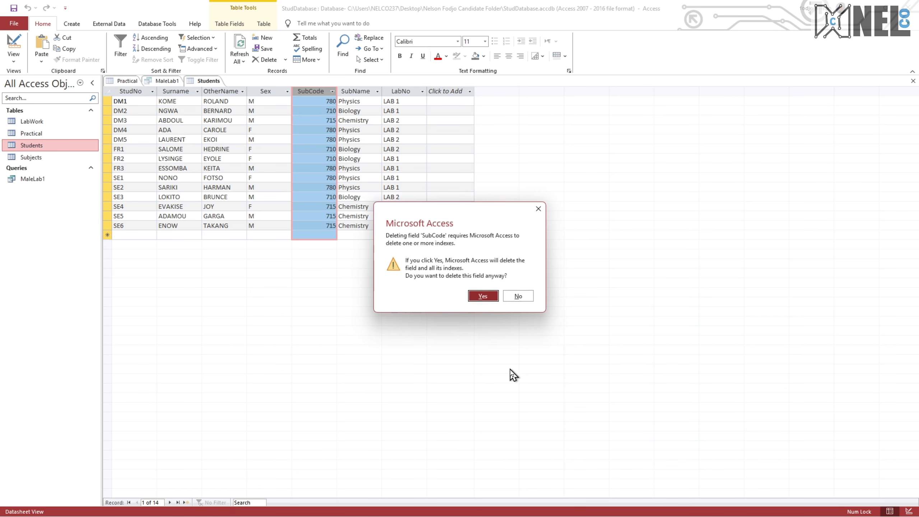
{"action": "key", "text": "Return"}
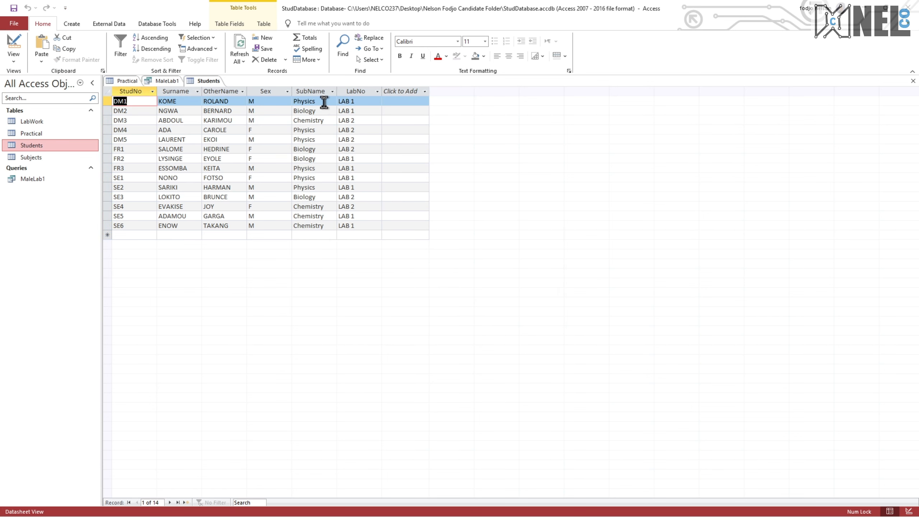
- Delete the SubName and LabNo fields from the Students table
{"action": "right_click", "coordinate": [312, 90]}
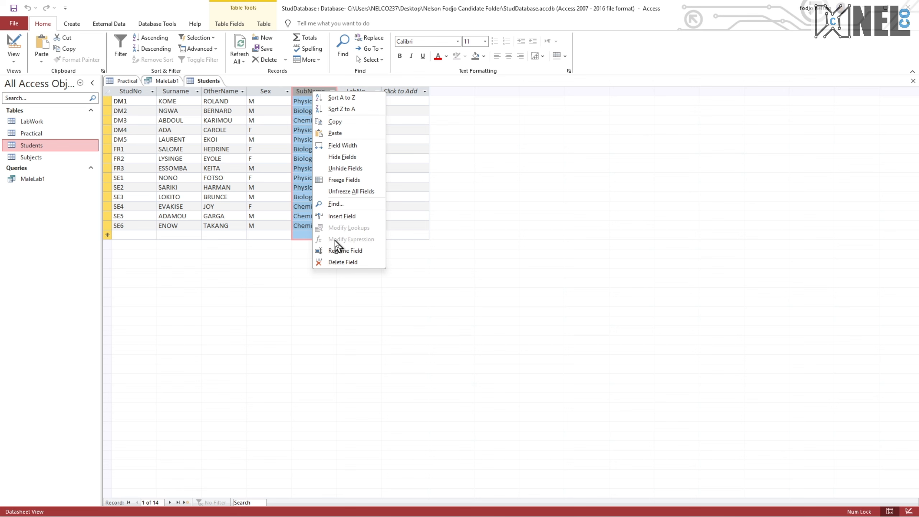
{"action": "left_click", "coordinate": [330, 262]}
{"action": "key", "text": "Return"}
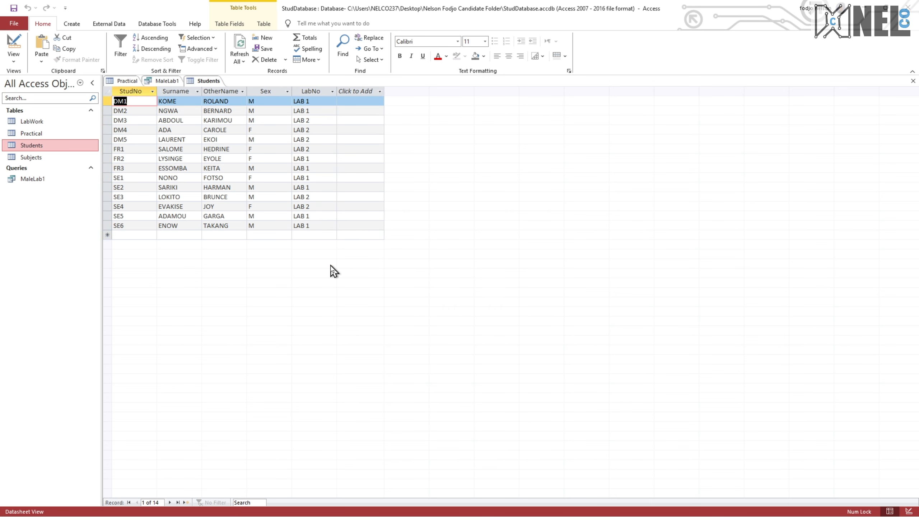
{"action": "right_click", "coordinate": [303, 91]}
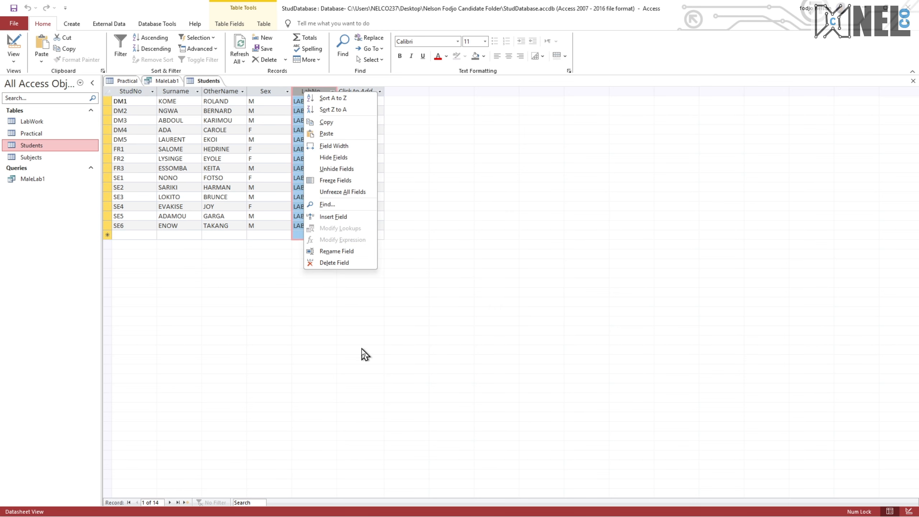
{"action": "left_click", "coordinate": [330, 263]}
{"action": "key", "text": "Return"}
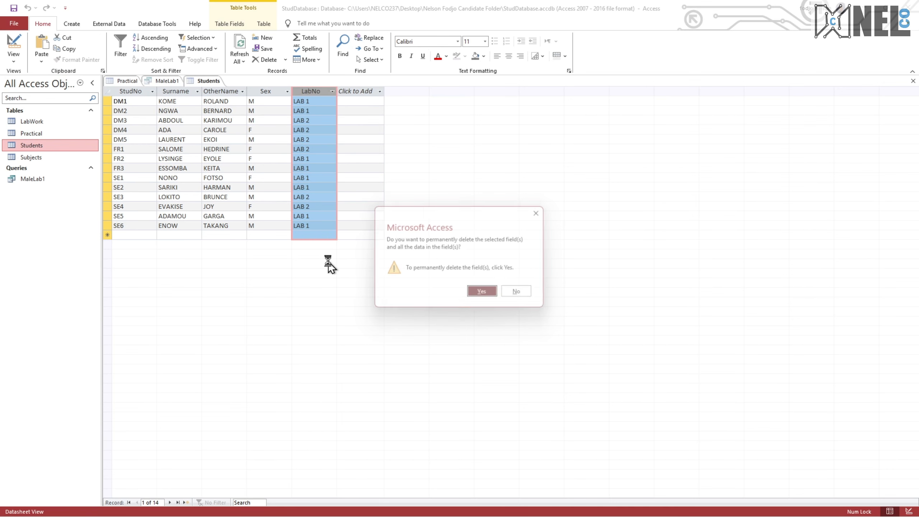
- Check in the Students table's design which field is the primary key, and return to its records
{"action": "left_click", "coordinate": [133, 91]}
{"action": "left_click", "coordinate": [16, 46]}
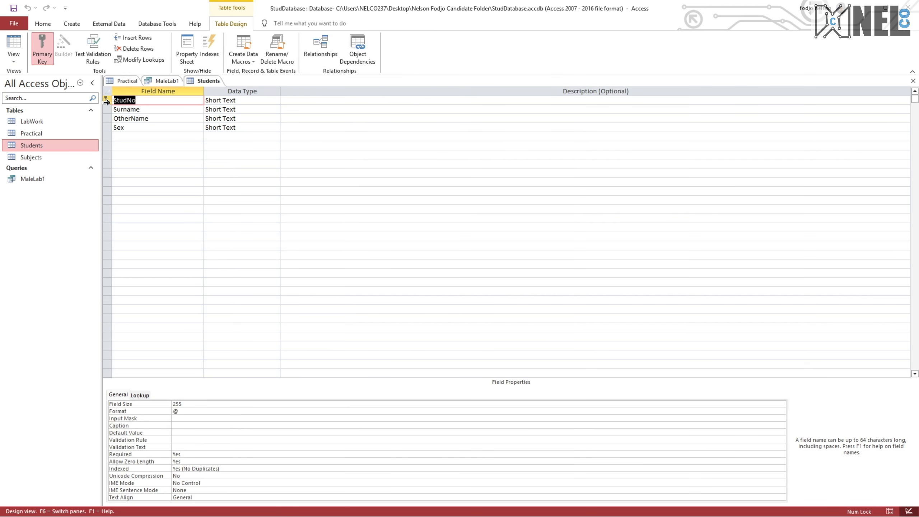
{"action": "left_click", "coordinate": [13, 46]}
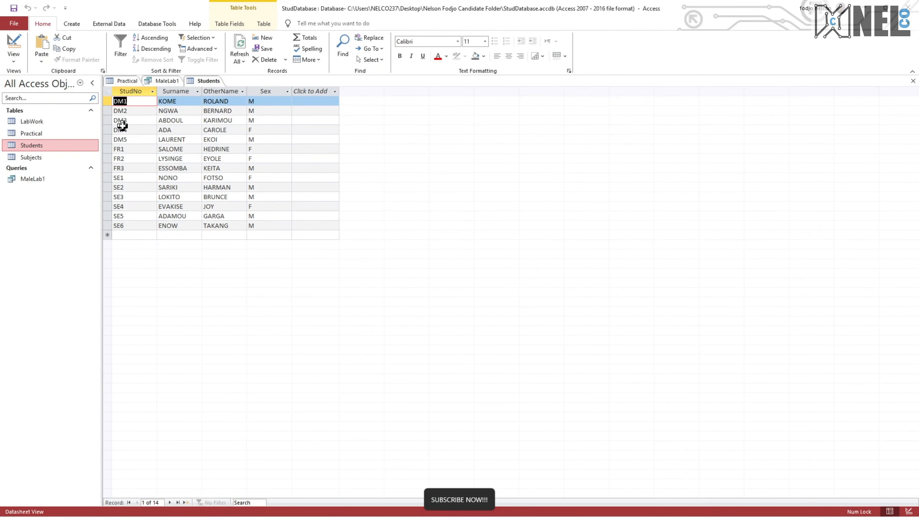
- Open the Subjects table and delete its LabNo, Sex, Surname and OtherName fields
{"action": "double_click", "coordinate": [46, 158]}
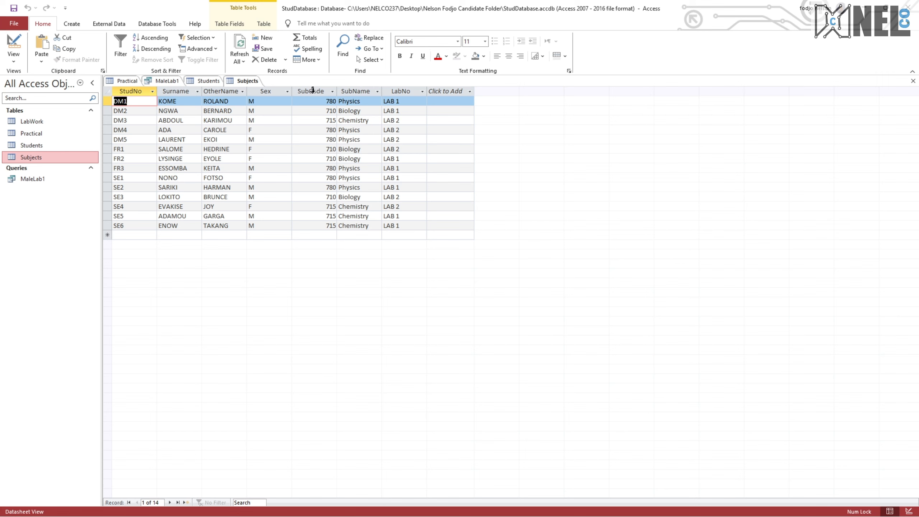
{"action": "right_click", "coordinate": [418, 95]}
{"action": "left_click", "coordinate": [455, 267]}
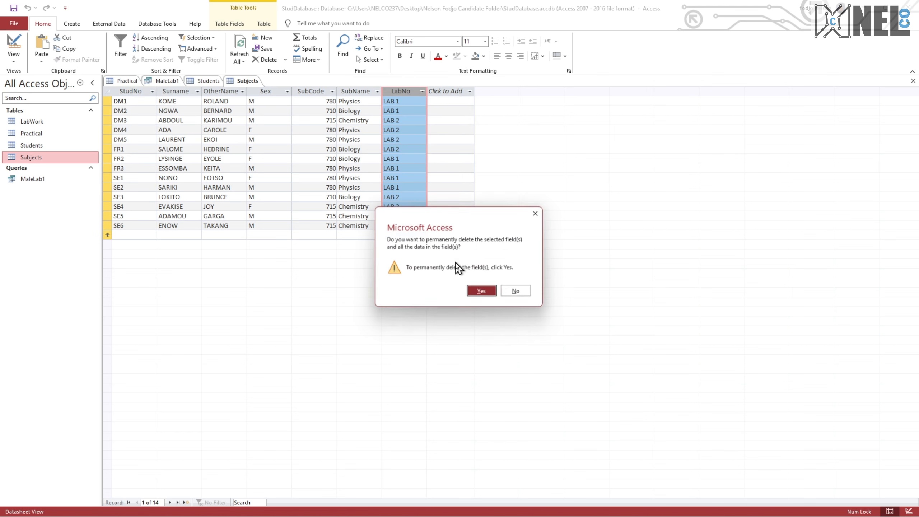
{"action": "key", "text": "Return"}
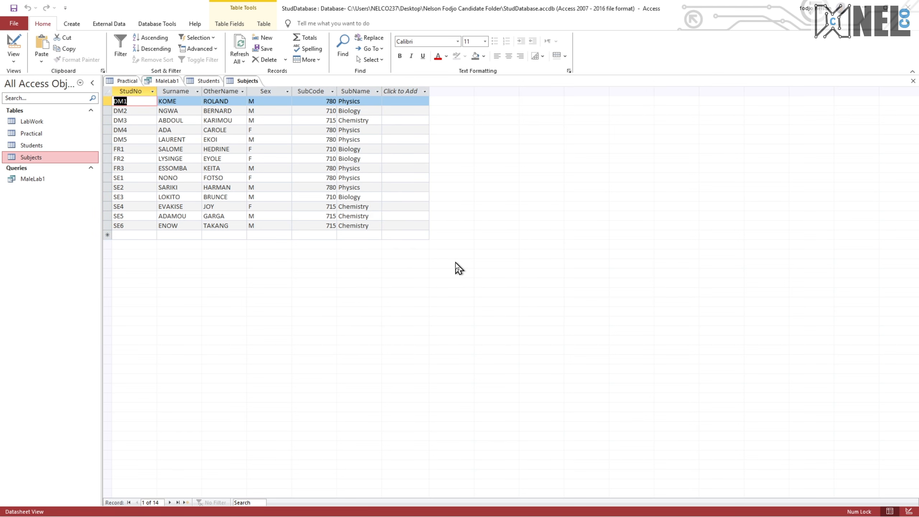
{"action": "right_click", "coordinate": [265, 93]}
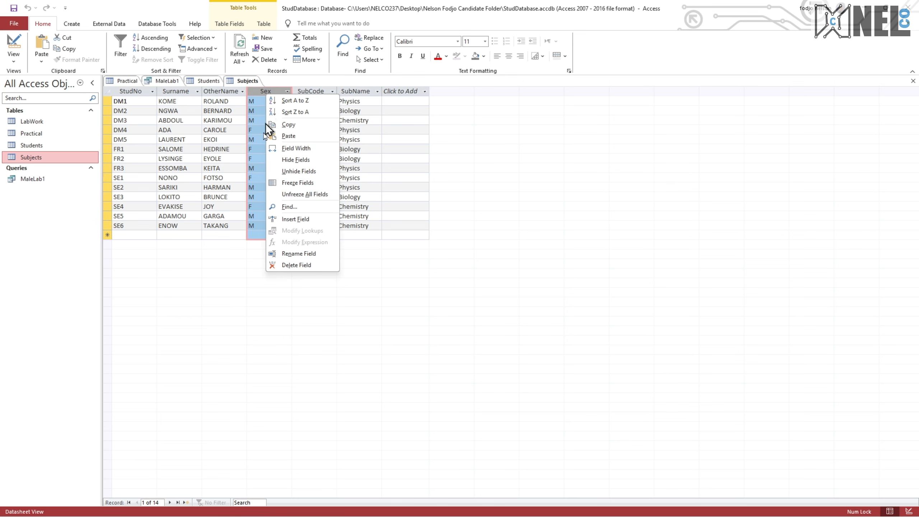
{"action": "left_click", "coordinate": [275, 265]}
{"action": "key", "text": "Return"}
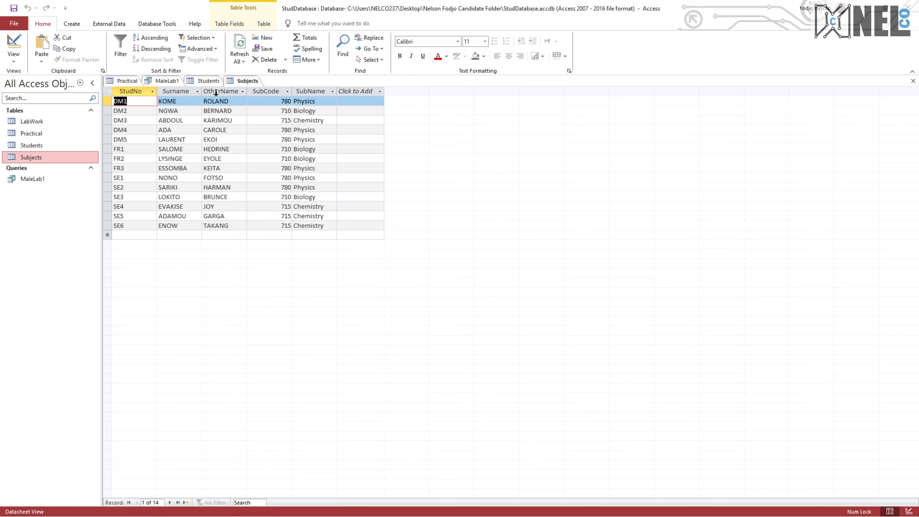
{"action": "left_click_drag", "start_coordinate": [216, 92], "coordinate": [184, 92]}
{"action": "right_click", "coordinate": [183, 91]}
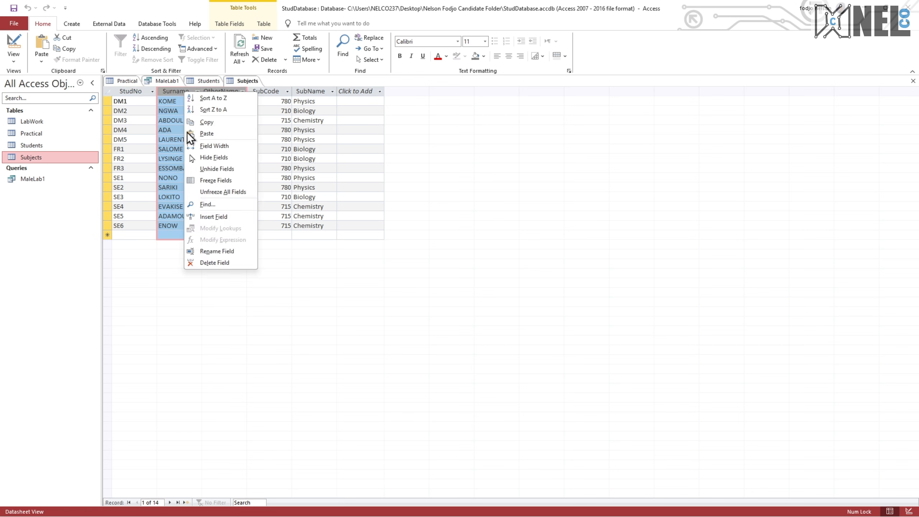
{"action": "left_click", "coordinate": [214, 262]}
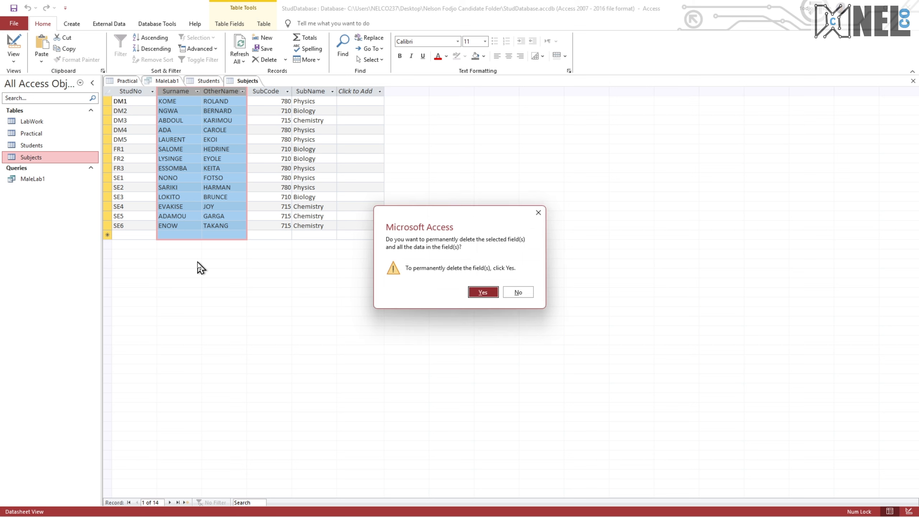
{"action": "key", "text": "Return"}
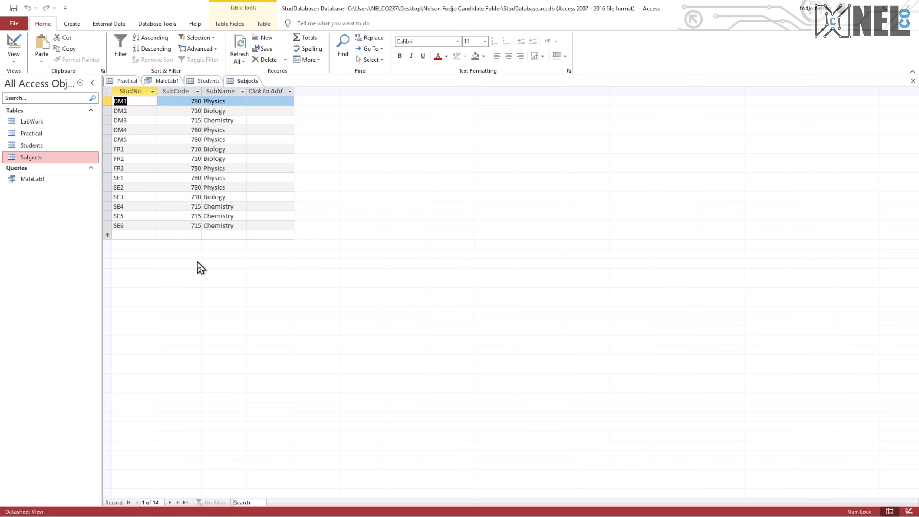
- Try to delete the StudNo field from the Subjects table directly in its datasheet
{"action": "right_click", "coordinate": [125, 92]}
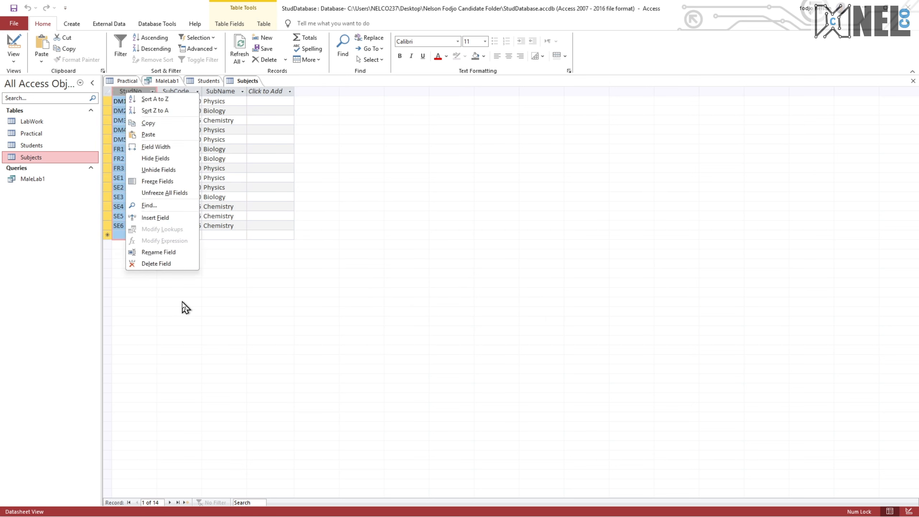
{"action": "left_click", "coordinate": [178, 264]}
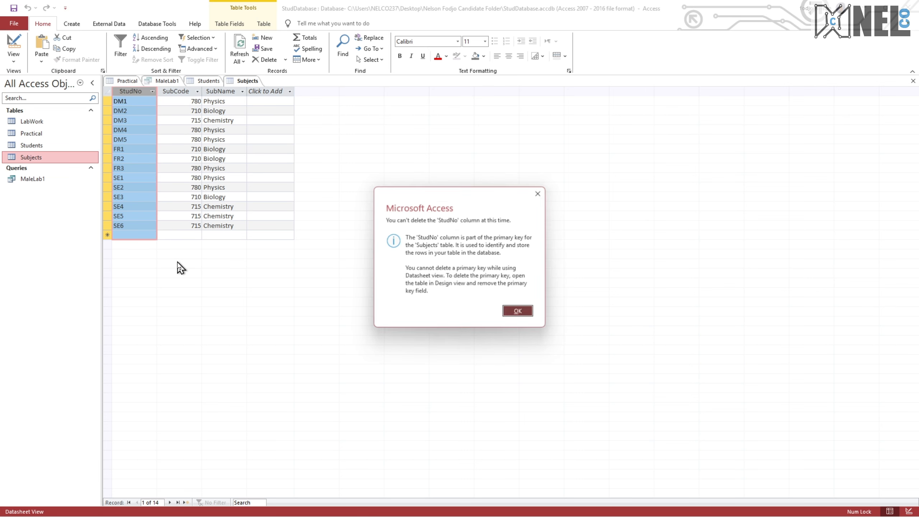
{"action": "key", "text": "Return"}
- Remove the primary key from StudNo in the Subjects design, save the table and delete the StudNo field
{"action": "left_click", "coordinate": [13, 45]}
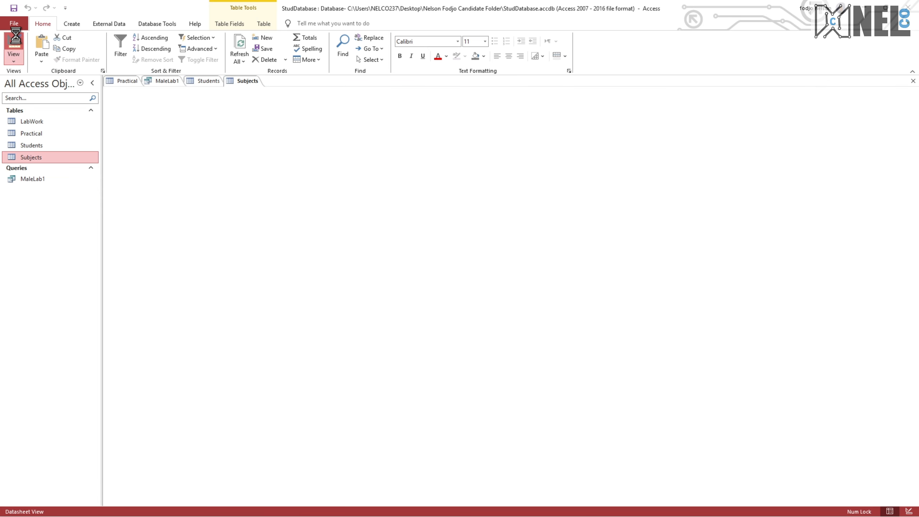
{"action": "left_click", "coordinate": [42, 49]}
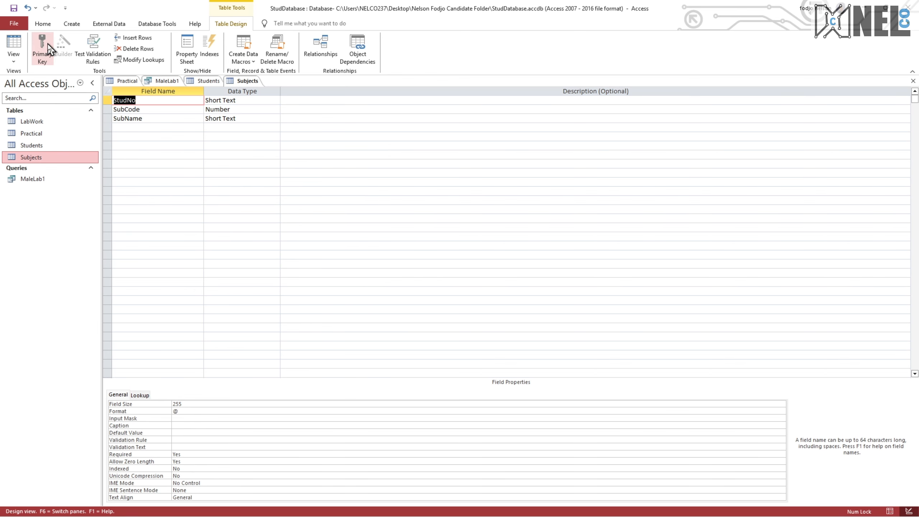
{"action": "left_click", "coordinate": [18, 46]}
{"action": "key", "text": "Return"}
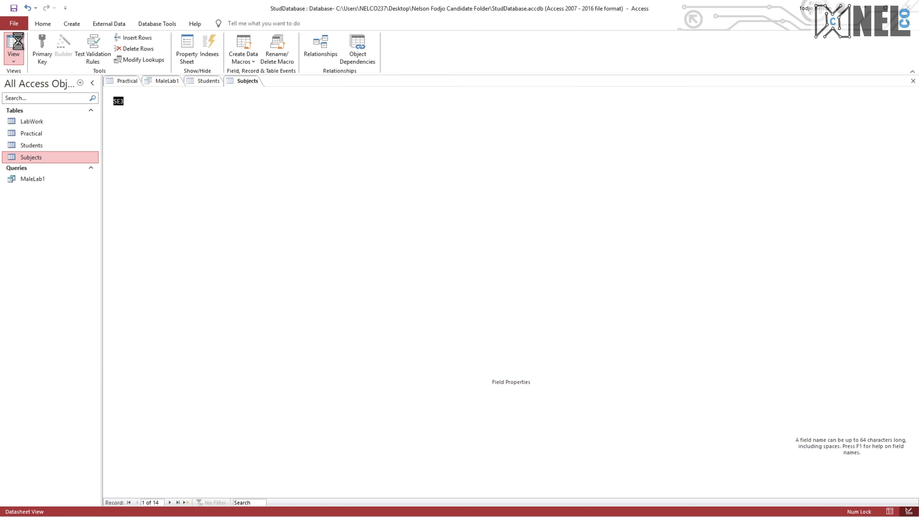
{"action": "left_click", "coordinate": [121, 90]}
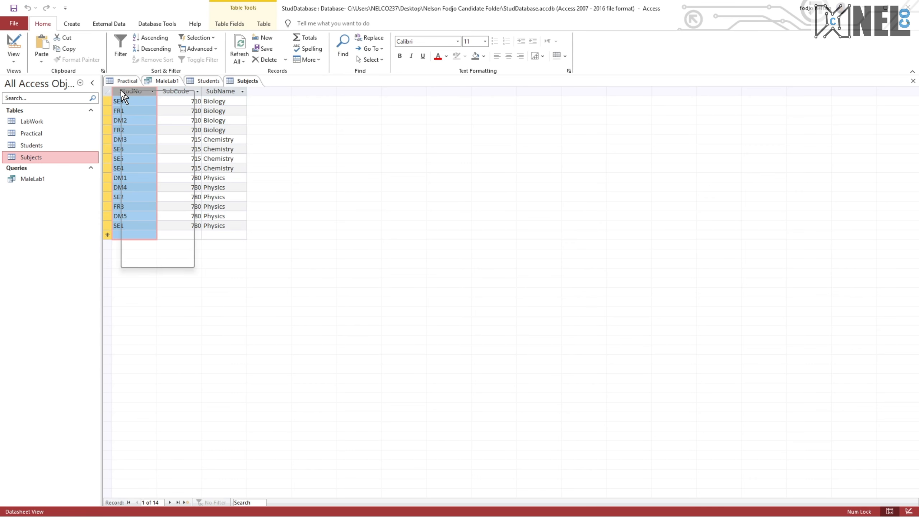
{"action": "right_click", "coordinate": [120, 90]}
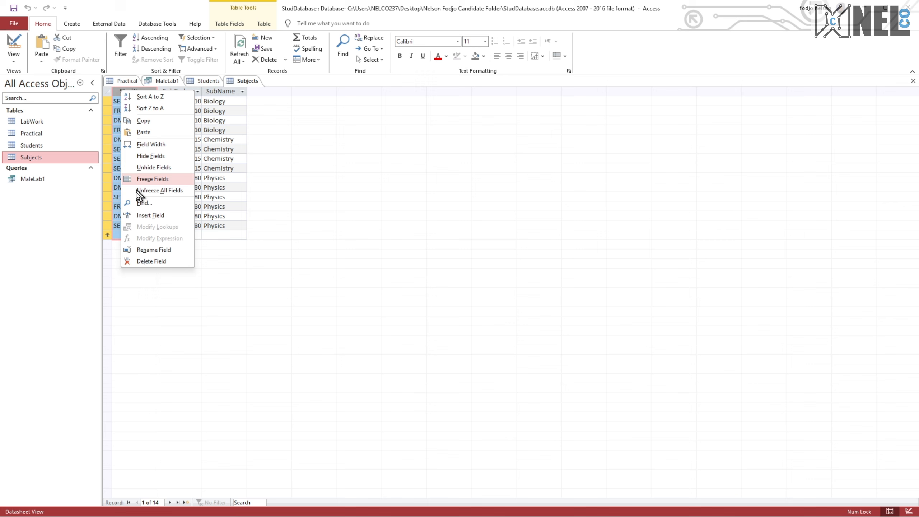
{"action": "left_click", "coordinate": [152, 261]}
{"action": "key", "text": "Return"}
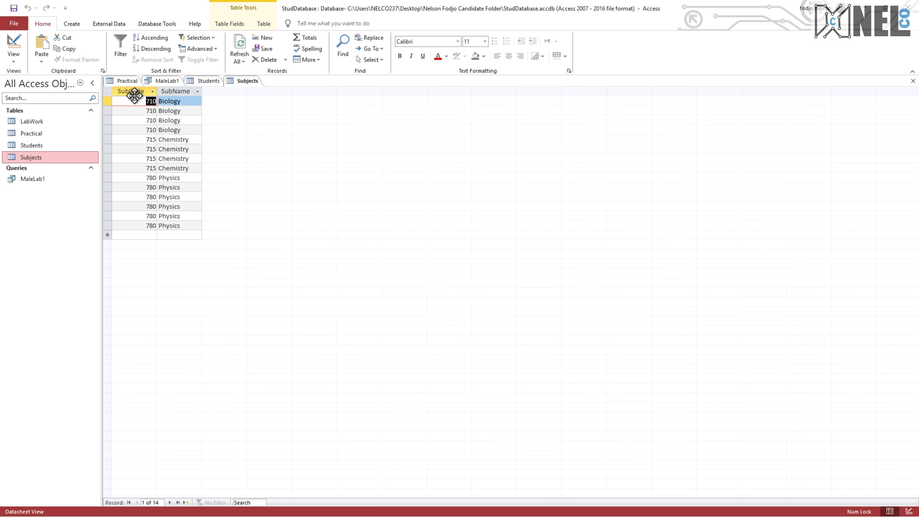
- Try to make SubCode the primary key of the Subjects table and save the design
{"action": "left_click", "coordinate": [18, 41]}
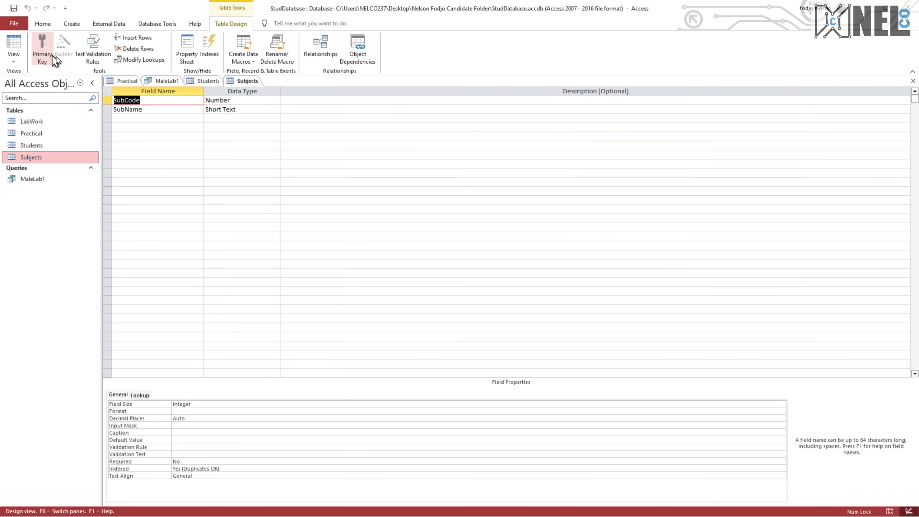
{"action": "left_click", "coordinate": [105, 99]}
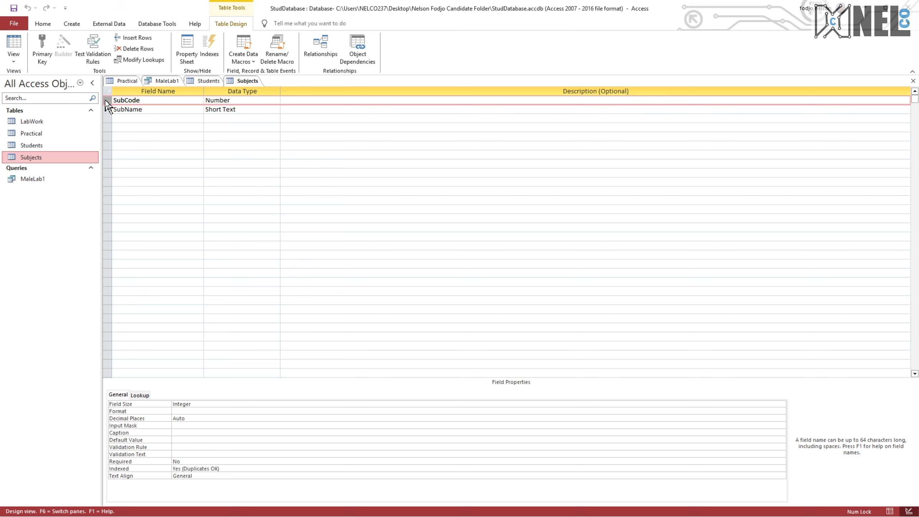
{"action": "left_click", "coordinate": [45, 49]}
{"action": "left_click", "coordinate": [22, 49]}
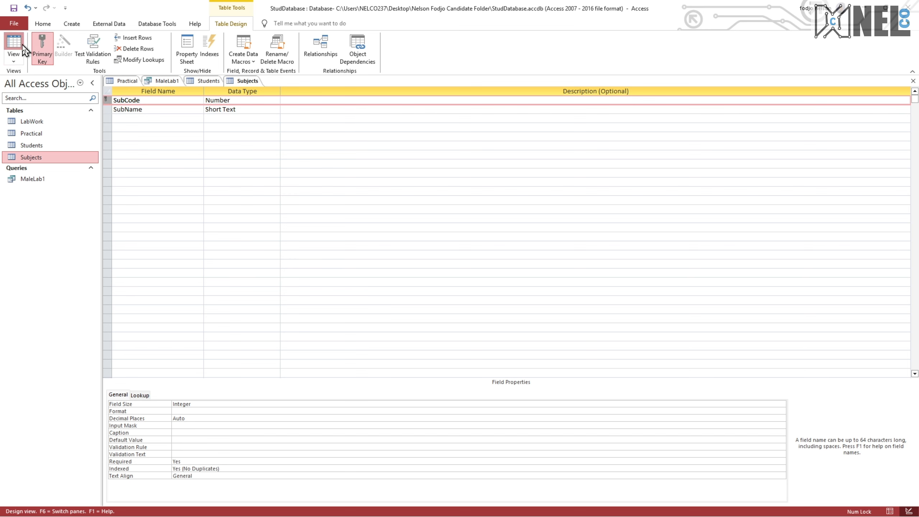
{"action": "key", "text": "Return"}
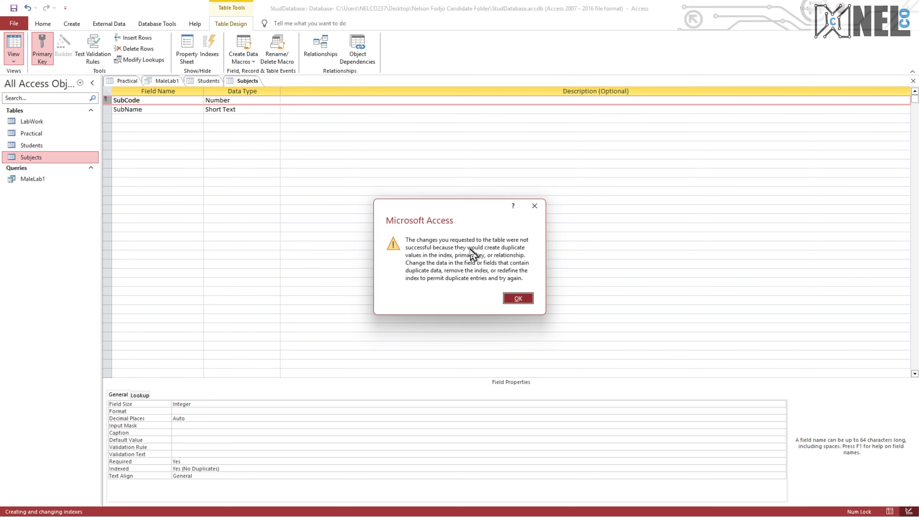
{"action": "left_click", "coordinate": [519, 303]}
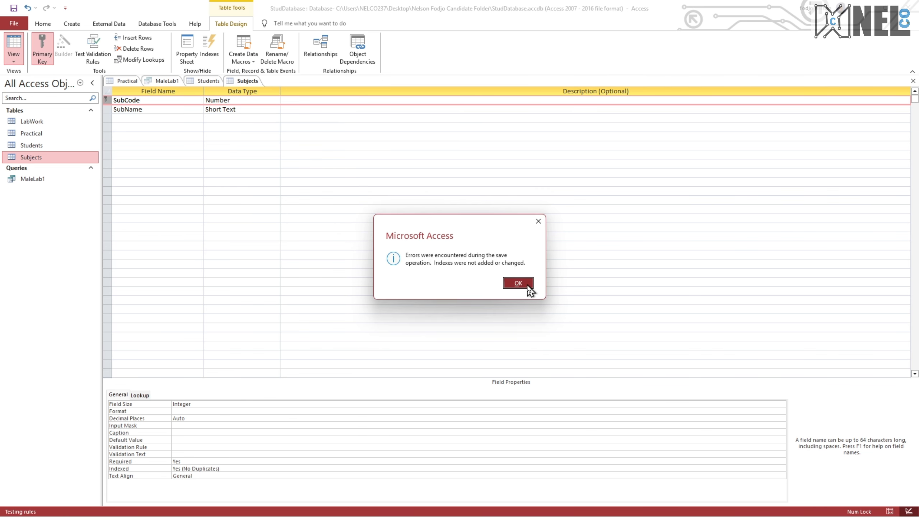
{"action": "left_click", "coordinate": [527, 286]}
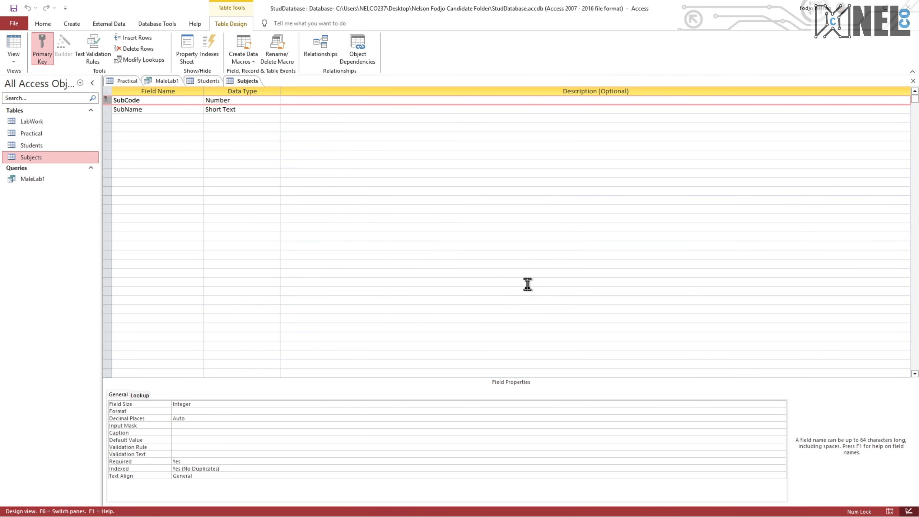
- Remove the primary key from SubCode, save the Subjects table and return to its records
{"action": "left_click", "coordinate": [44, 58]}
{"action": "left_click", "coordinate": [11, 51]}
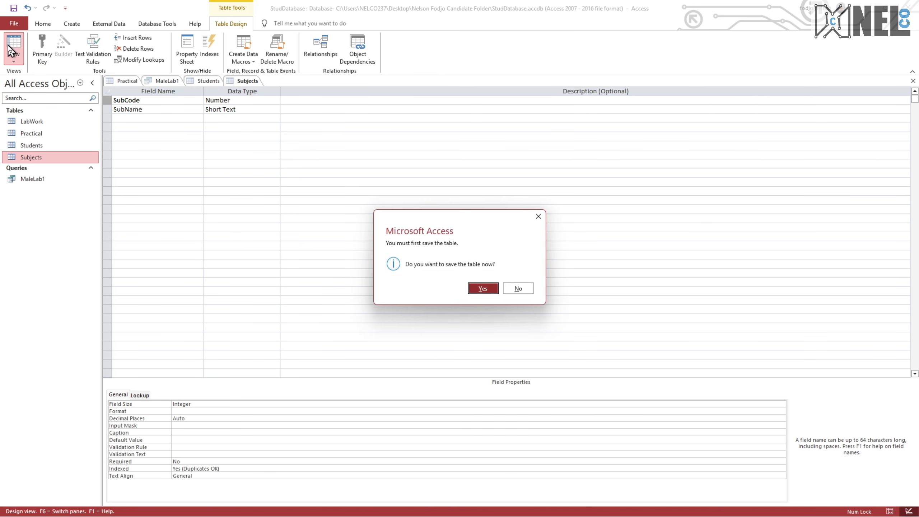
{"action": "key", "text": "Return"}
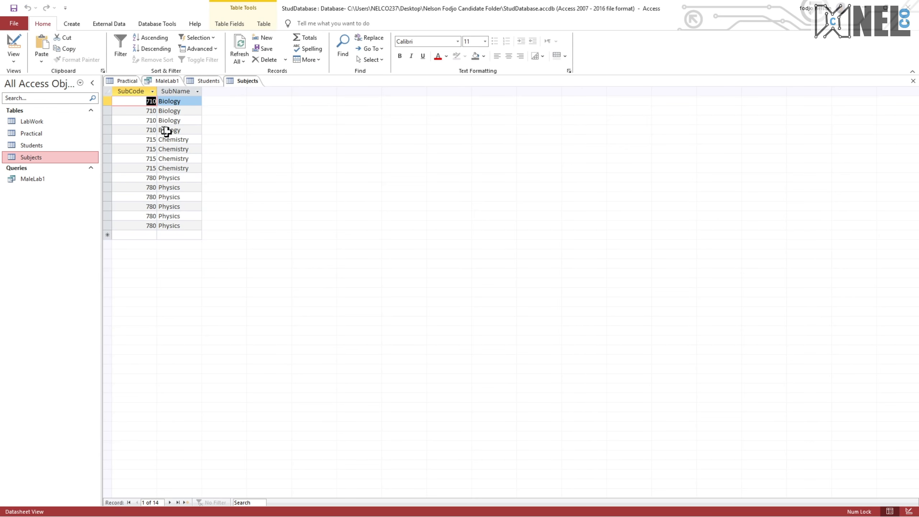
- Delete the last of the duplicate Biology records from the Subjects table
{"action": "left_click_drag", "start_coordinate": [107, 109], "coordinate": [106, 128]}
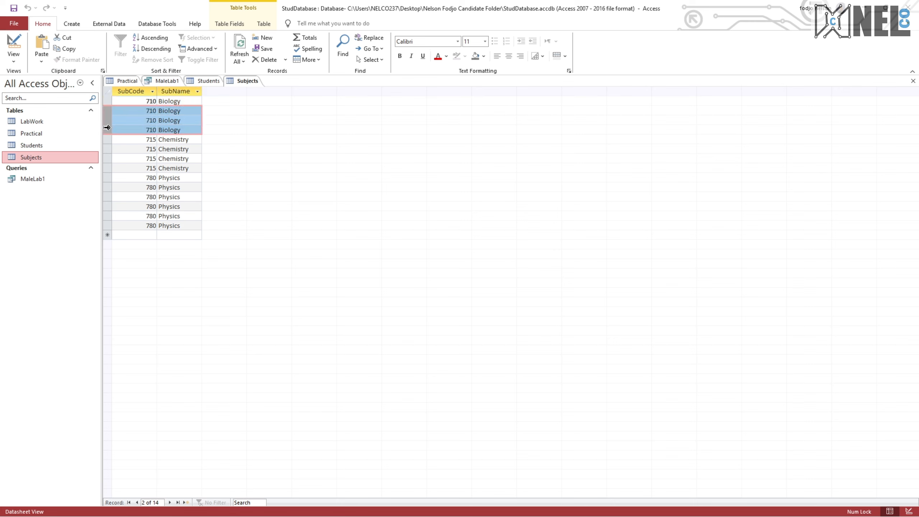
{"action": "left_click", "coordinate": [107, 127]}
{"action": "right_click", "coordinate": [107, 127]}
{"action": "left_click", "coordinate": [128, 146]}
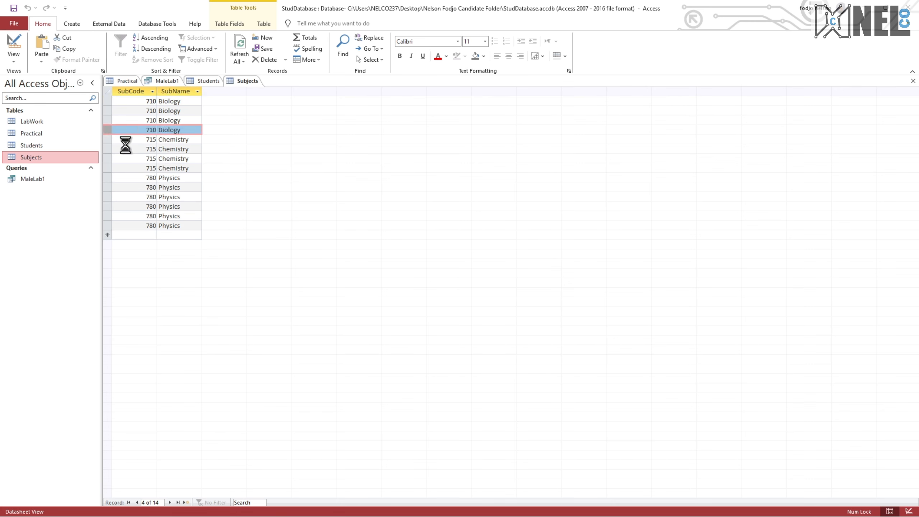
{"action": "key", "text": "Return"}
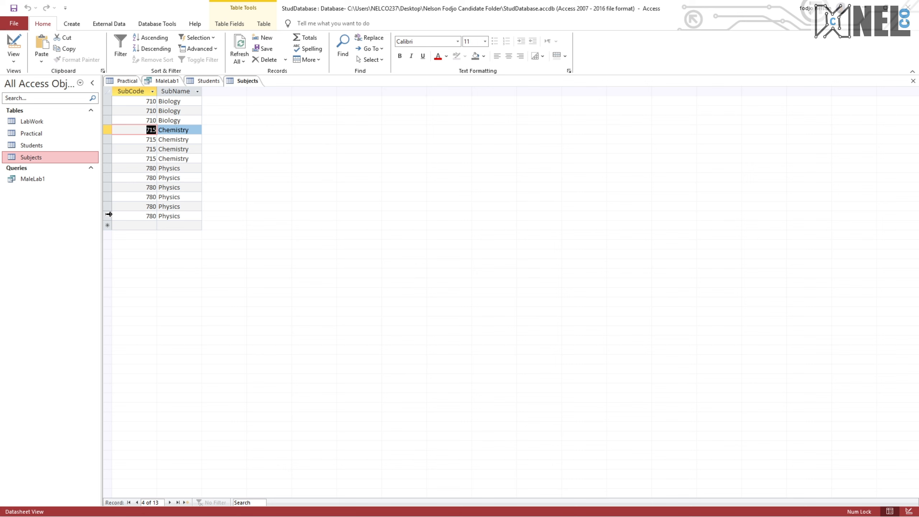
- Delete the repeated Physics records from the end of the Subjects table, keeping only one with SubCode 780
{"action": "right_click", "coordinate": [109, 214]}
{"action": "left_click", "coordinate": [142, 232]}
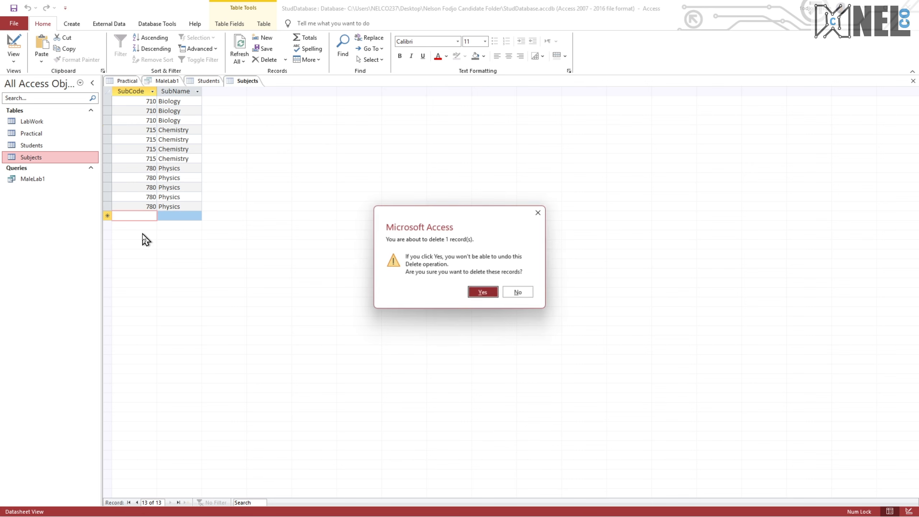
{"action": "key", "text": "Return"}
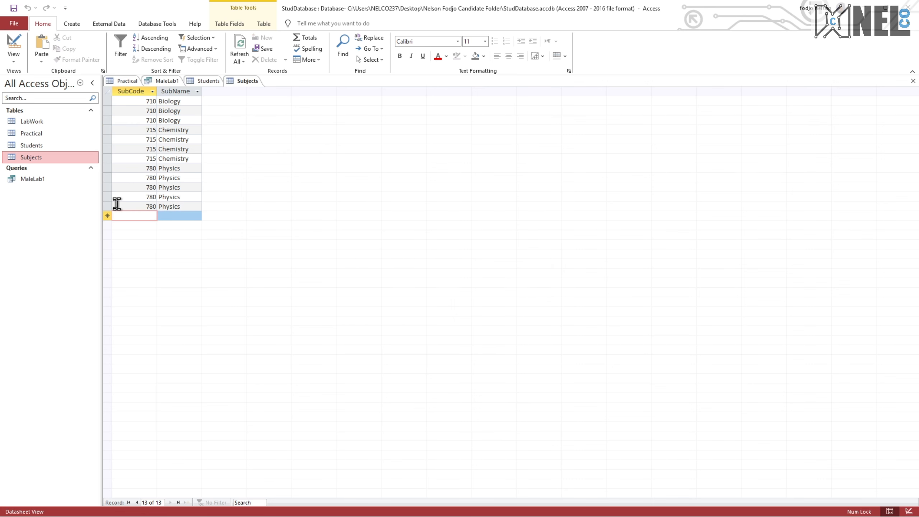
{"action": "right_click", "coordinate": [108, 204]}
{"action": "left_click", "coordinate": [133, 221]}
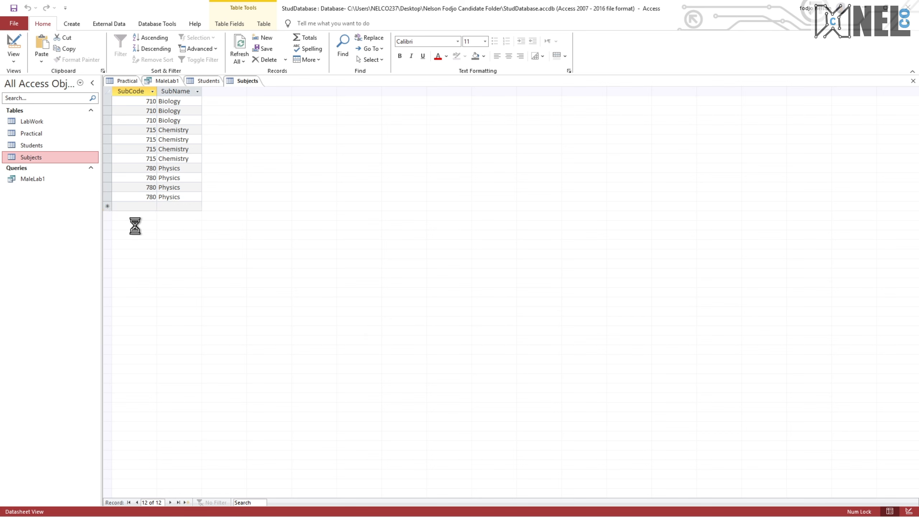
{"action": "key", "text": "Return"}
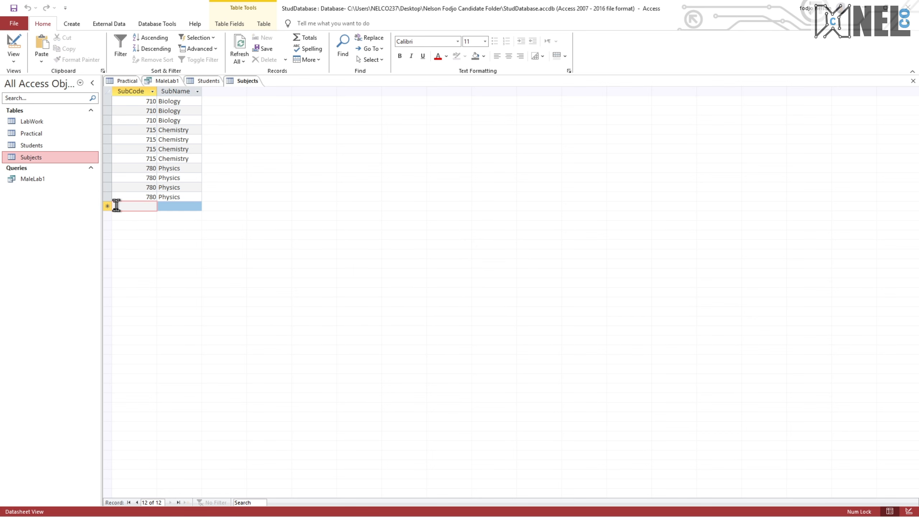
{"action": "right_click", "coordinate": [106, 197]}
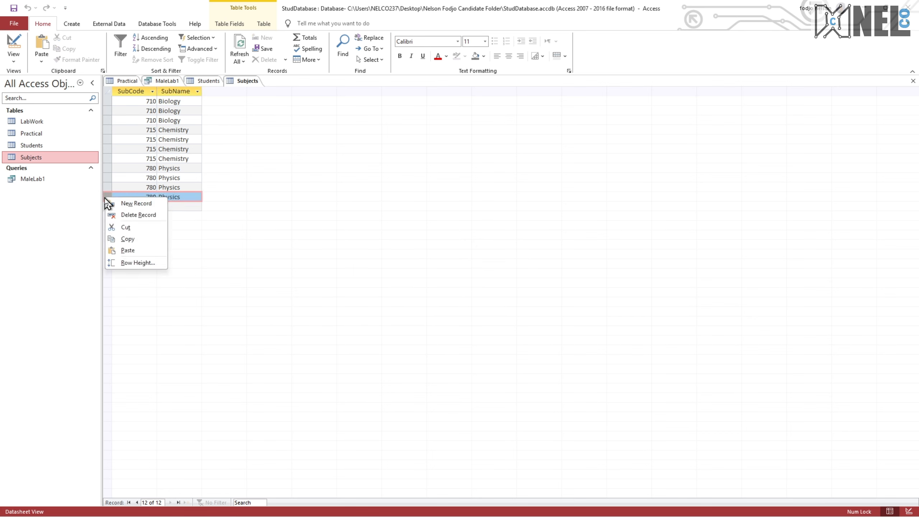
{"action": "left_click", "coordinate": [139, 215]}
{"action": "key", "text": "Return"}
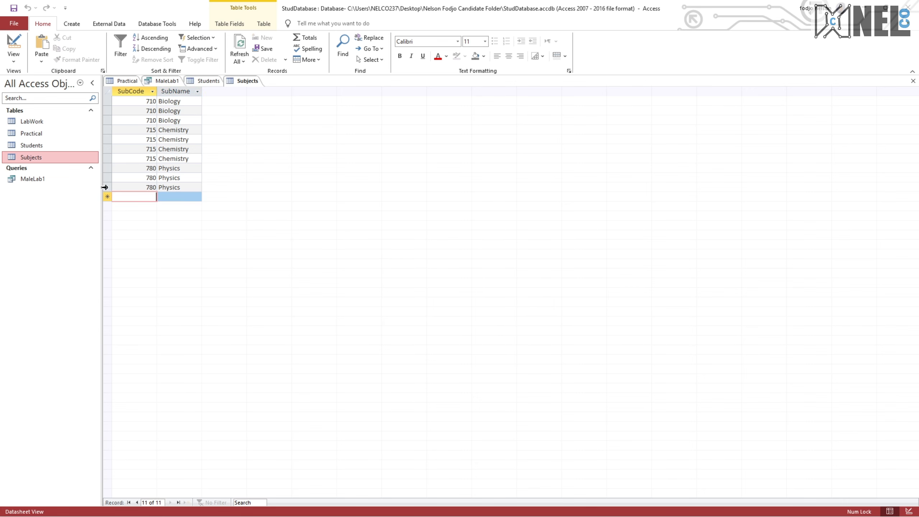
{"action": "right_click", "coordinate": [104, 187]}
{"action": "left_click", "coordinate": [146, 214]}
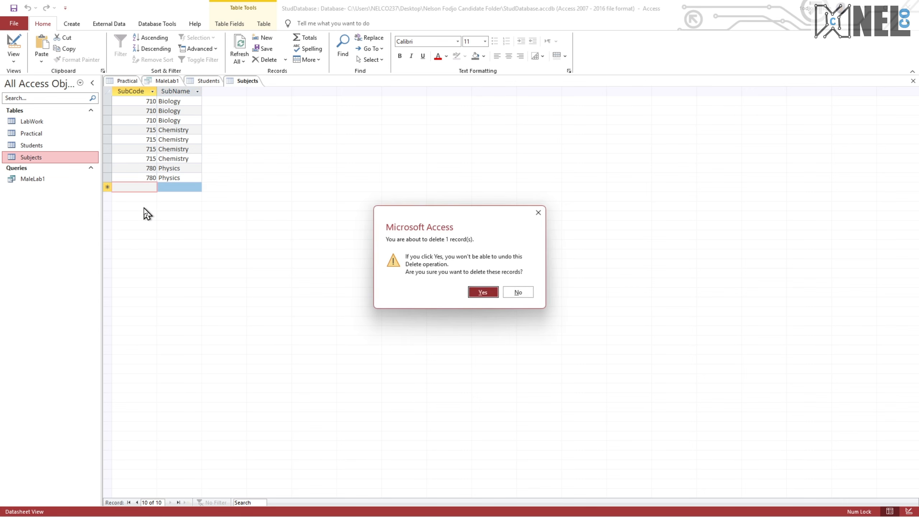
{"action": "key", "text": "Return"}
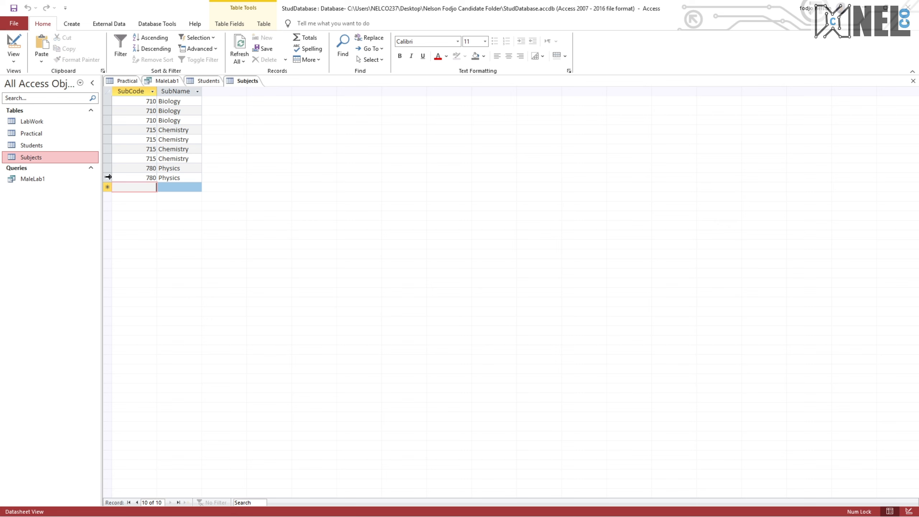
{"action": "right_click", "coordinate": [107, 176]}
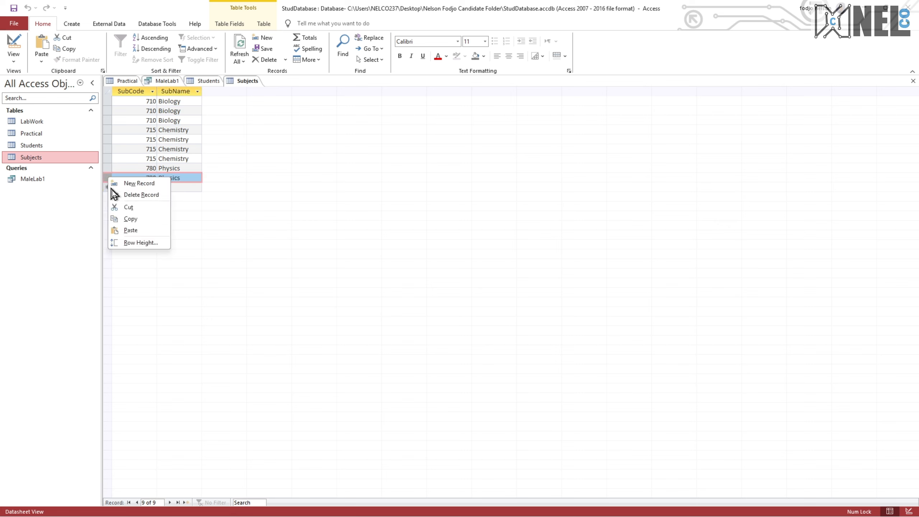
{"action": "left_click", "coordinate": [132, 196]}
{"action": "key", "text": "Return"}
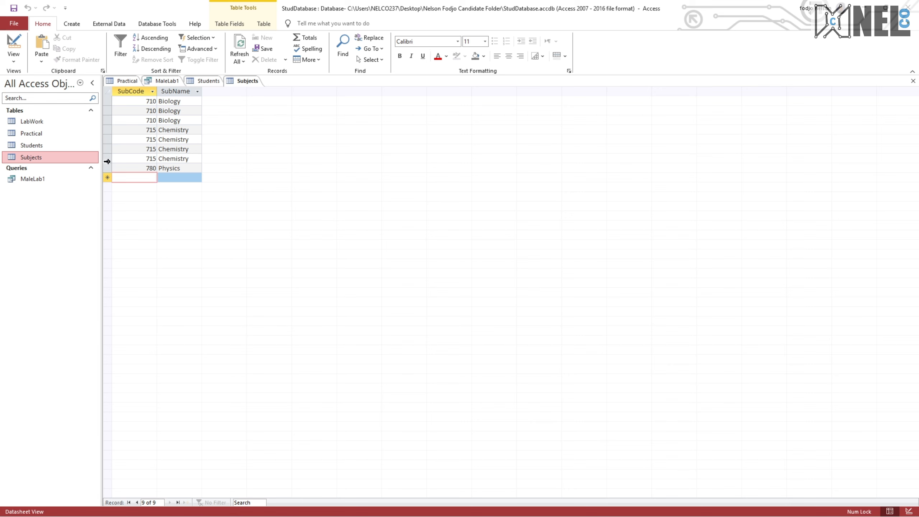
- Delete the repeated Chemistry records from the Subjects table, keeping only one with SubCode 715
{"action": "left_click", "coordinate": [107, 158]}
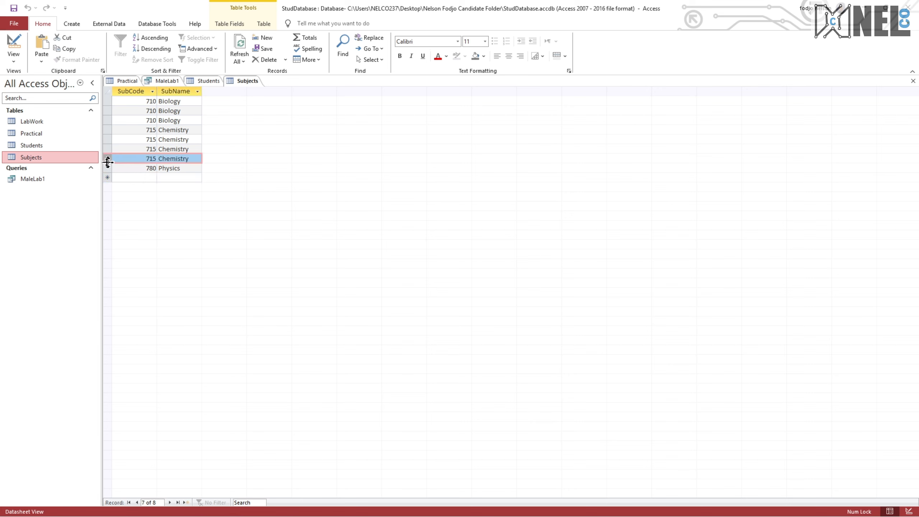
{"action": "right_click", "coordinate": [104, 158]}
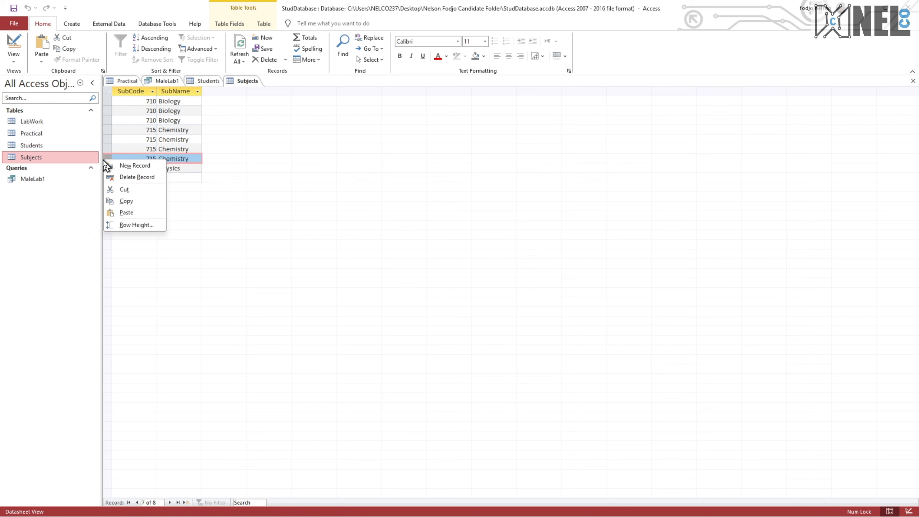
{"action": "left_click", "coordinate": [124, 181]}
{"action": "key", "text": "Return"}
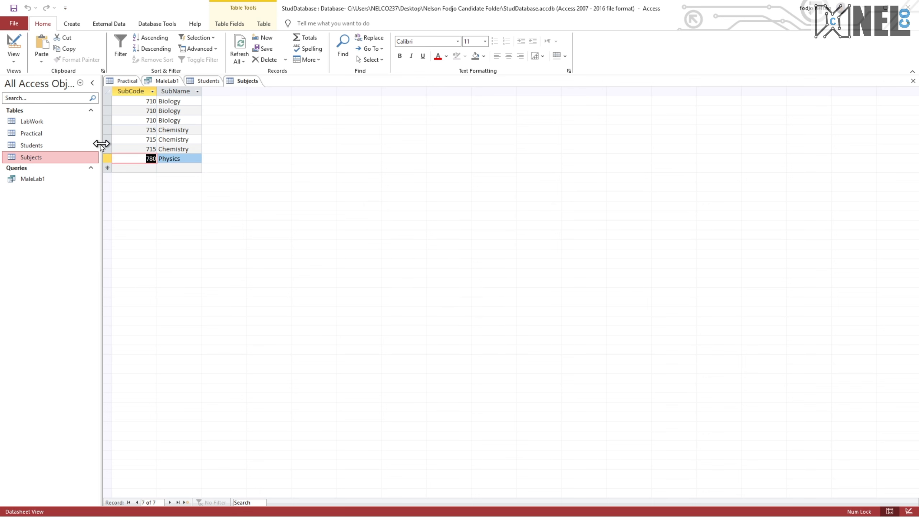
{"action": "right_click", "coordinate": [109, 147]}
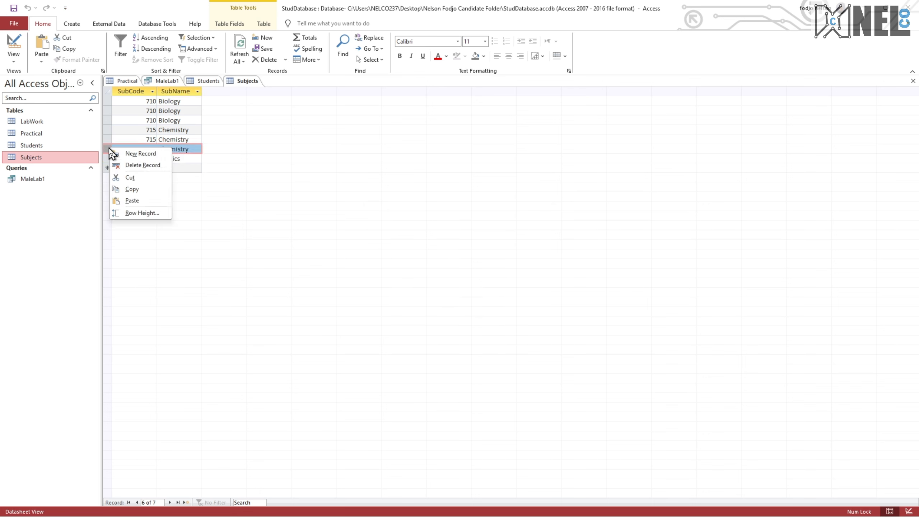
{"action": "left_click", "coordinate": [125, 167]}
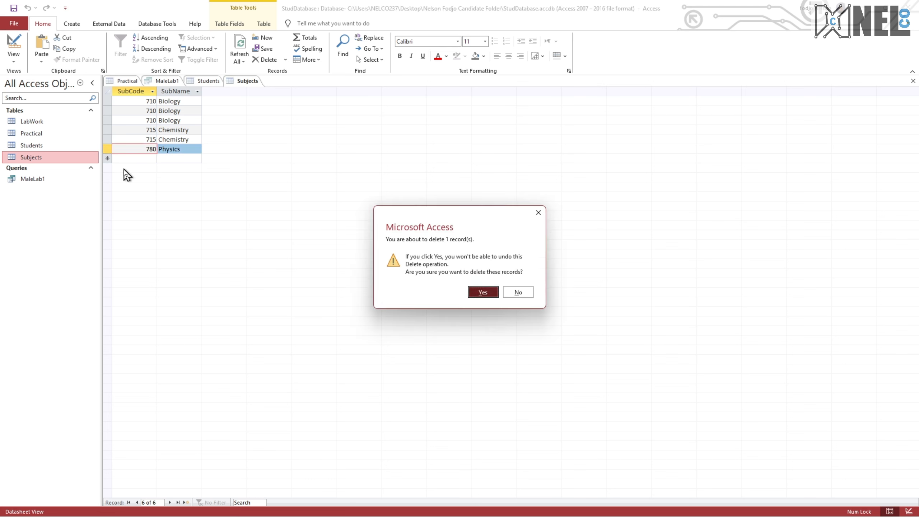
{"action": "key", "text": "Return"}
{"action": "left_click", "coordinate": [106, 129]}
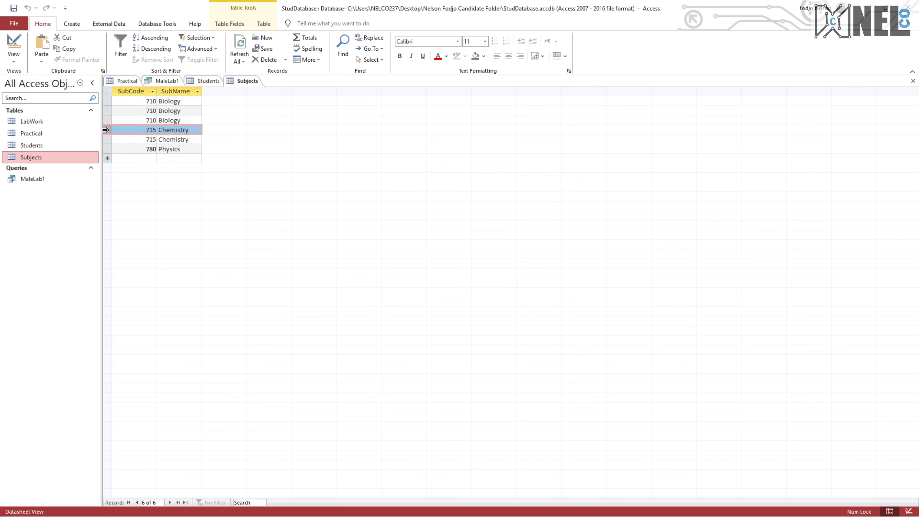
{"action": "right_click", "coordinate": [105, 130]}
{"action": "left_click", "coordinate": [124, 149]}
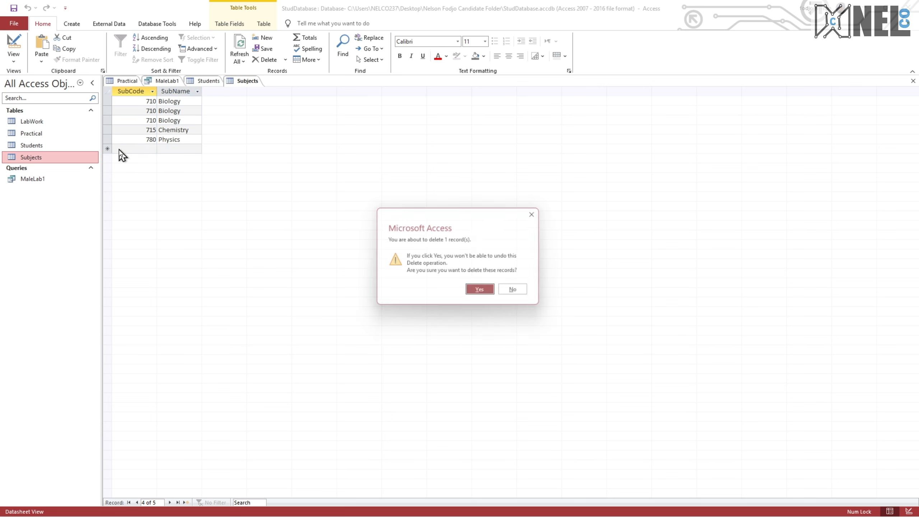
{"action": "key", "text": "Return"}
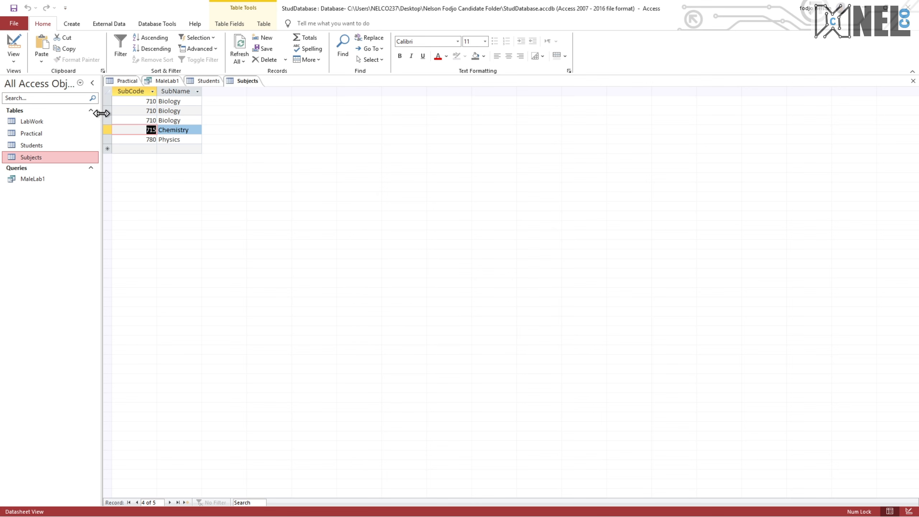
- Delete the remaining repeated Biology records from the Subjects table, keeping only one with SubCode 710
{"action": "right_click", "coordinate": [107, 120]}
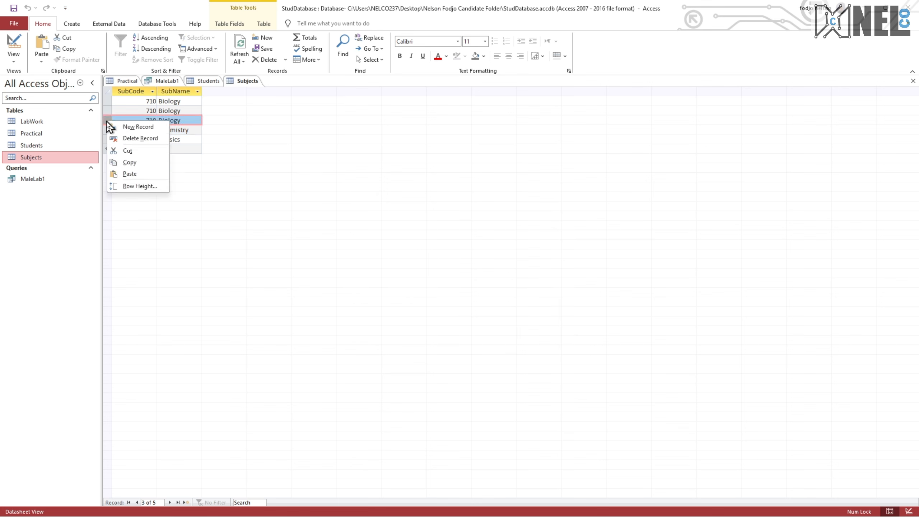
{"action": "left_click", "coordinate": [123, 139]}
{"action": "key", "text": "Return"}
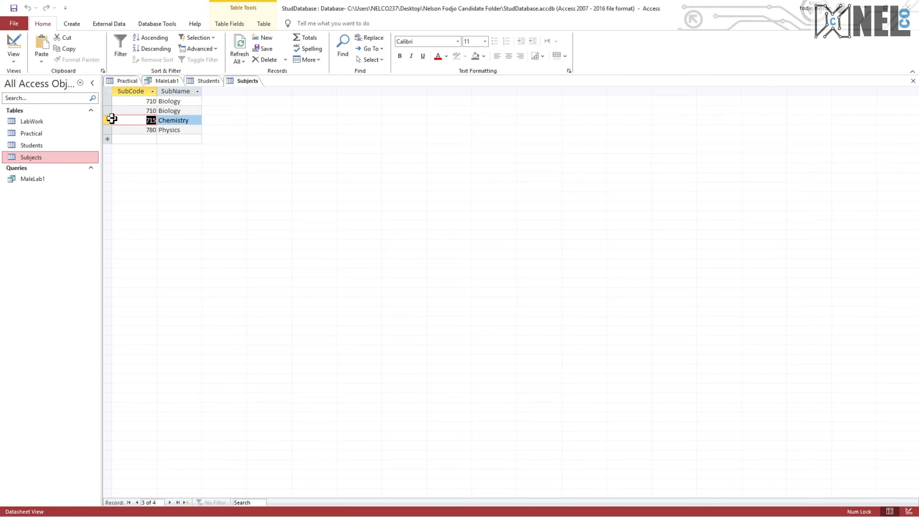
{"action": "right_click", "coordinate": [106, 110]}
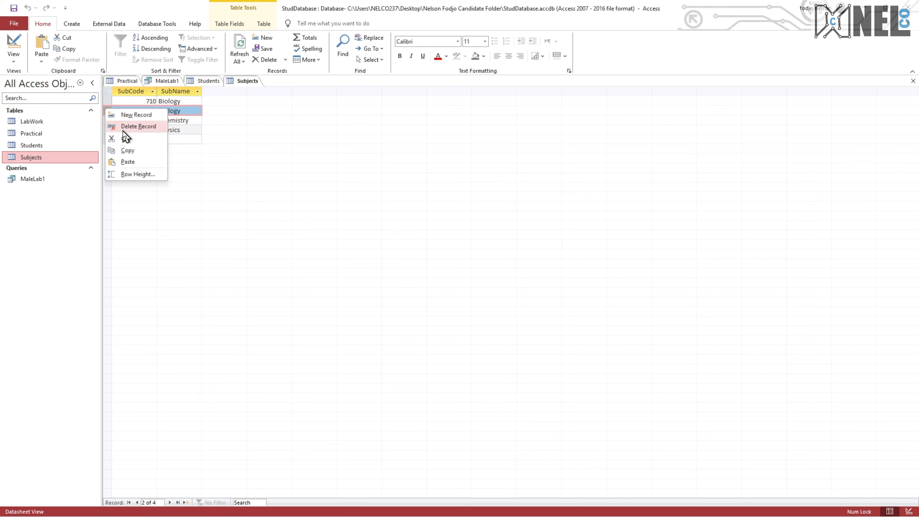
{"action": "left_click", "coordinate": [124, 129]}
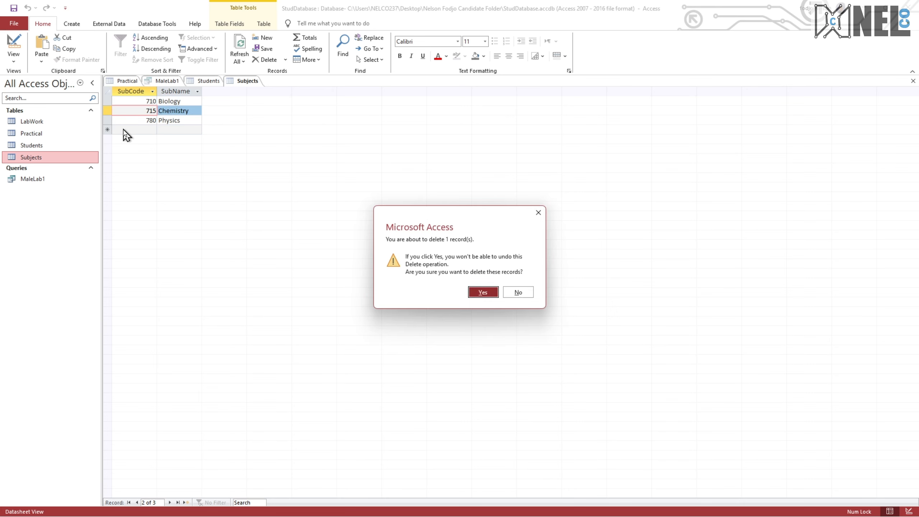
{"action": "key", "text": "Return"}
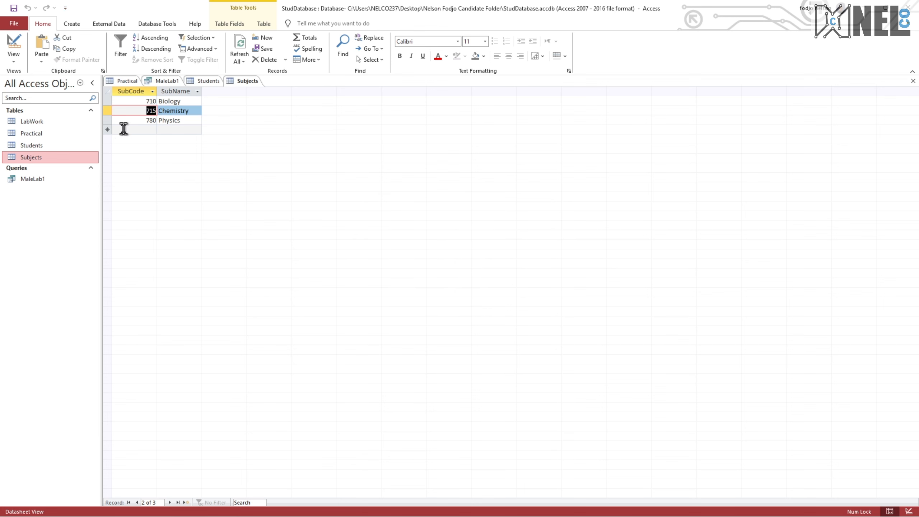
- Make SubCode the primary key of the Subjects table, save the design and return to its records
{"action": "left_click", "coordinate": [120, 90]}
{"action": "left_click", "coordinate": [15, 41]}
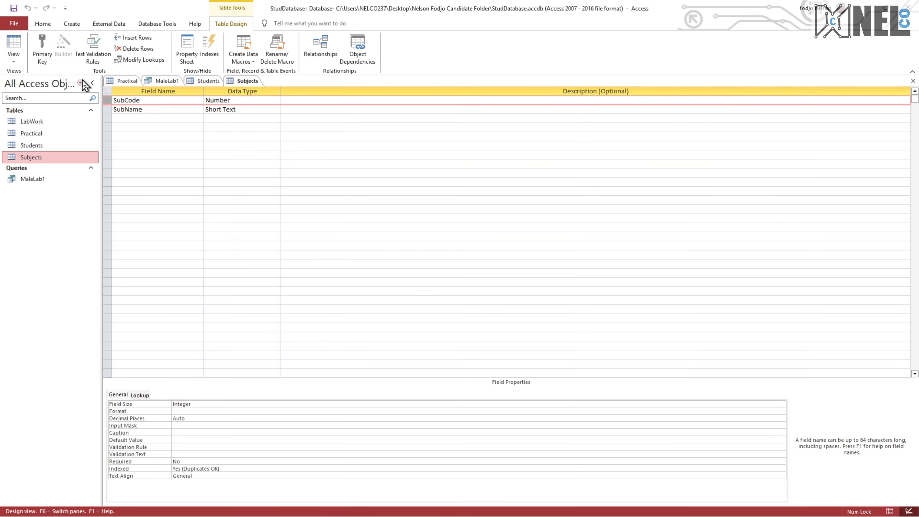
{"action": "left_click", "coordinate": [42, 47]}
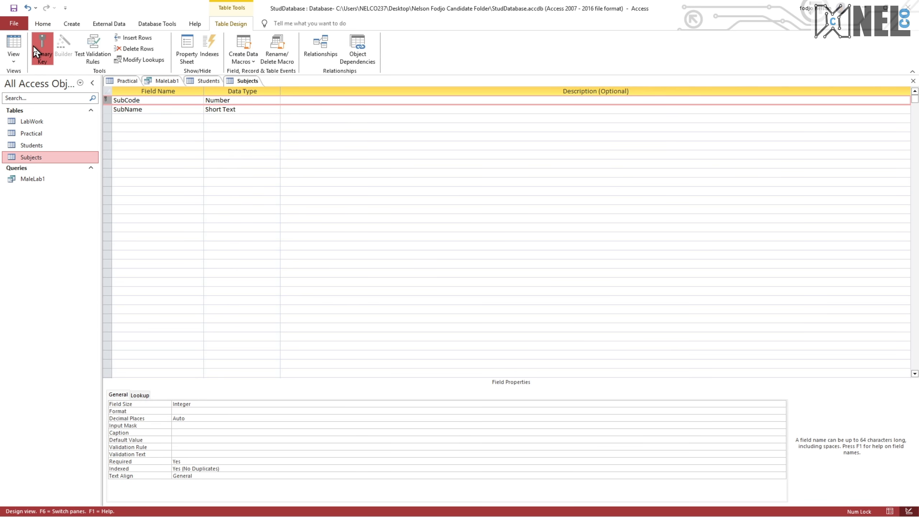
{"action": "left_click", "coordinate": [14, 45]}
{"action": "left_click", "coordinate": [482, 288]}
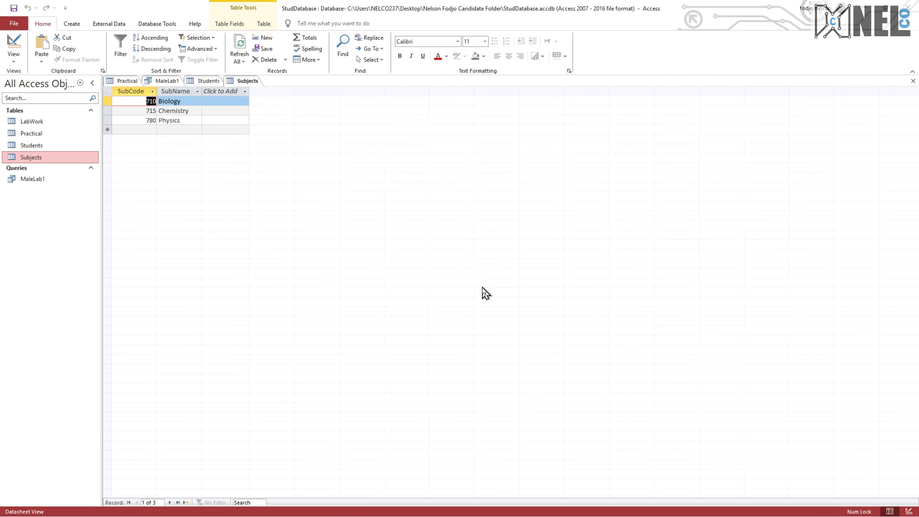
- Check the required LabWork structure in the exam paper PDF, return to Access and open the LabWork table
{"action": "key", "text": "alt+Tab"}
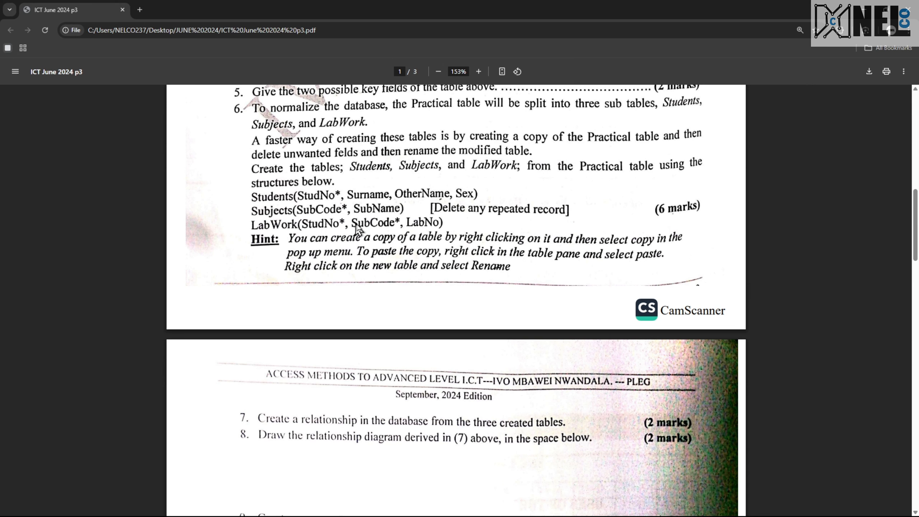
{"action": "key", "text": "ctrl+super+Left"}
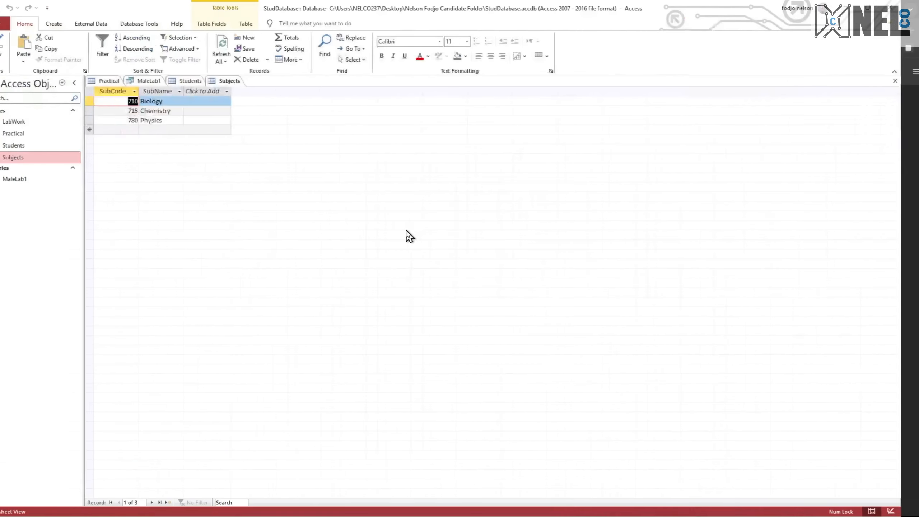
{"action": "double_click", "coordinate": [42, 123]}
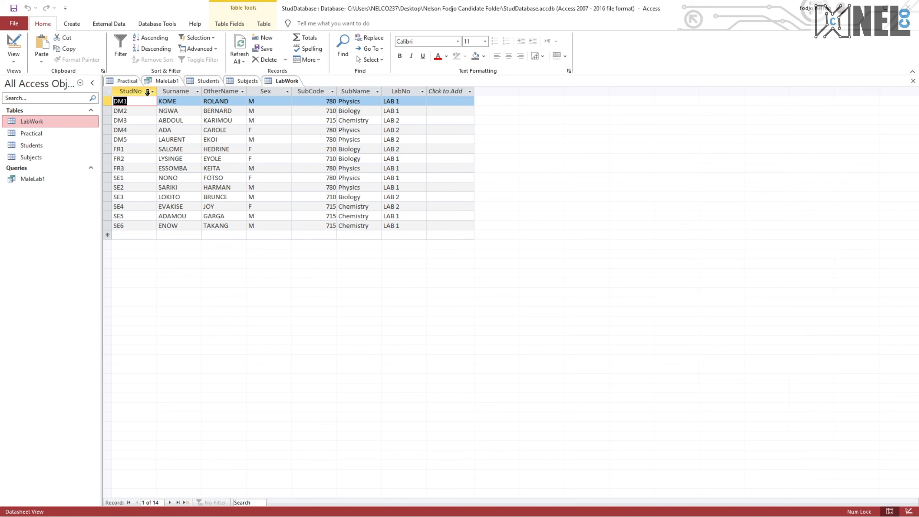
{"action": "left_click", "coordinate": [172, 92]}
{"action": "right_click", "coordinate": [173, 93]}
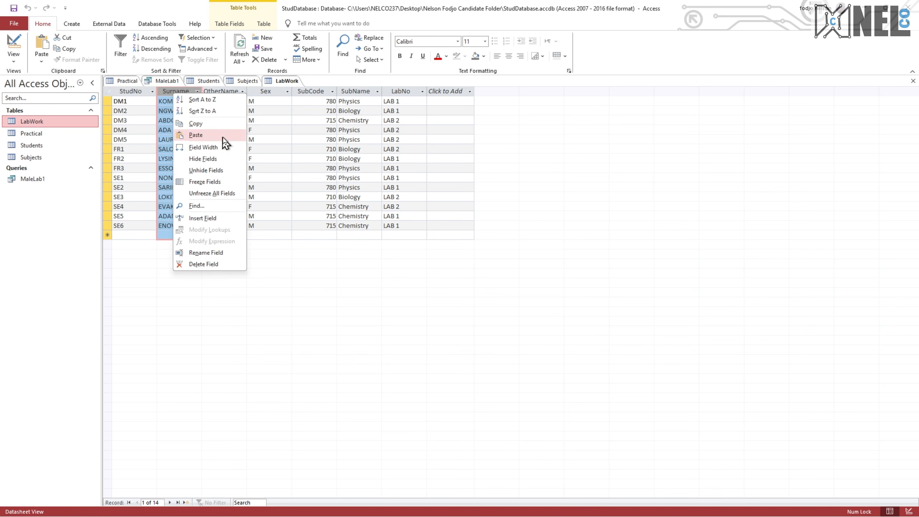
{"action": "left_click", "coordinate": [296, 137]}
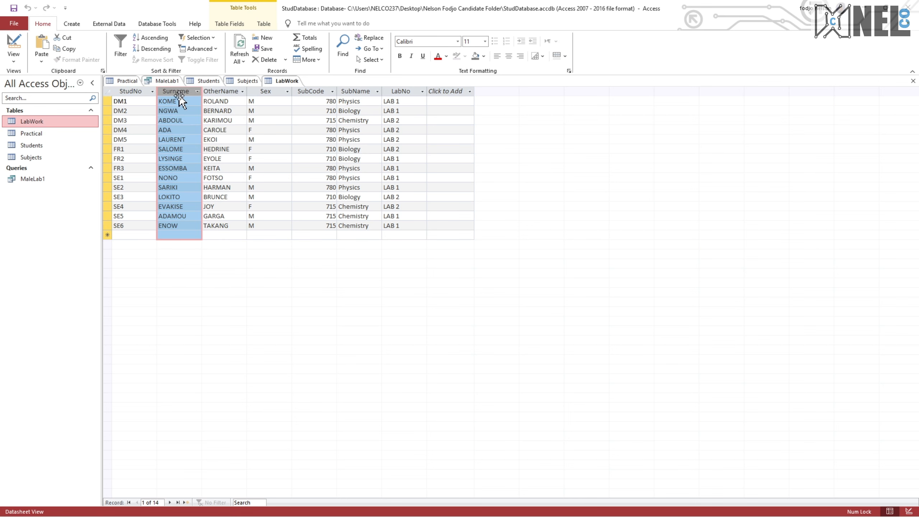
{"action": "left_click", "coordinate": [187, 110]}
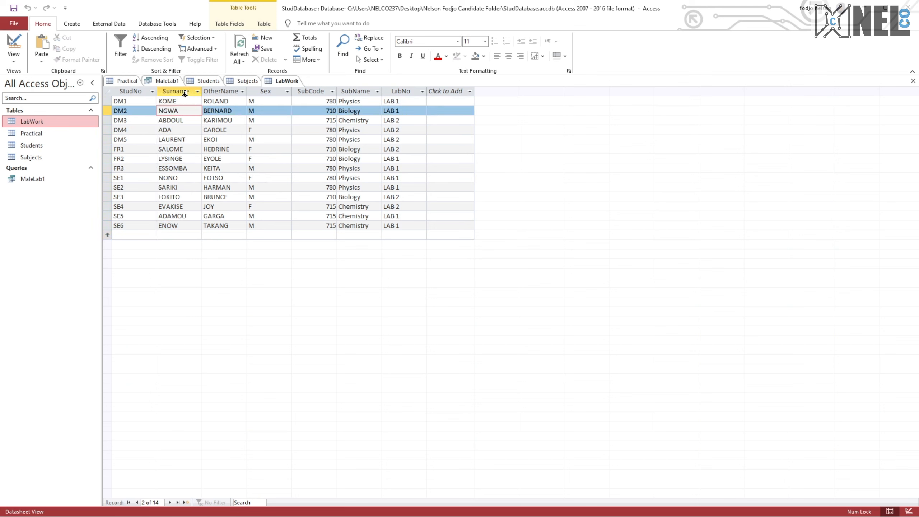
- Permanently delete the Surname, OtherName, Sex and SubName fields from the LabWork table
{"action": "left_click_drag", "start_coordinate": [182, 89], "coordinate": [277, 94]}
{"action": "right_click", "coordinate": [276, 93]}
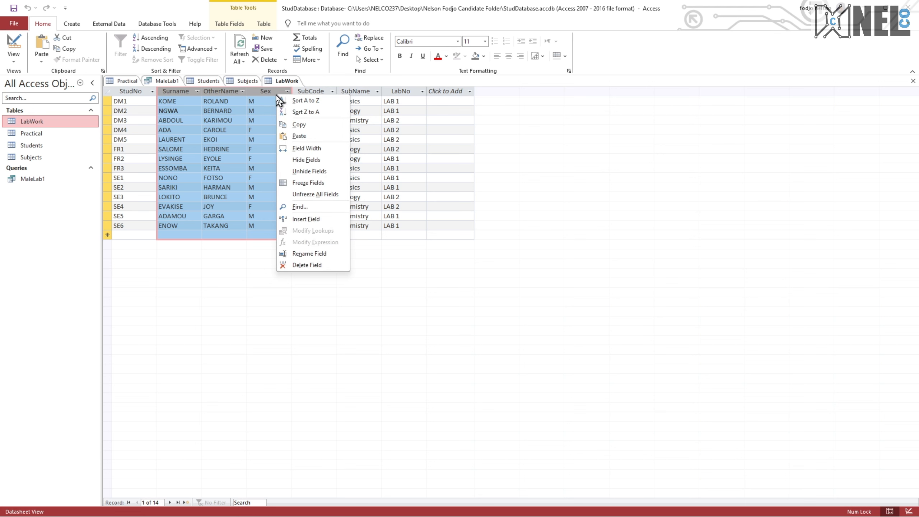
{"action": "left_click", "coordinate": [306, 265]}
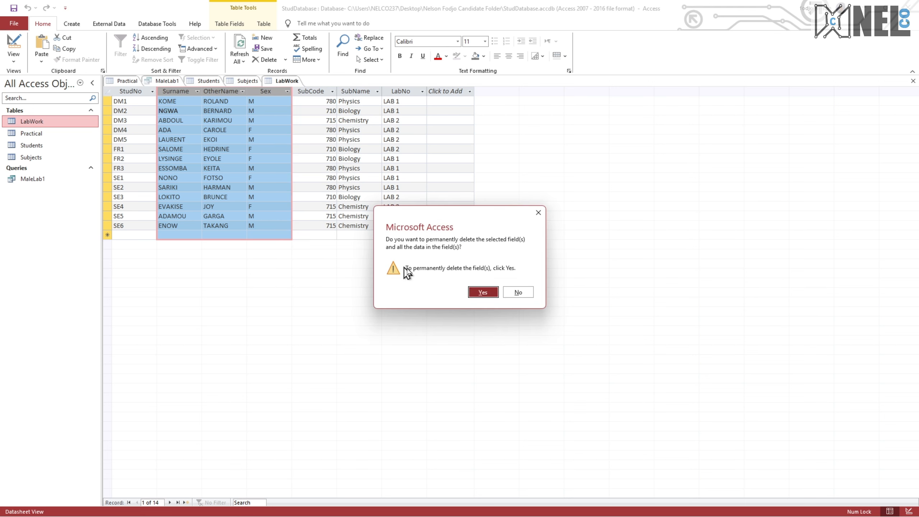
{"action": "left_click", "coordinate": [484, 292]}
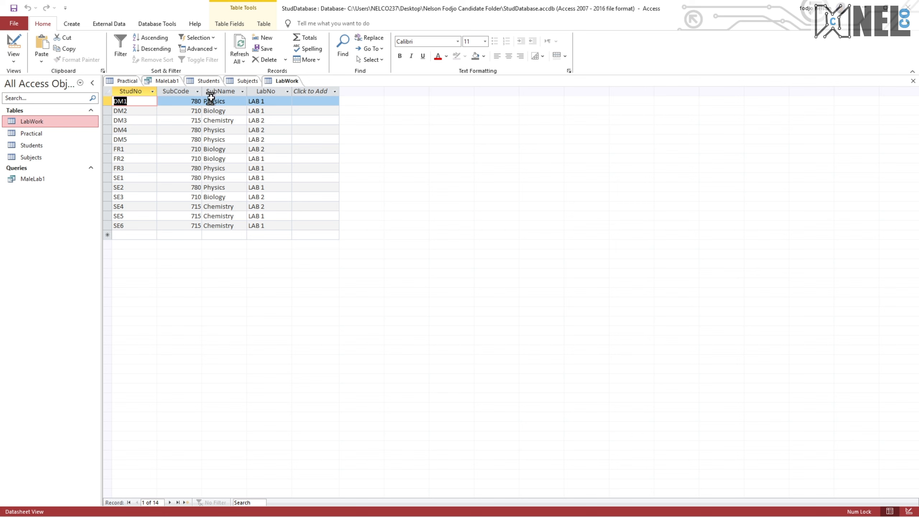
{"action": "left_click", "coordinate": [221, 91]}
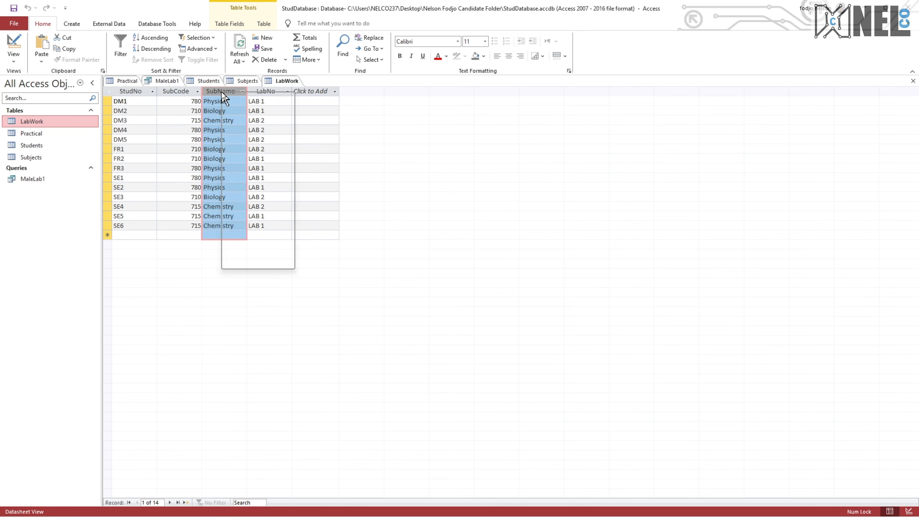
{"action": "right_click", "coordinate": [221, 91]}
{"action": "left_click", "coordinate": [260, 263]}
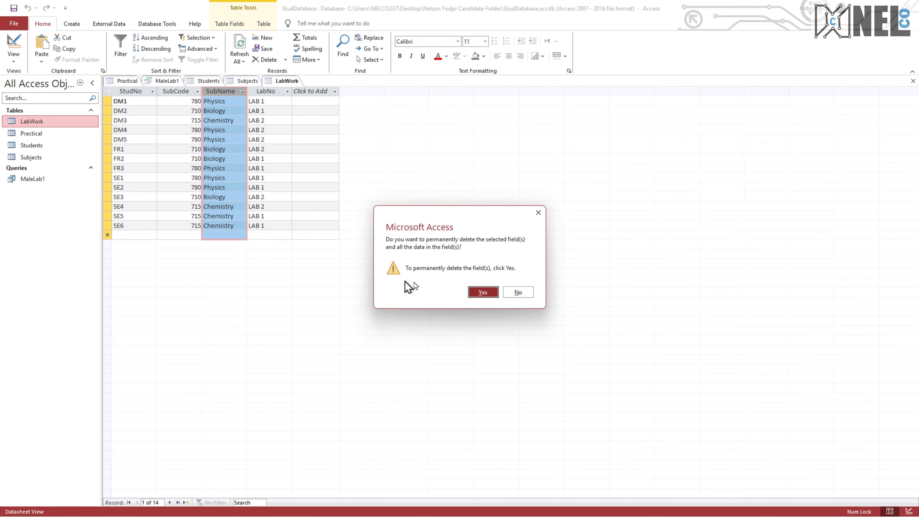
{"action": "left_click", "coordinate": [481, 291]}
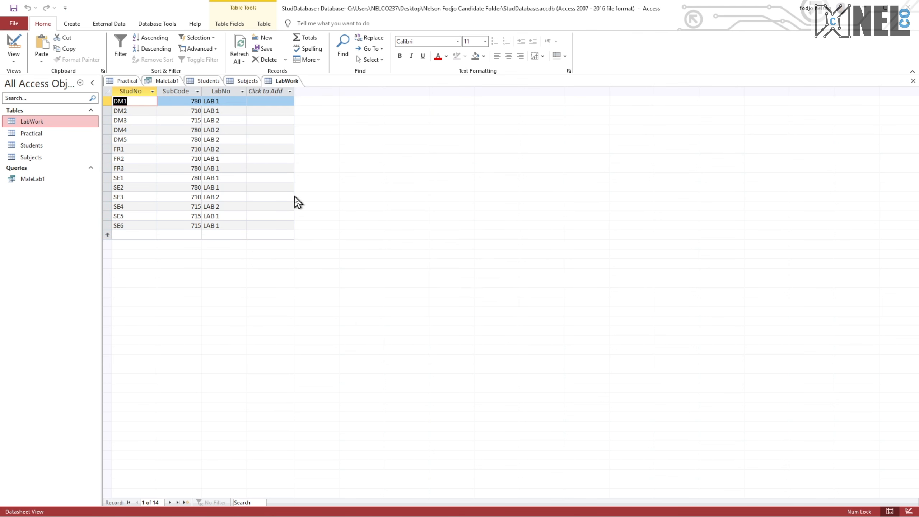
- Make StudNo and SubCode the combined primary key of the LabWork table, save the design and return to its records
{"action": "left_click", "coordinate": [13, 45]}
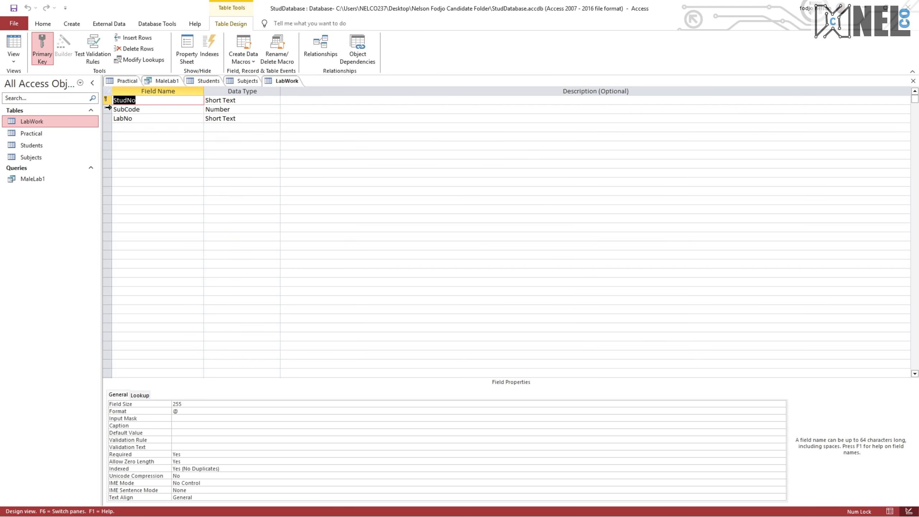
{"action": "left_click", "coordinate": [108, 101]}
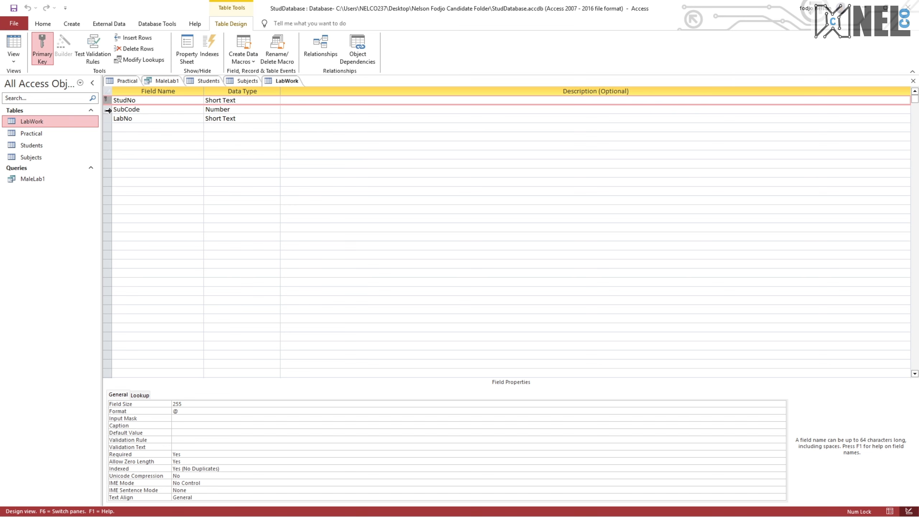
{"action": "left_click", "coordinate": [108, 110]}
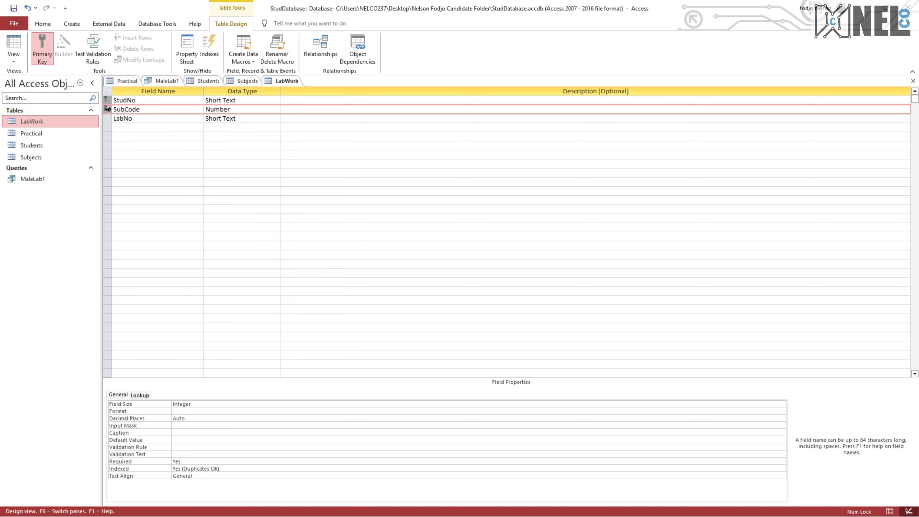
{"action": "left_click", "coordinate": [16, 45]}
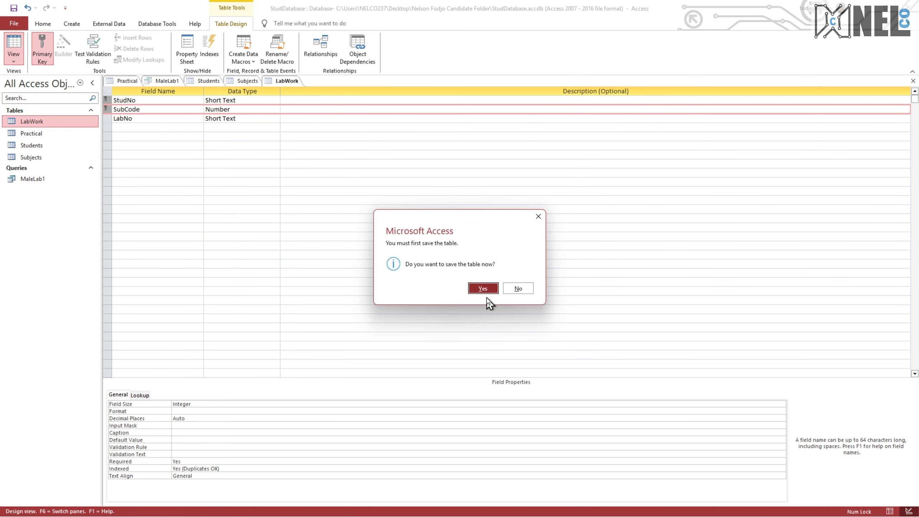
{"action": "left_click", "coordinate": [483, 289]}
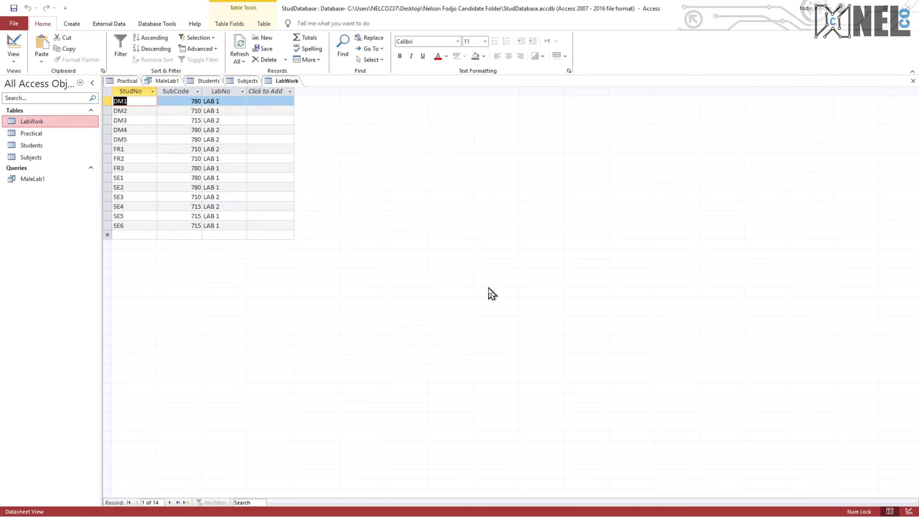
- Check the relationship questions in the exam paper PDF, return to Access and close the Practical table and the MaleLab1 query
{"action": "key", "text": "alt+Tab"}
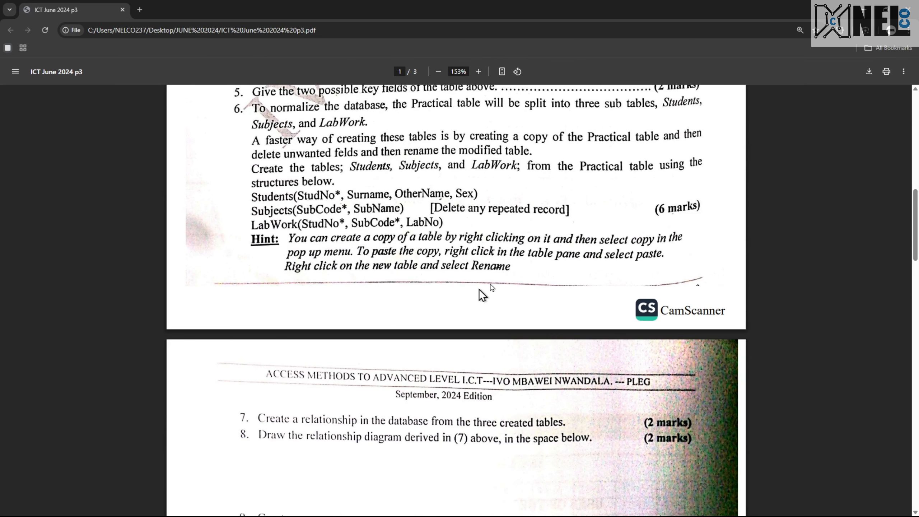
{"action": "scroll", "coordinate": [520, 321], "scroll_direction": "down", "scroll_amount": 4}
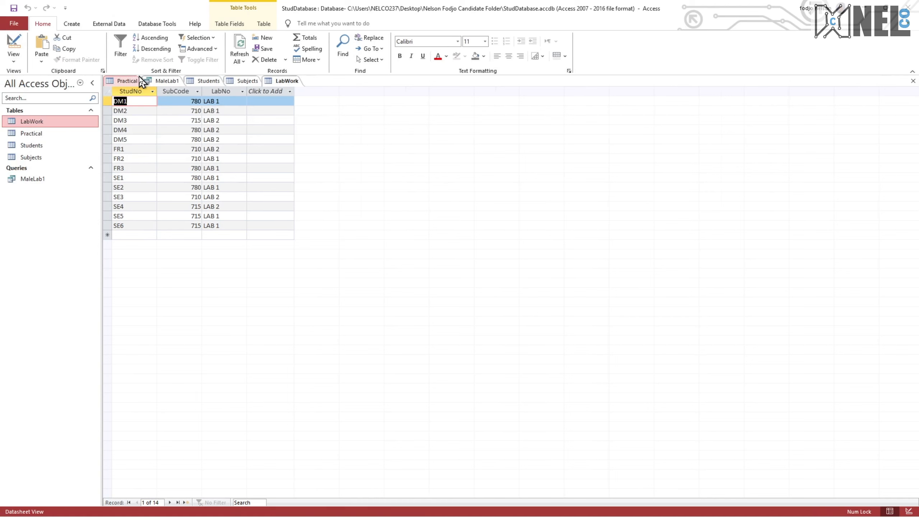
{"action": "left_click", "coordinate": [134, 82]}
{"action": "right_click", "coordinate": [134, 81]}
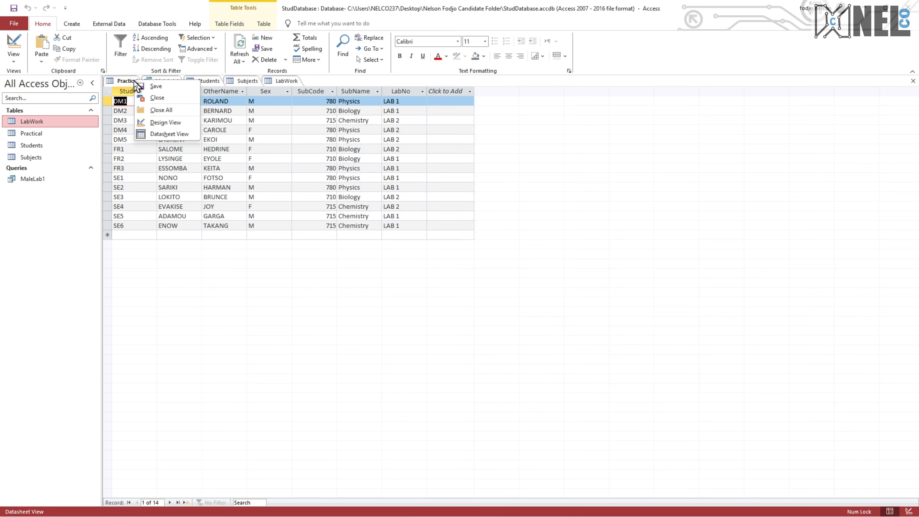
{"action": "left_click", "coordinate": [157, 97]}
{"action": "left_click", "coordinate": [124, 83]}
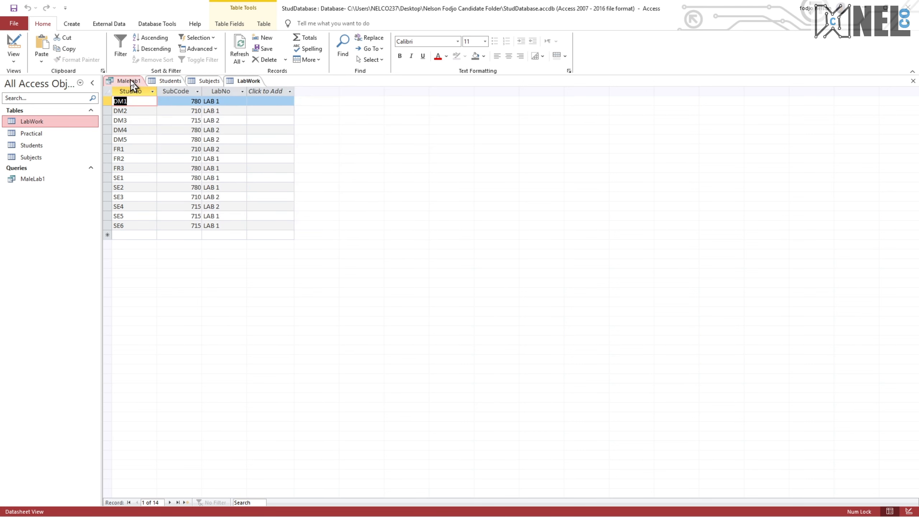
{"action": "right_click", "coordinate": [131, 81]}
{"action": "left_click", "coordinate": [145, 101]}
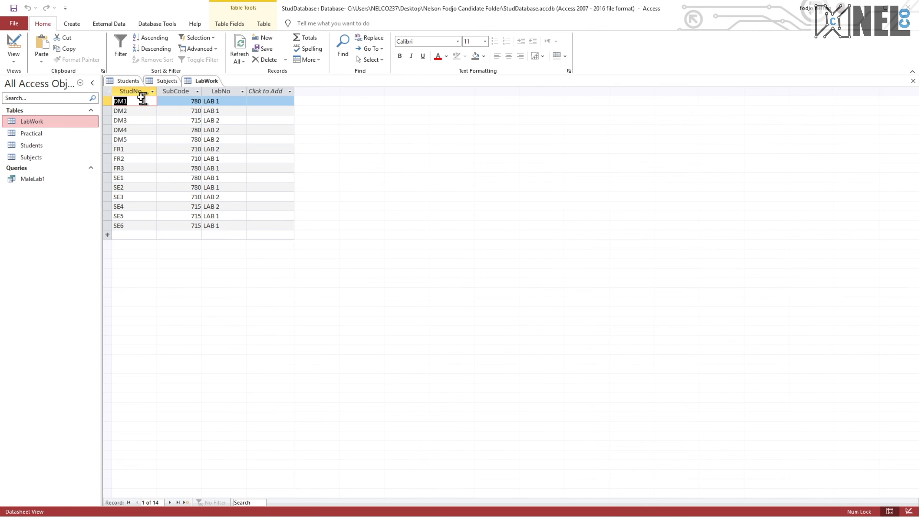
- Close the open Students, Subjects and LabWork tables
{"action": "right_click", "coordinate": [125, 81]}
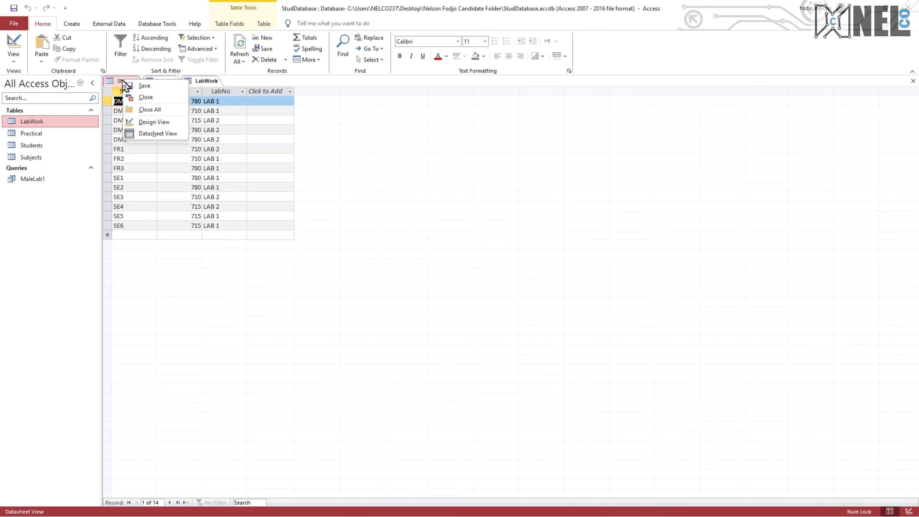
{"action": "left_click", "coordinate": [134, 98]}
{"action": "right_click", "coordinate": [131, 85]}
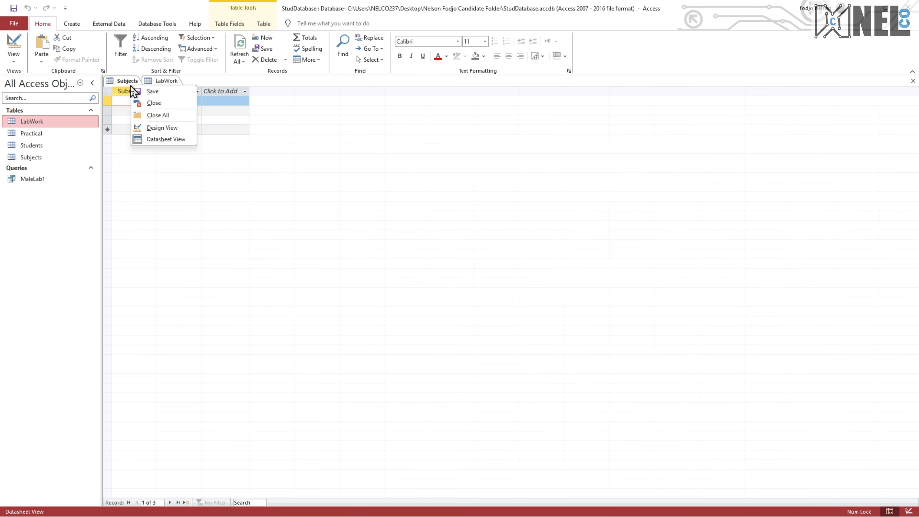
{"action": "left_click", "coordinate": [143, 101]}
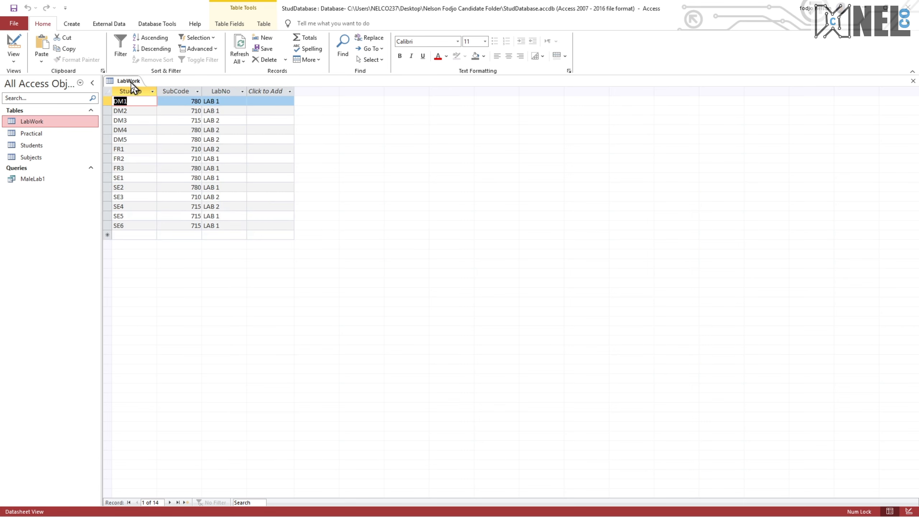
{"action": "right_click", "coordinate": [131, 83]}
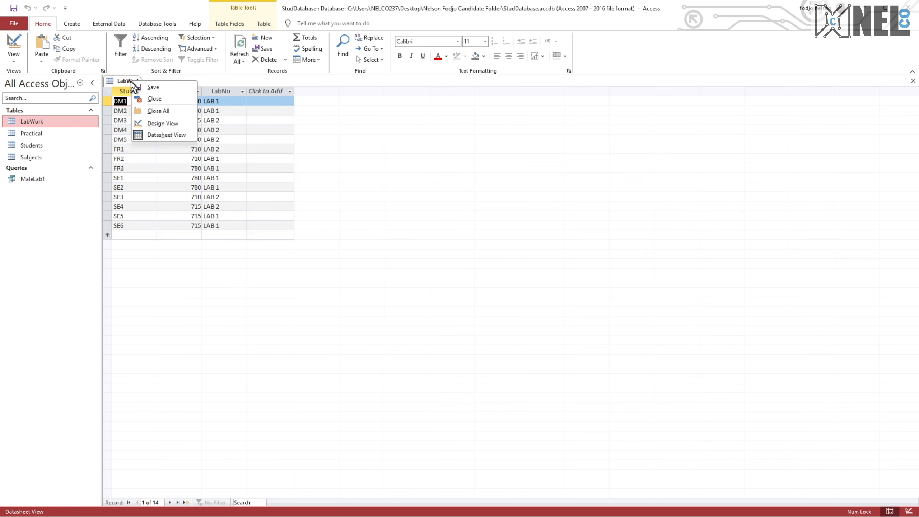
{"action": "left_click", "coordinate": [142, 101]}
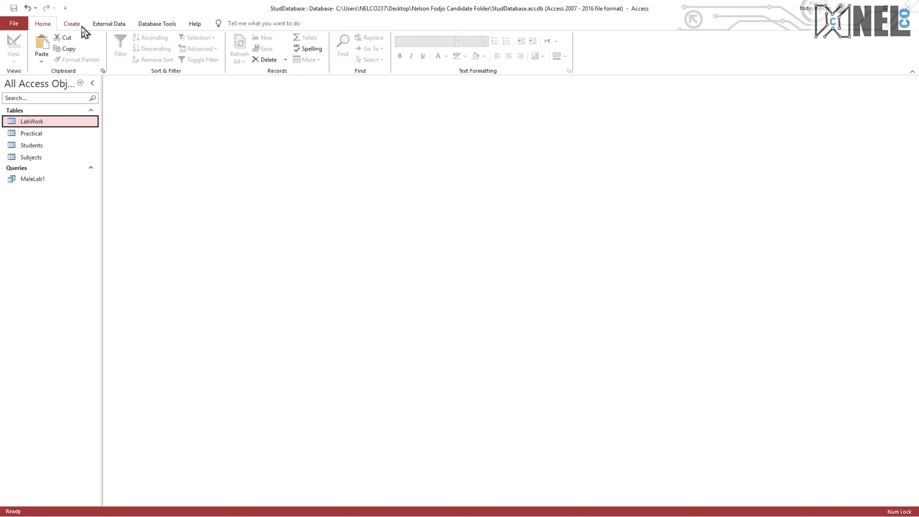
- Open the database's relationships layout and add the Practical, Students and Subjects tables to it
{"action": "left_click", "coordinate": [141, 26]}
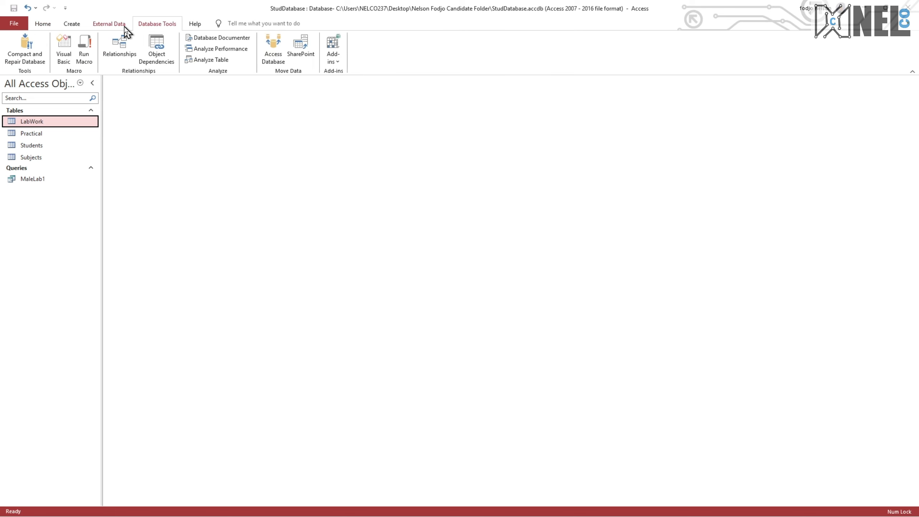
{"action": "left_click", "coordinate": [123, 54]}
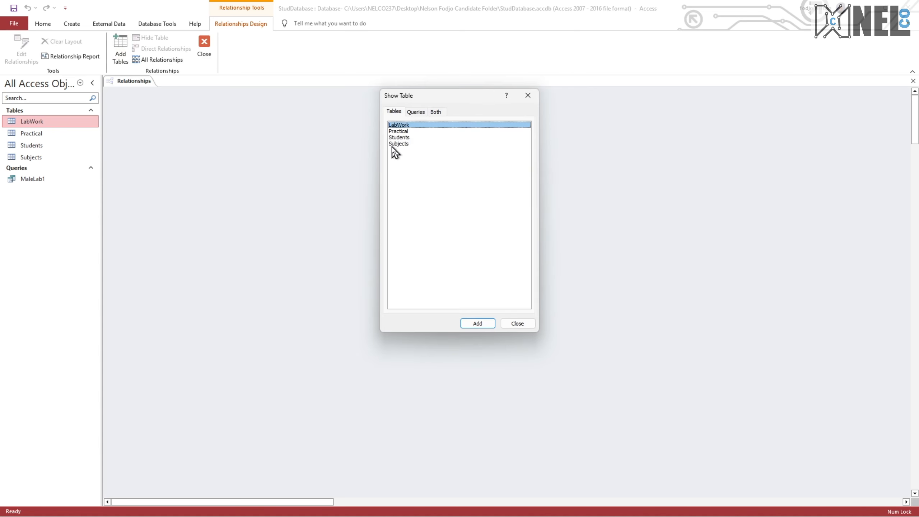
{"action": "left_click", "coordinate": [410, 131]}
{"action": "left_click", "coordinate": [476, 321]}
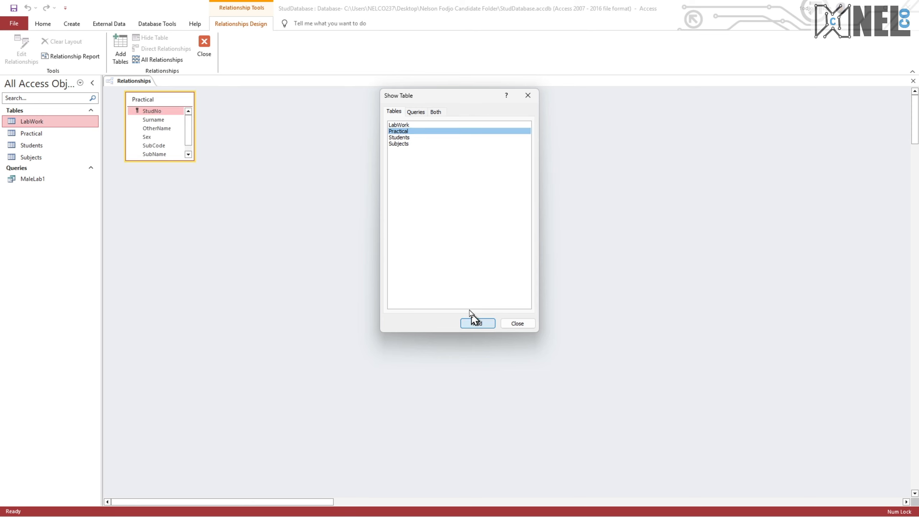
{"action": "left_click", "coordinate": [406, 138]}
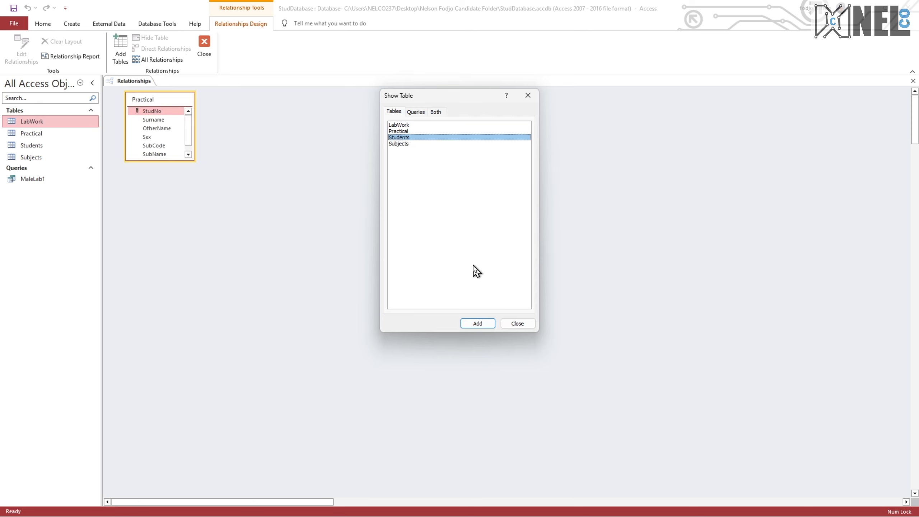
{"action": "left_click", "coordinate": [475, 323]}
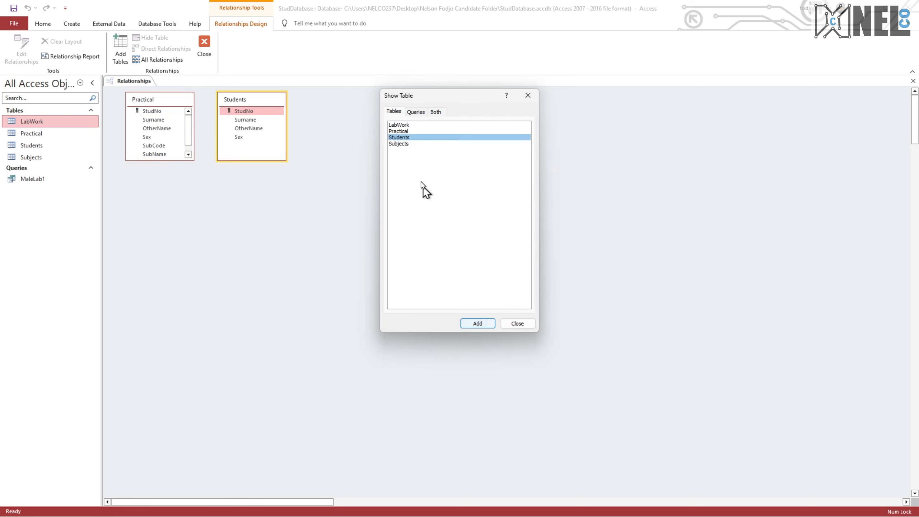
{"action": "left_click", "coordinate": [402, 144]}
{"action": "left_click", "coordinate": [478, 323]}
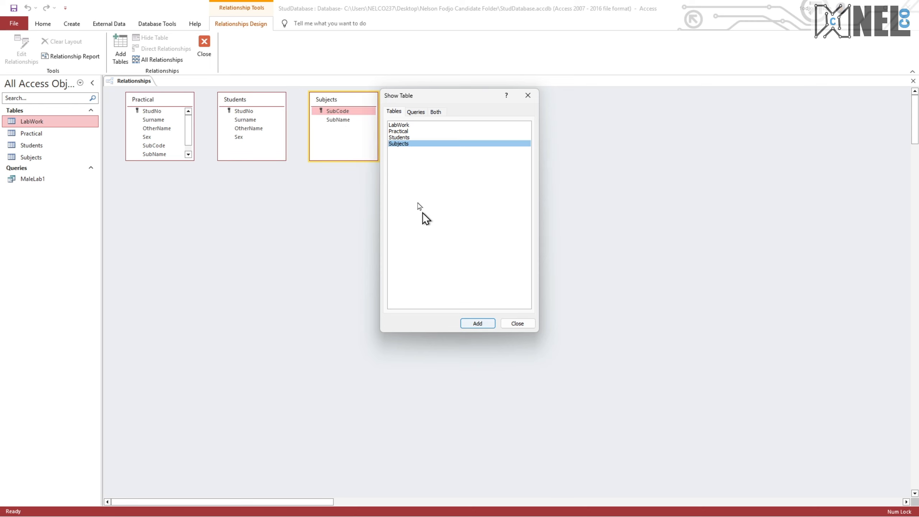
{"action": "left_click", "coordinate": [418, 132], "text": "shift"}
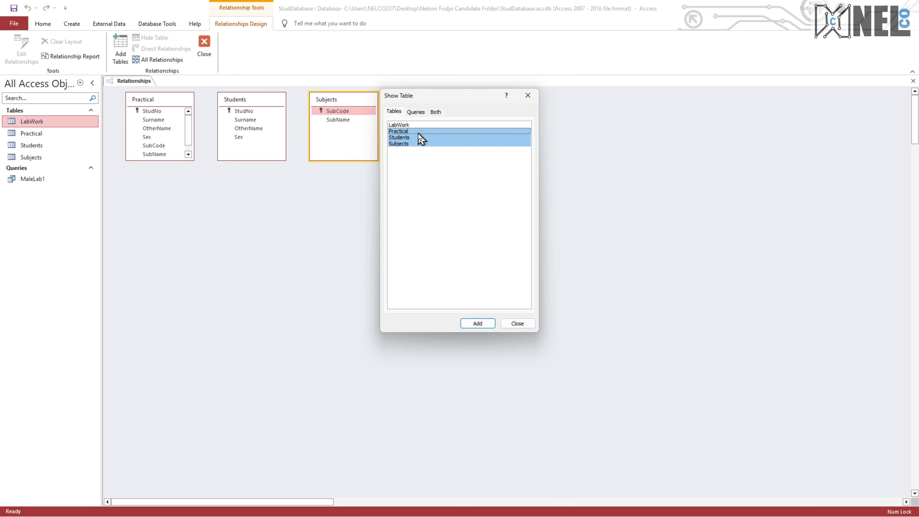
{"action": "left_click", "coordinate": [517, 323]}
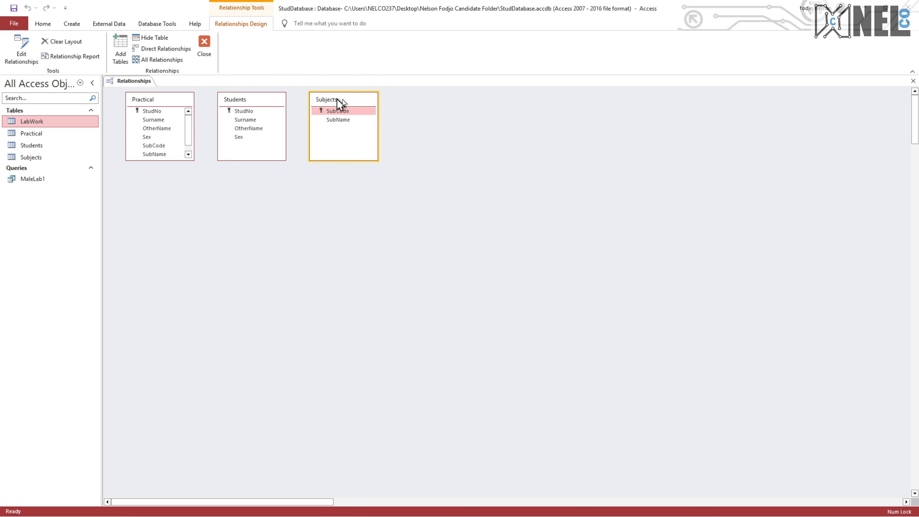
- Space the Subjects and Students tables apart in the relationships layout and hide the Practical table from it
{"action": "left_click_drag", "start_coordinate": [336, 98], "coordinate": [603, 129]}
{"action": "left_click_drag", "start_coordinate": [241, 102], "coordinate": [358, 183]}
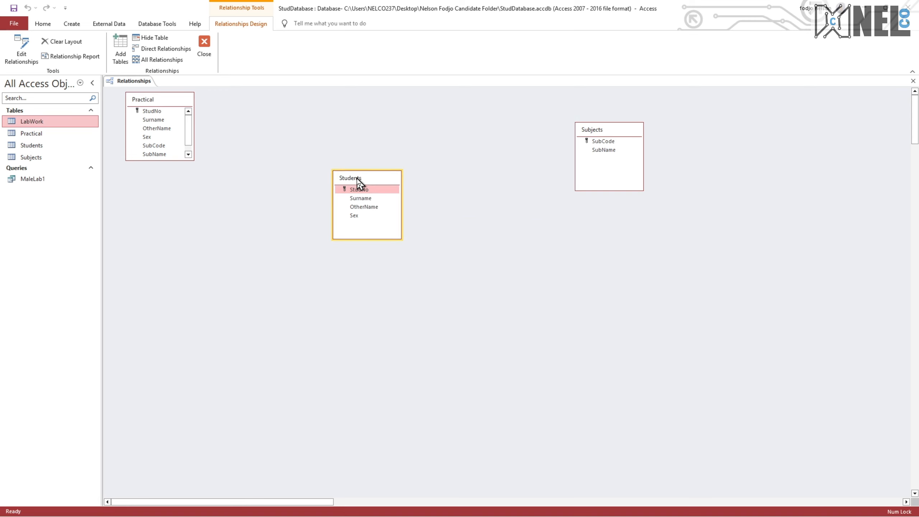
{"action": "left_click", "coordinate": [158, 110]}
{"action": "right_click", "coordinate": [158, 110]}
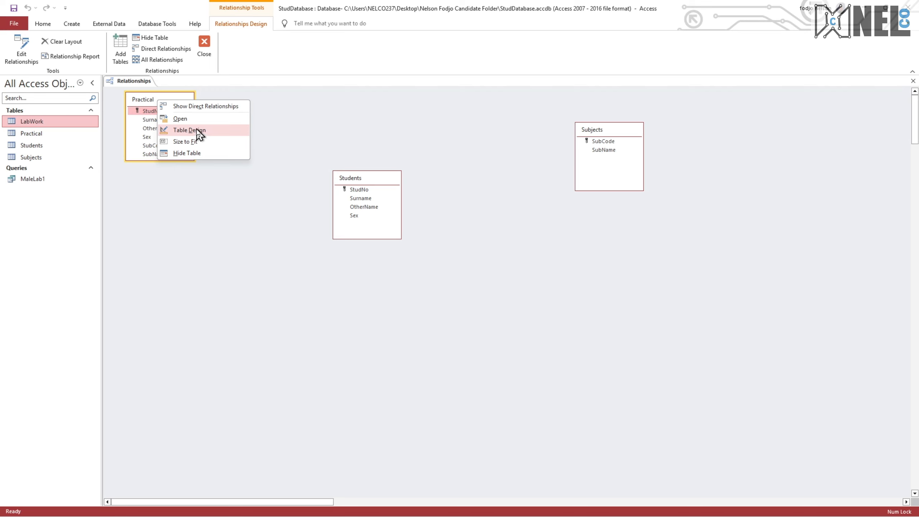
{"action": "left_click", "coordinate": [199, 153]}
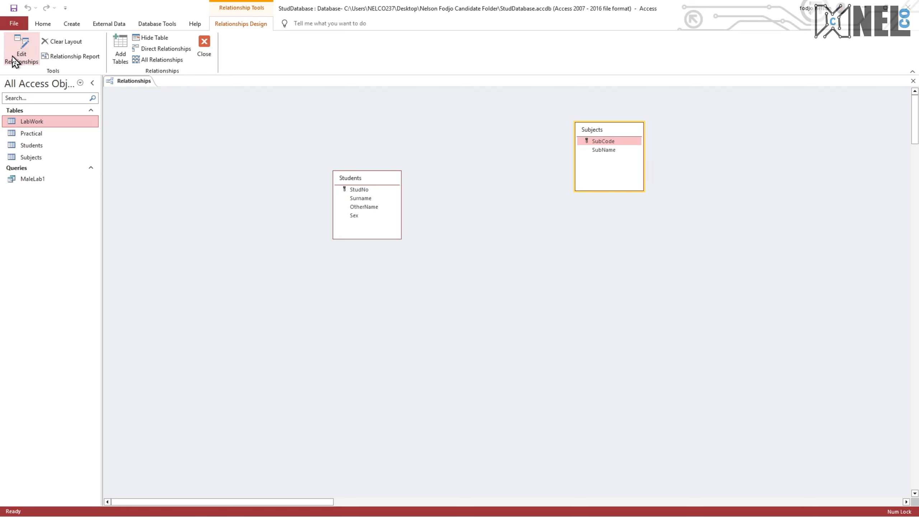
- Add the LabWork table to the relationships layout
{"action": "left_click", "coordinate": [21, 50]}
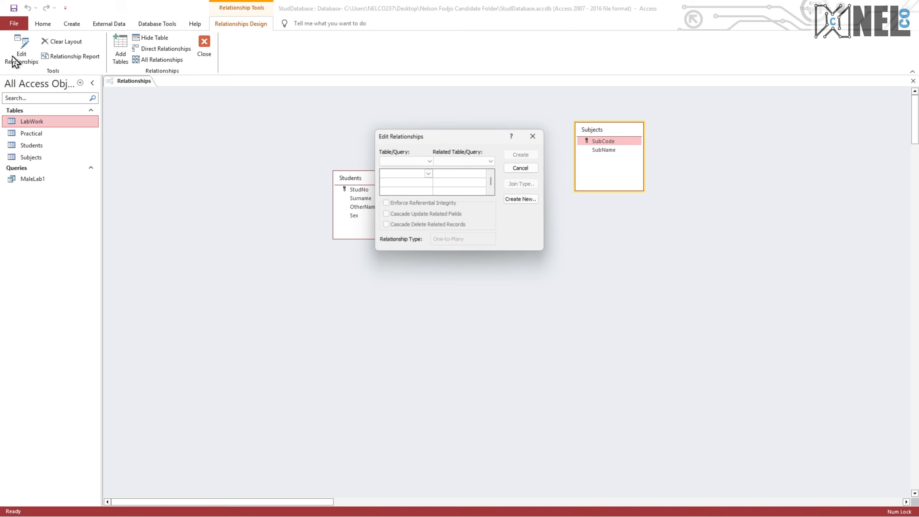
{"action": "left_click", "coordinate": [533, 136]}
{"action": "left_click", "coordinate": [120, 46]}
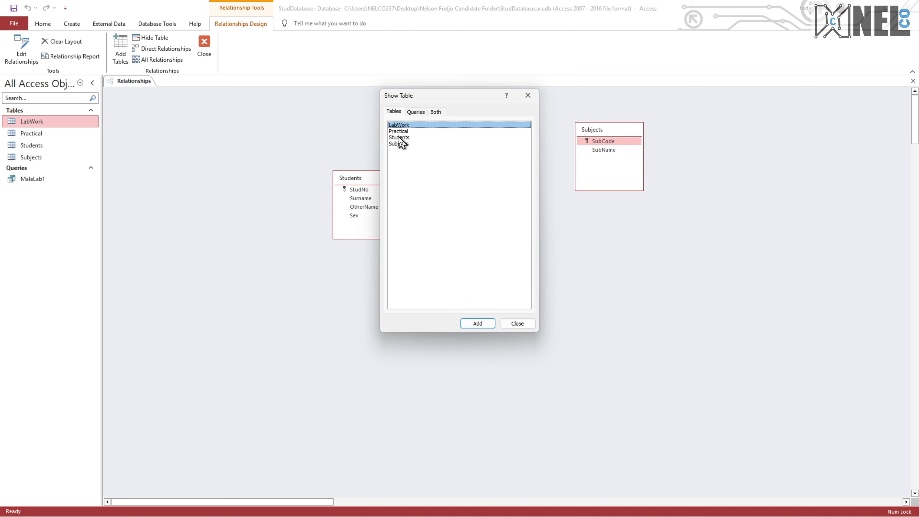
{"action": "left_click", "coordinate": [484, 324]}
{"action": "left_click", "coordinate": [516, 324]}
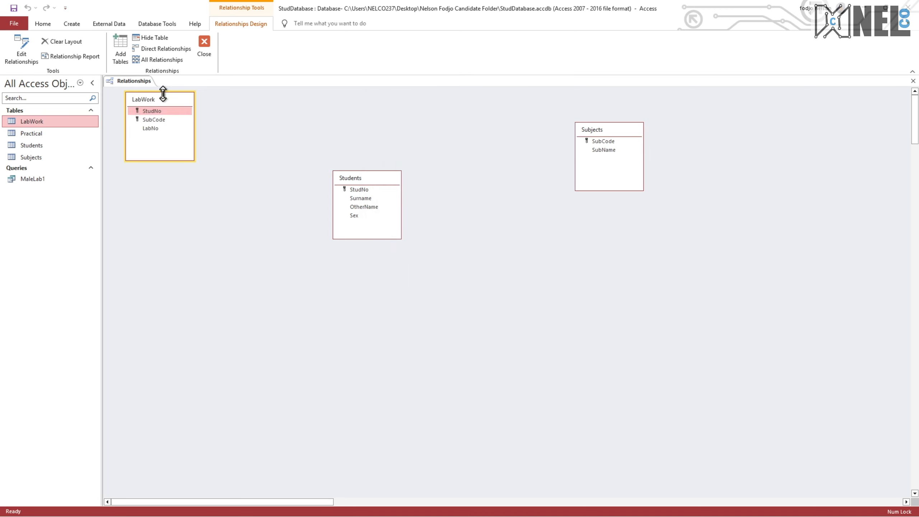
- Arrange the relationships layout with LabWork between and slightly below Students and Subjects, and select StudNo in LabWork
{"action": "left_click_drag", "start_coordinate": [162, 108], "coordinate": [461, 209]}
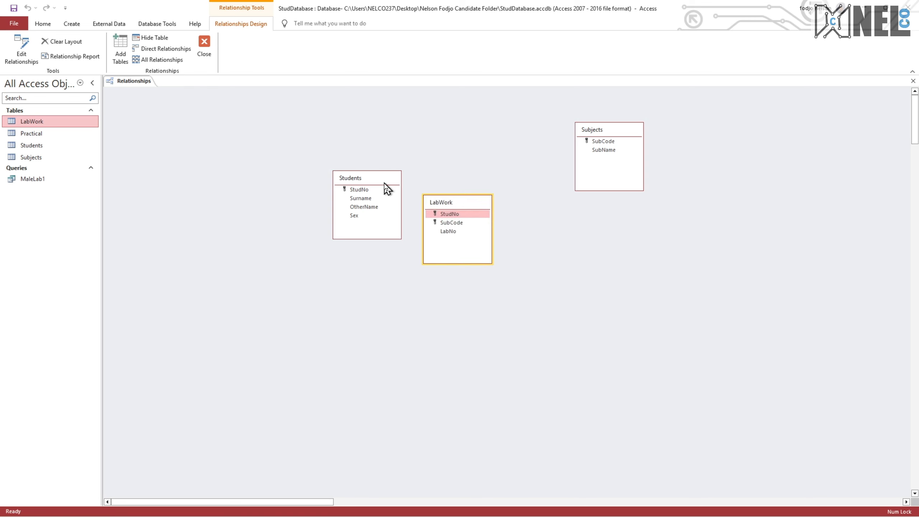
{"action": "left_click_drag", "start_coordinate": [380, 180], "coordinate": [228, 134]}
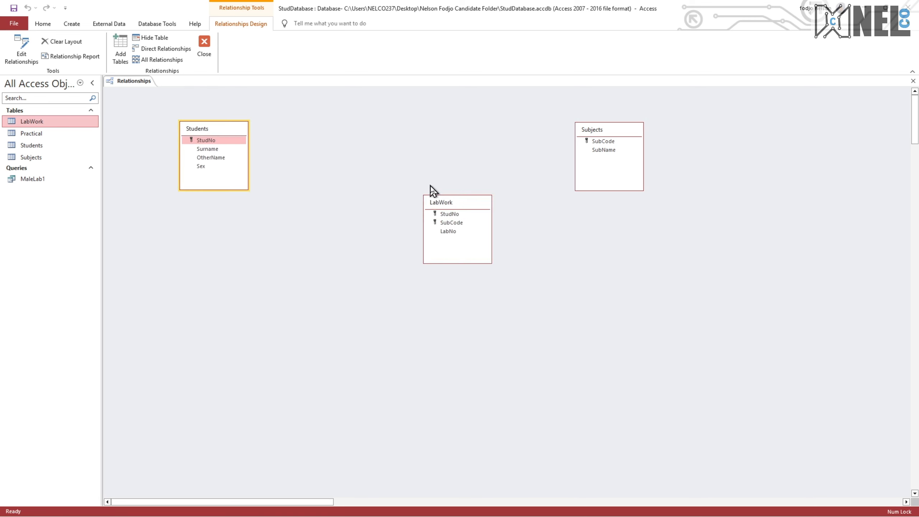
{"action": "left_click", "coordinate": [460, 217]}
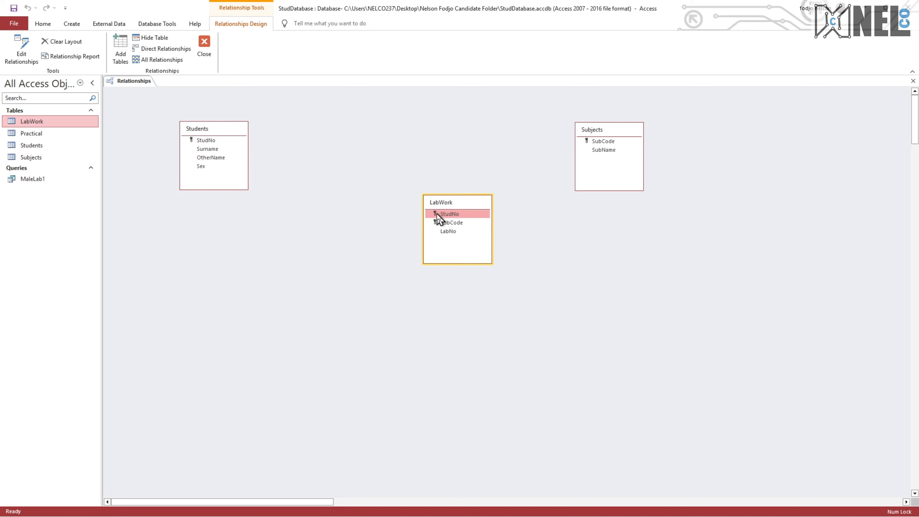